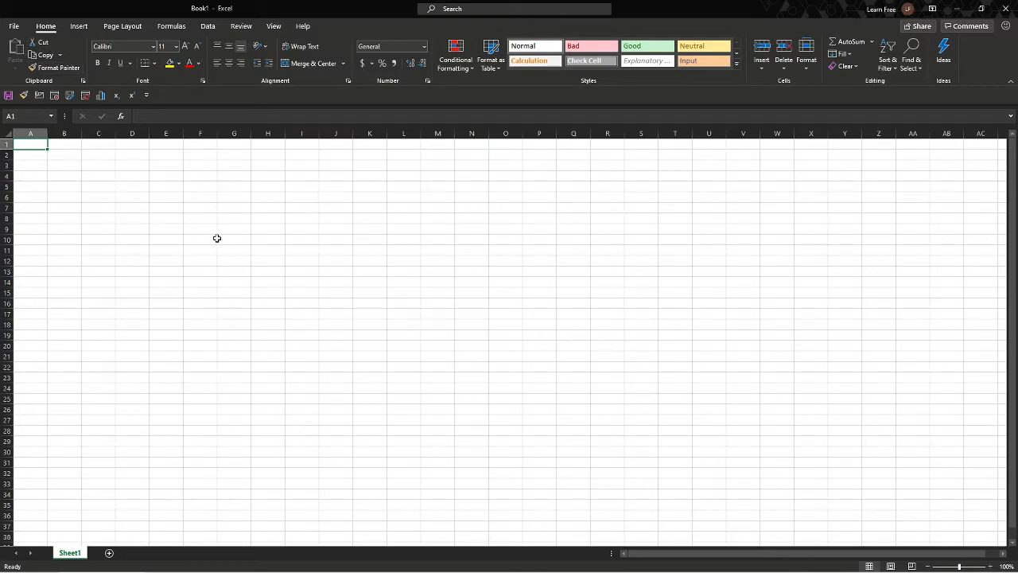
- Enter "Hello" in cell A1
text(H)
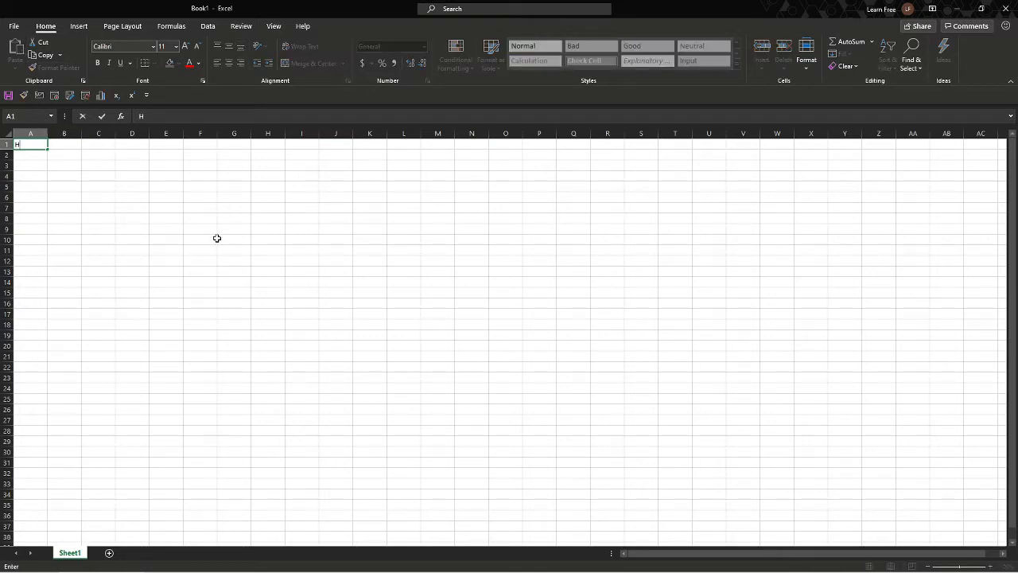
text(ello)
key(Return)
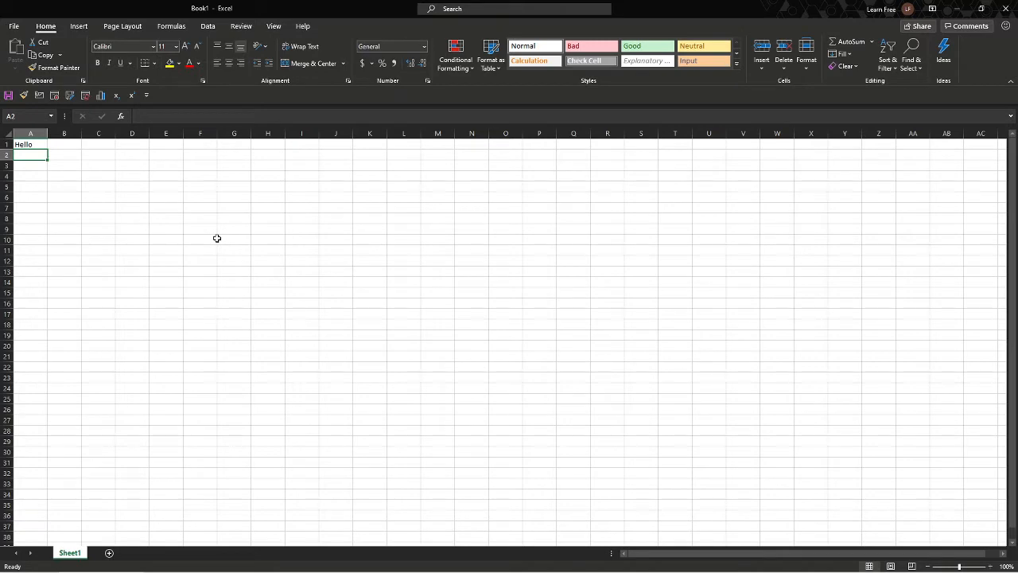
key(Up)
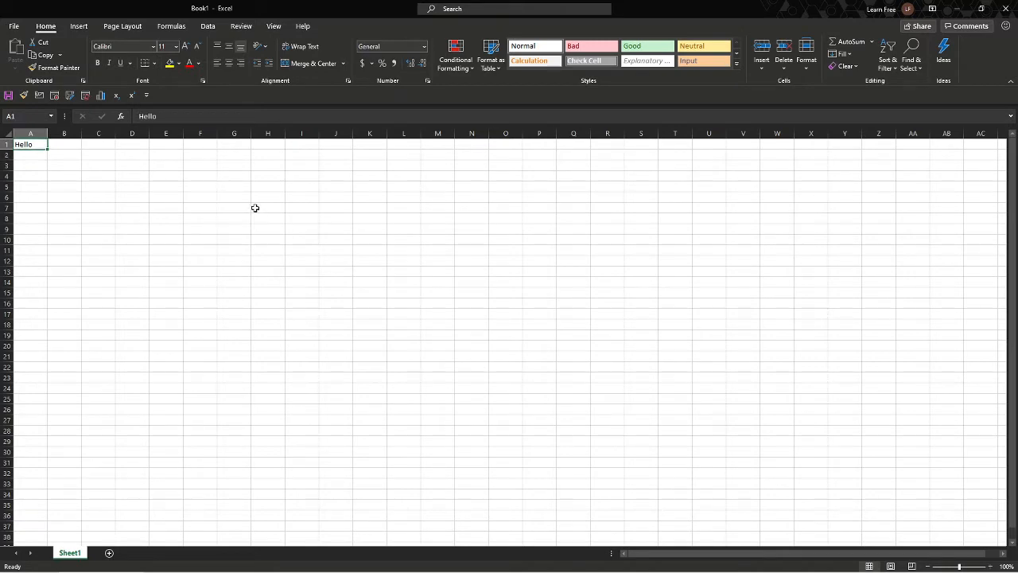
drag(70, 144, 374, 144)
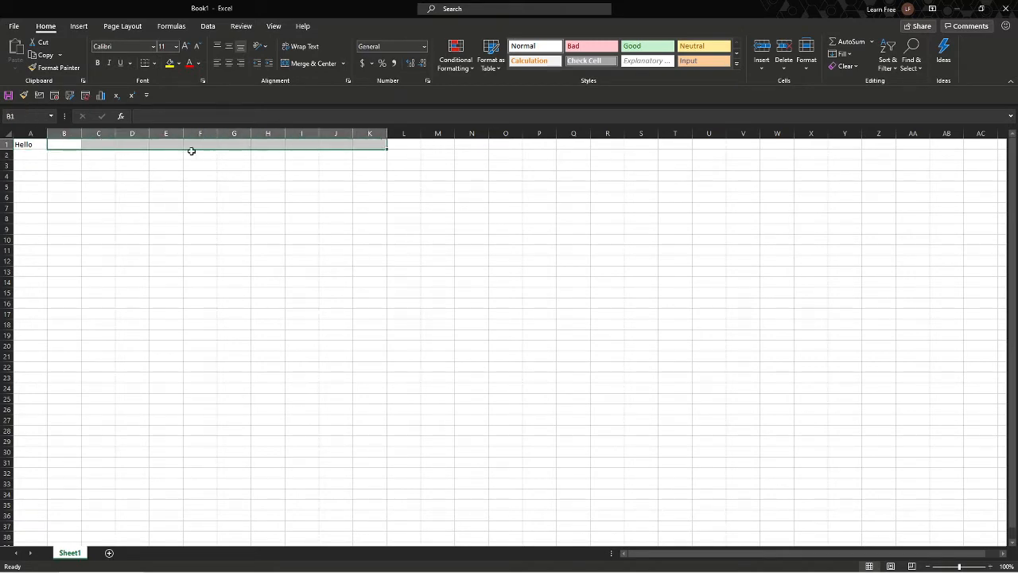
click(139, 144)
click(264, 143)
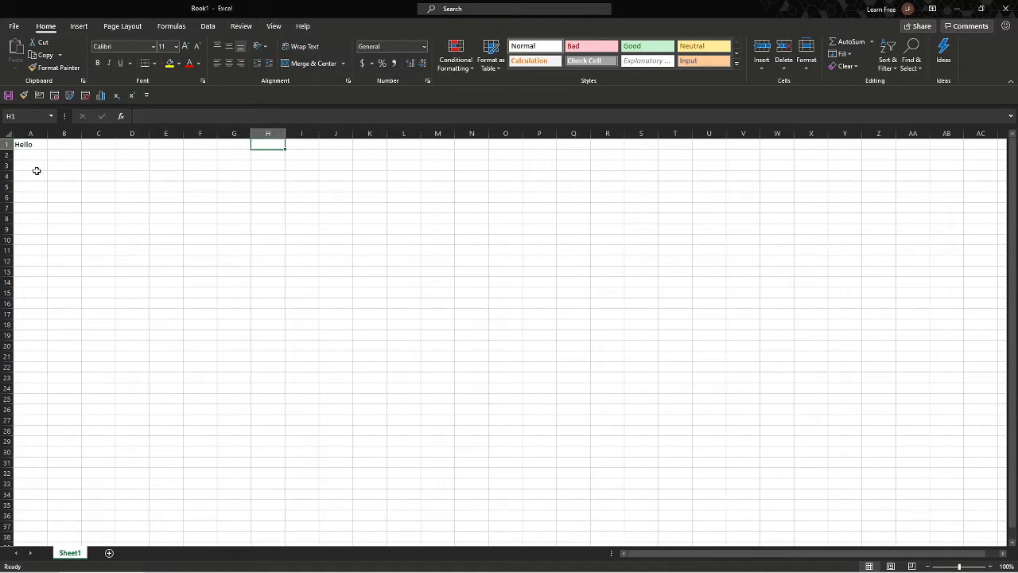
- Copy the text in A1 and paste it into C1, F1, H2 and the range B1:H1
click(27, 146)
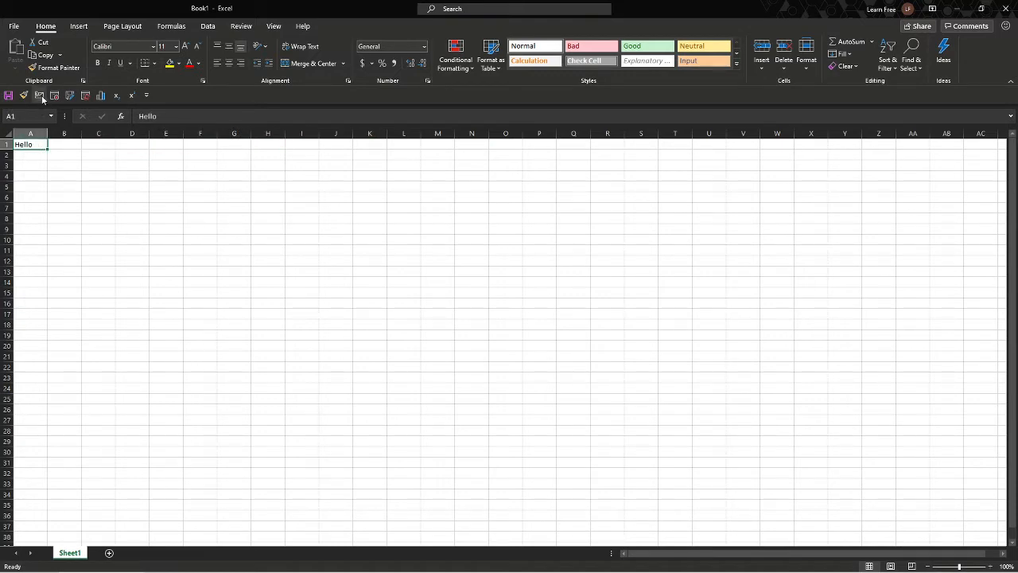
click(44, 55)
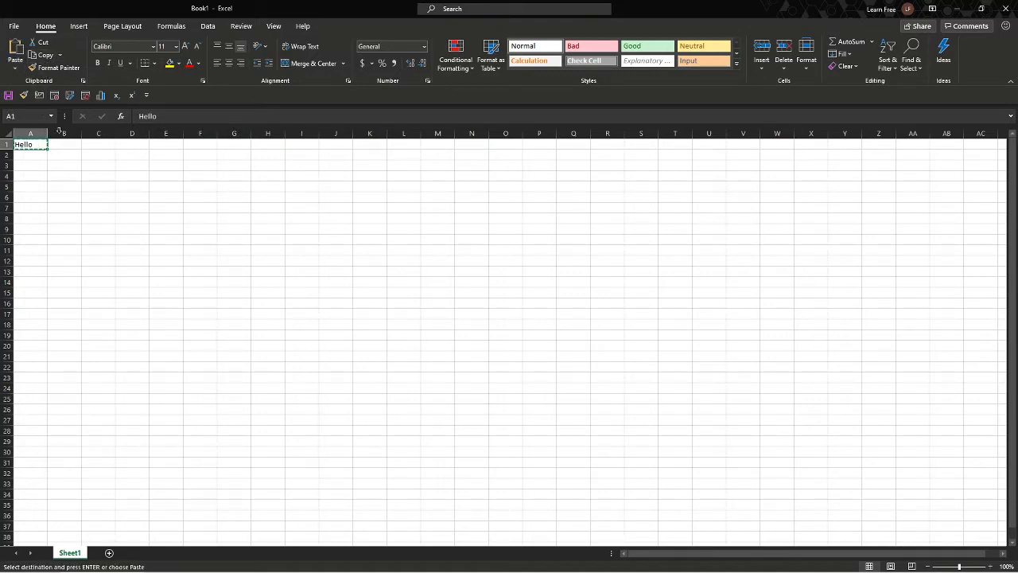
click(97, 145)
click(13, 47)
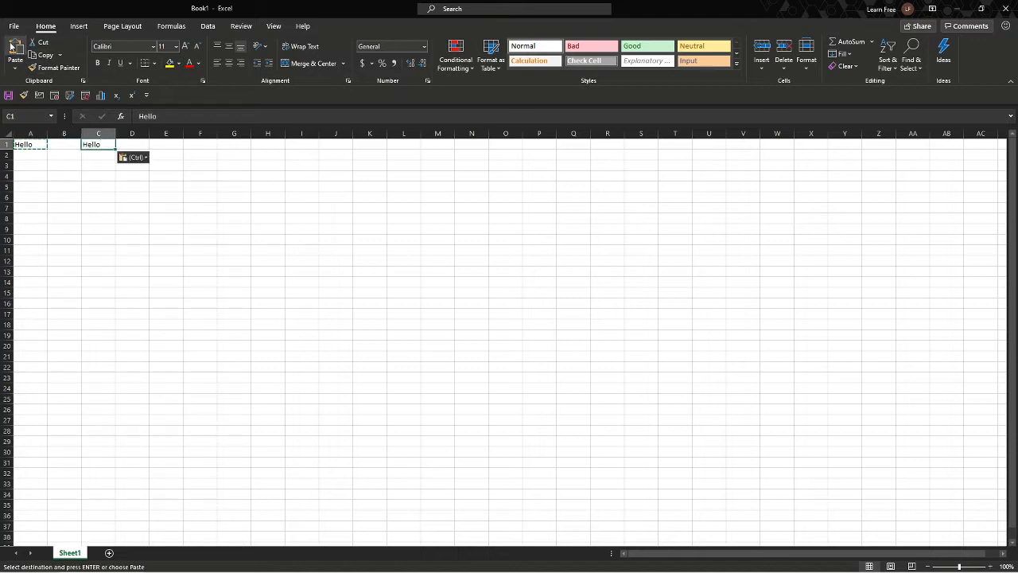
click(191, 144)
click(12, 47)
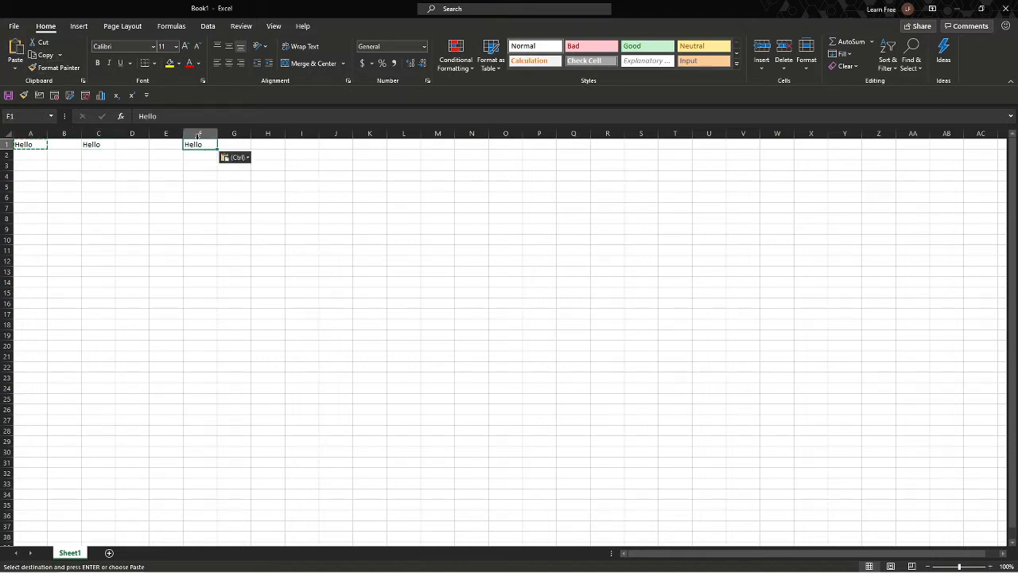
click(266, 153)
click(12, 48)
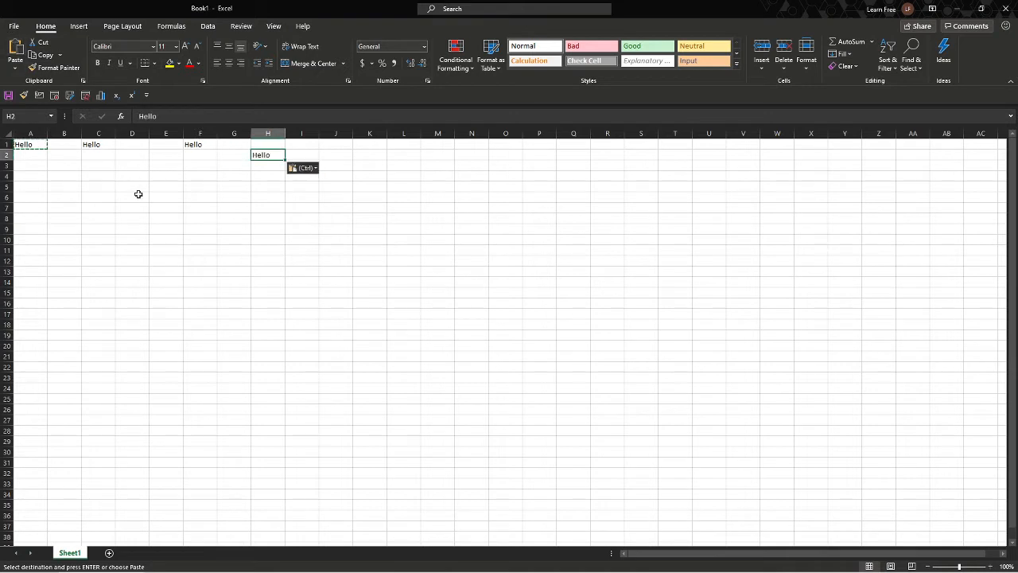
drag(66, 145, 266, 141)
click(17, 49)
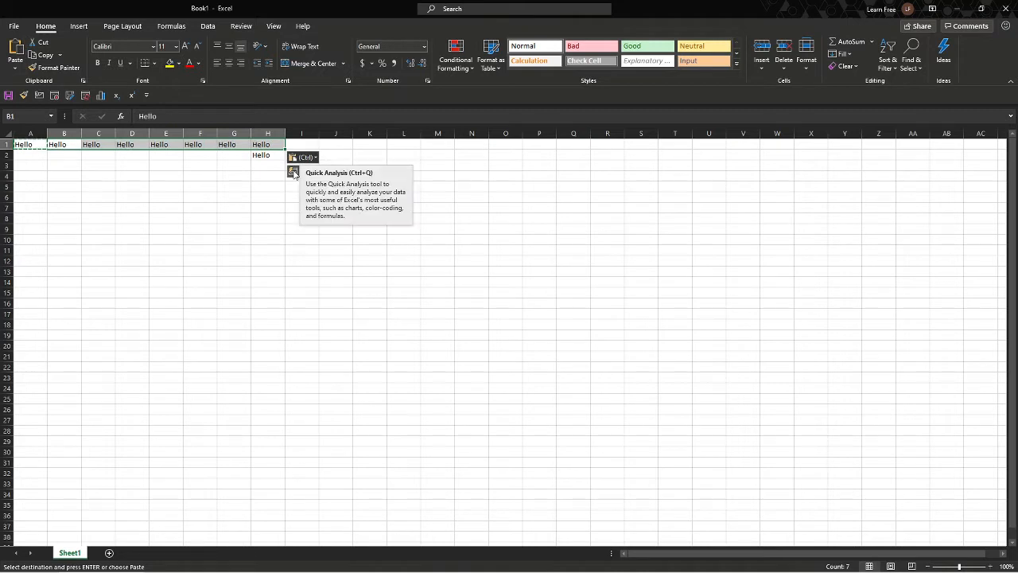
- Clear the pasted text from the range B1:H2 and return to cell A1
key(Right)
key(Left)
key(ctrl+shift+Right)
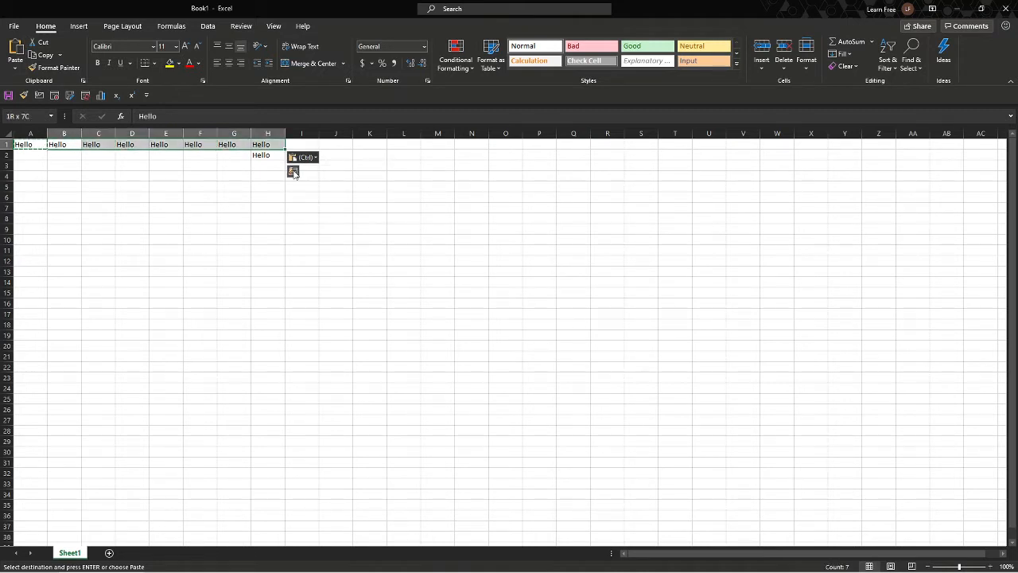
key(shift+Down)
key(Delete)
key(Left)
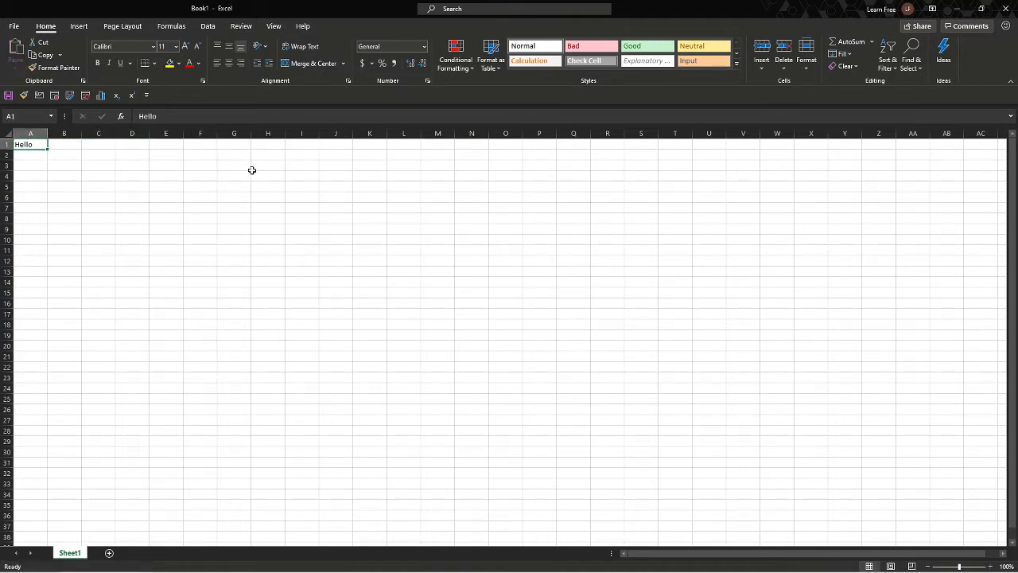
- Enter "Hello" in cell D4
click(141, 175)
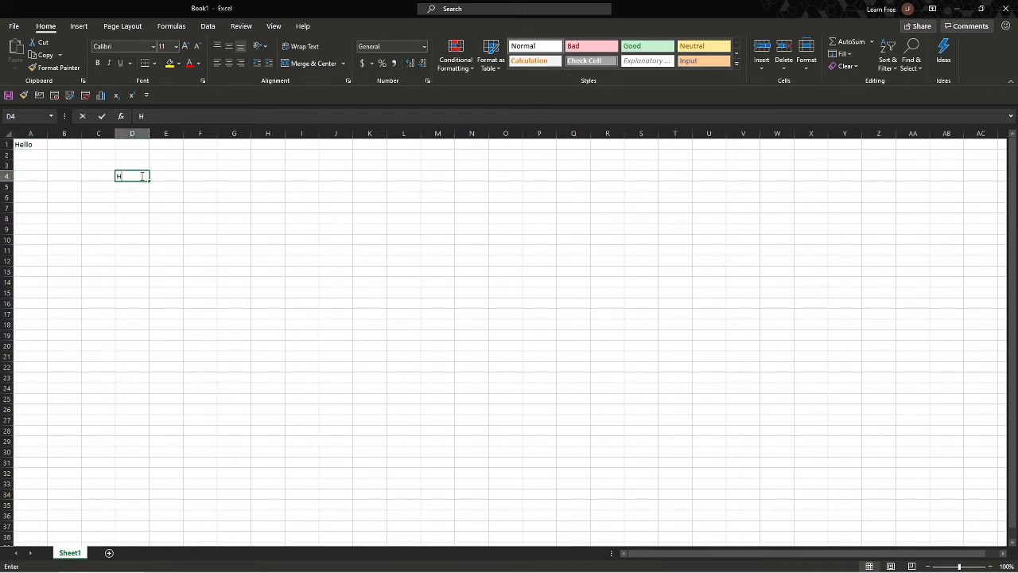
text(Hello)
key(Return)
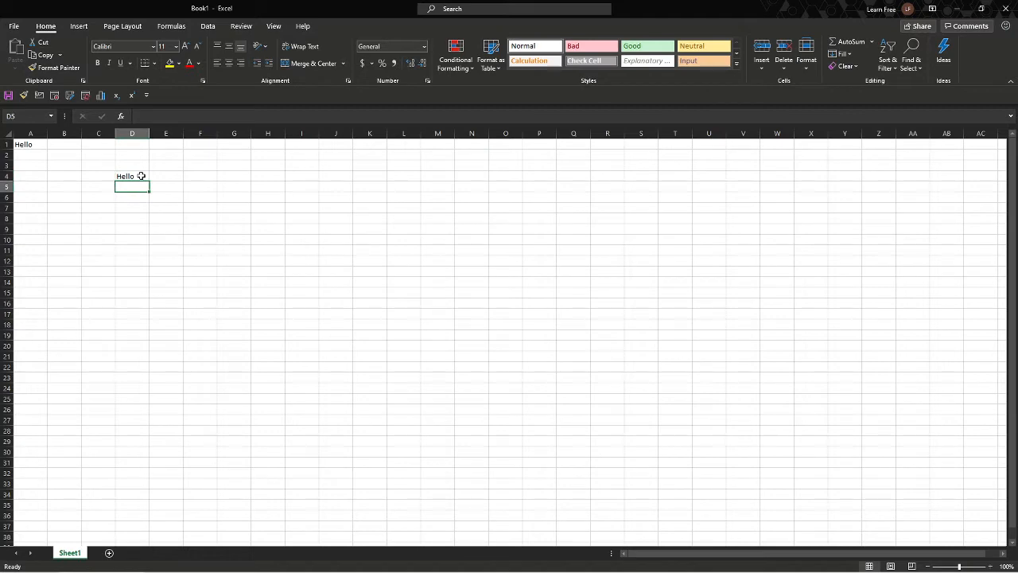
click(306, 165)
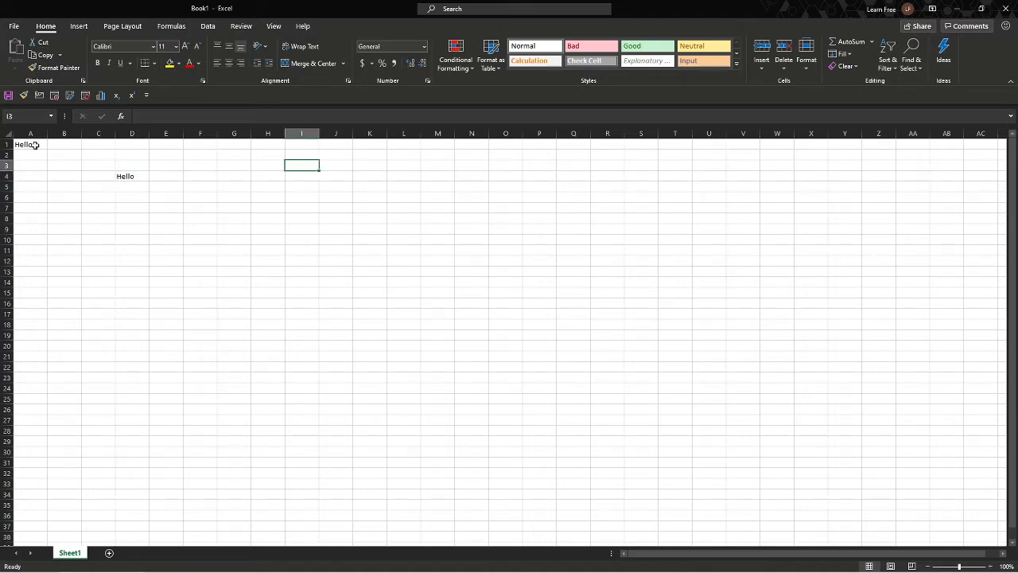
- Move the text from A1 to H3 by cutting and pasting, and apply the Good cell style to it
click(36, 145)
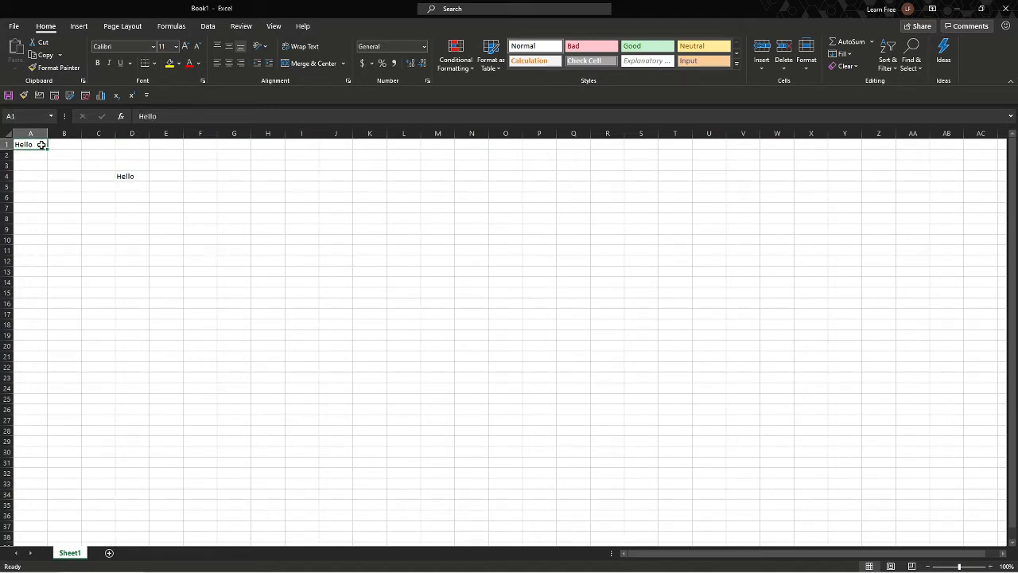
click(43, 54)
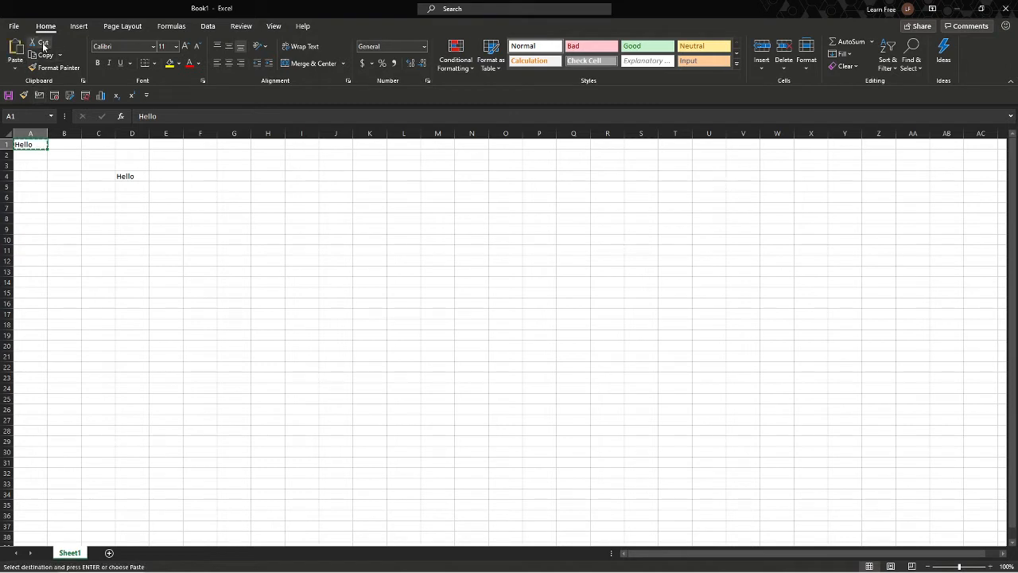
click(266, 164)
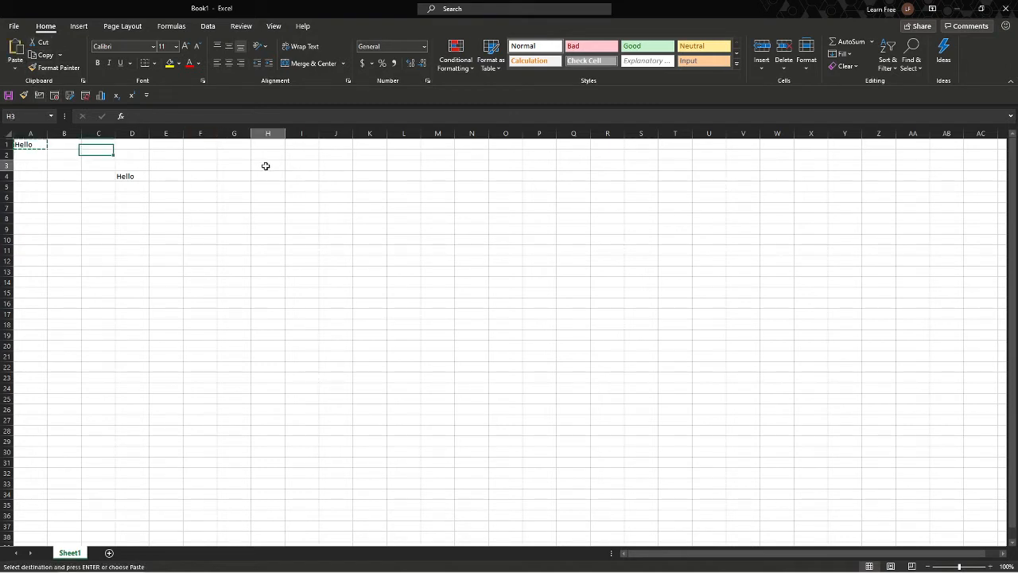
click(15, 51)
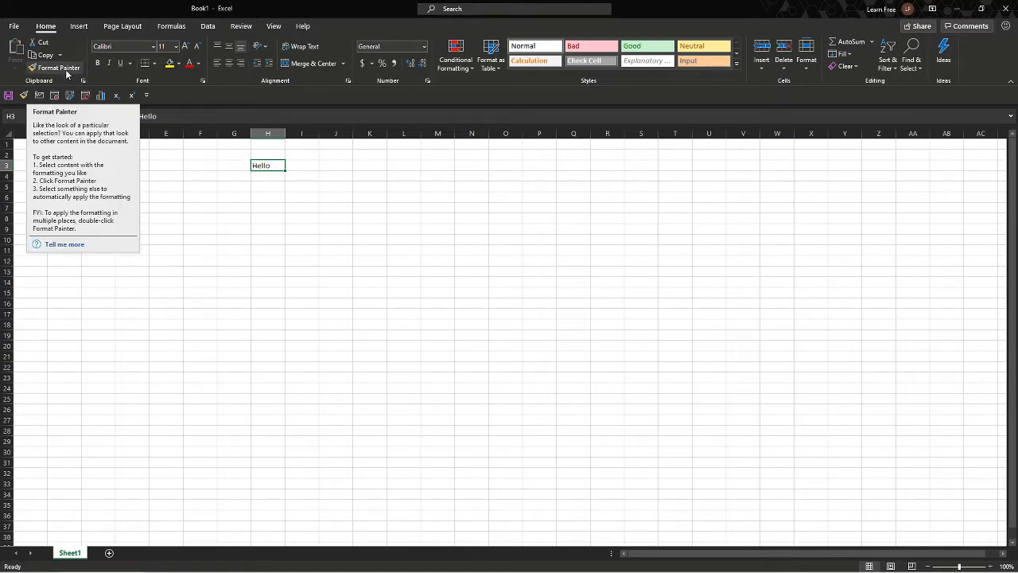
click(631, 46)
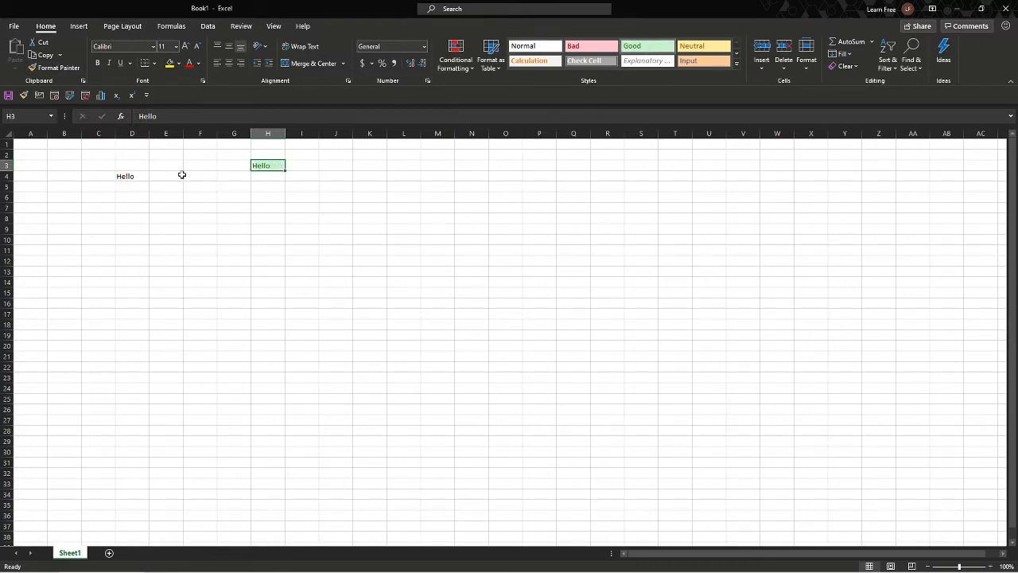
click(137, 175)
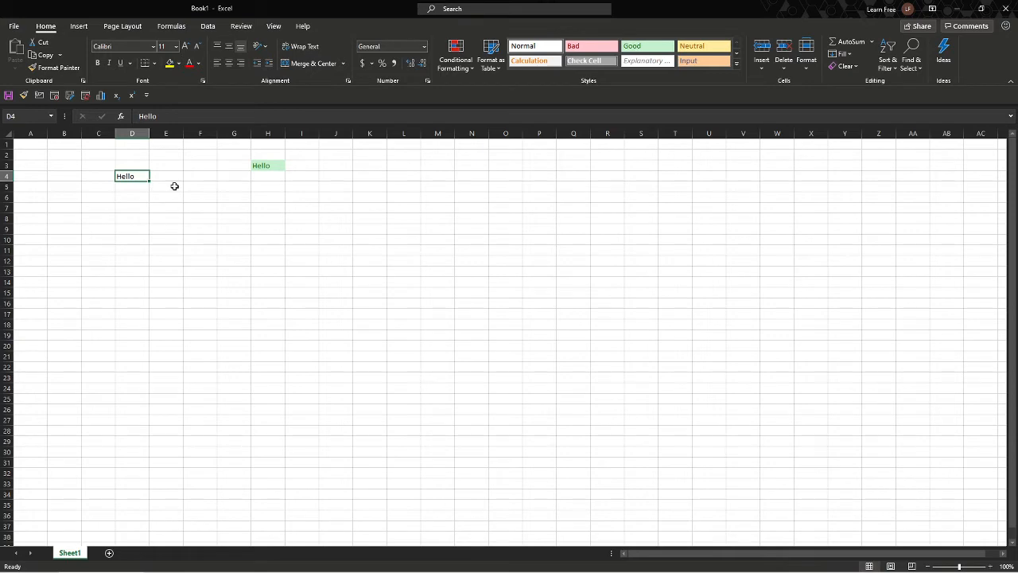
click(199, 64)
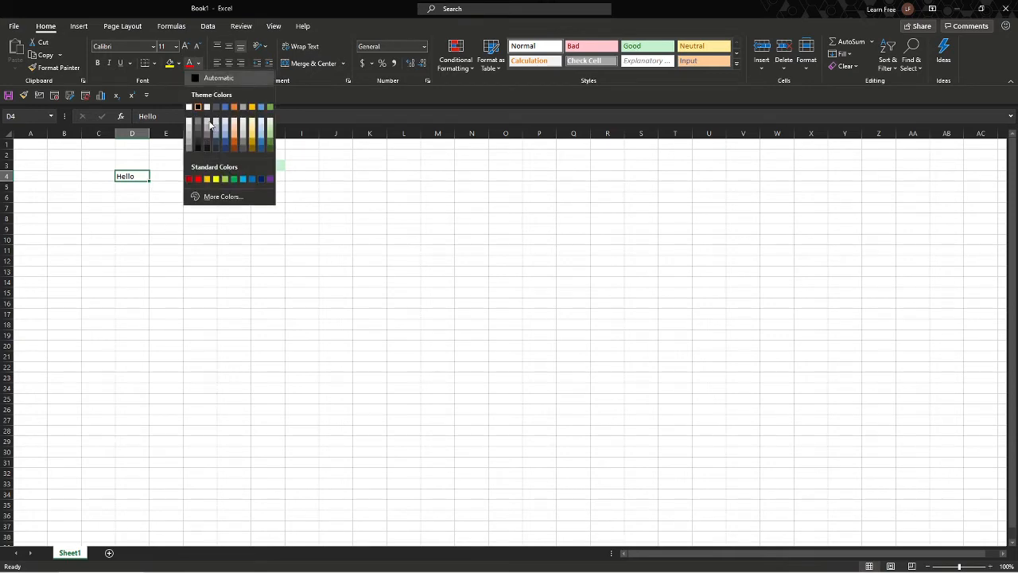
click(172, 270)
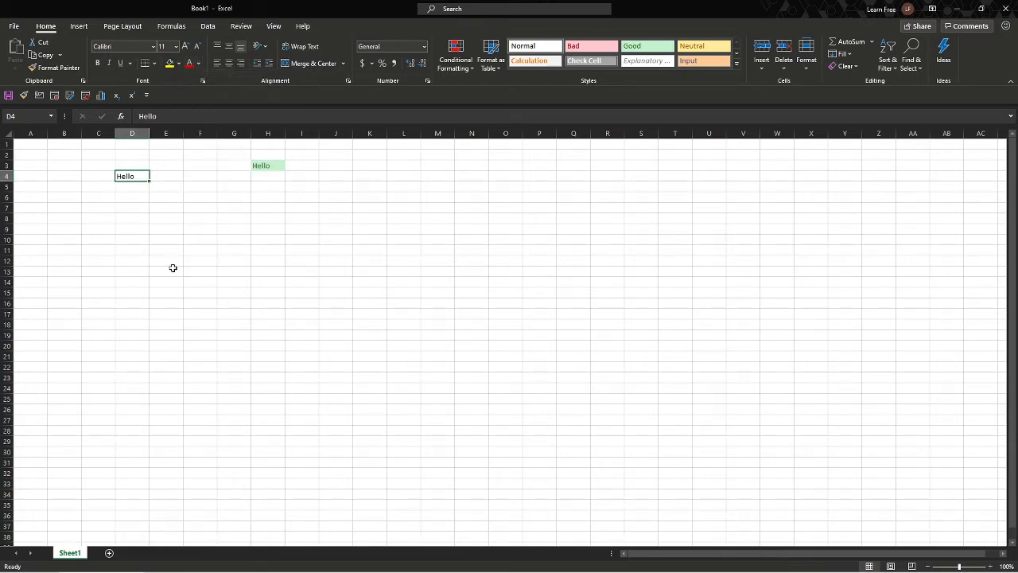
- Copy the formatting of cell H3 onto cell D4 with the Format Painter
click(276, 169)
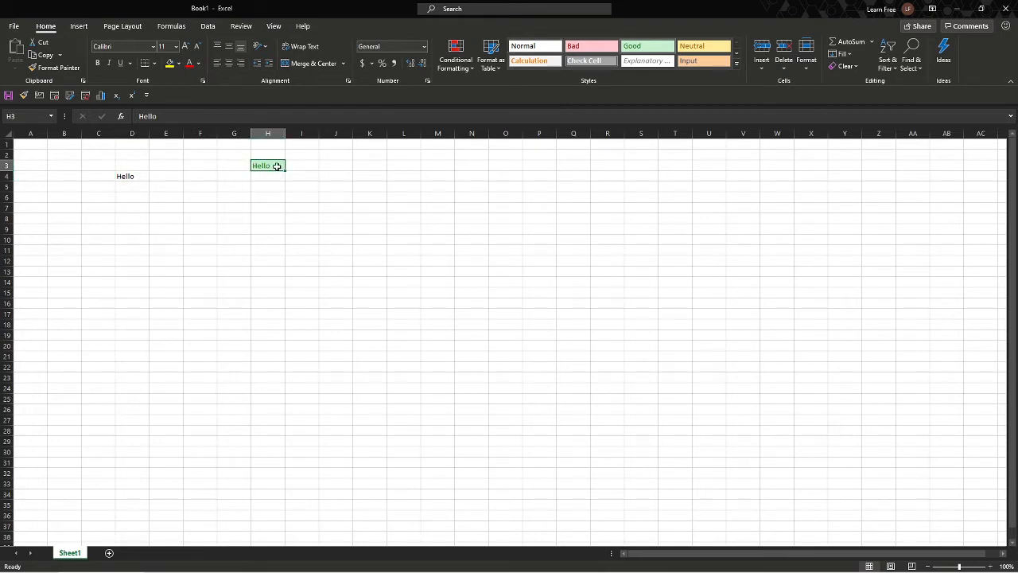
click(53, 69)
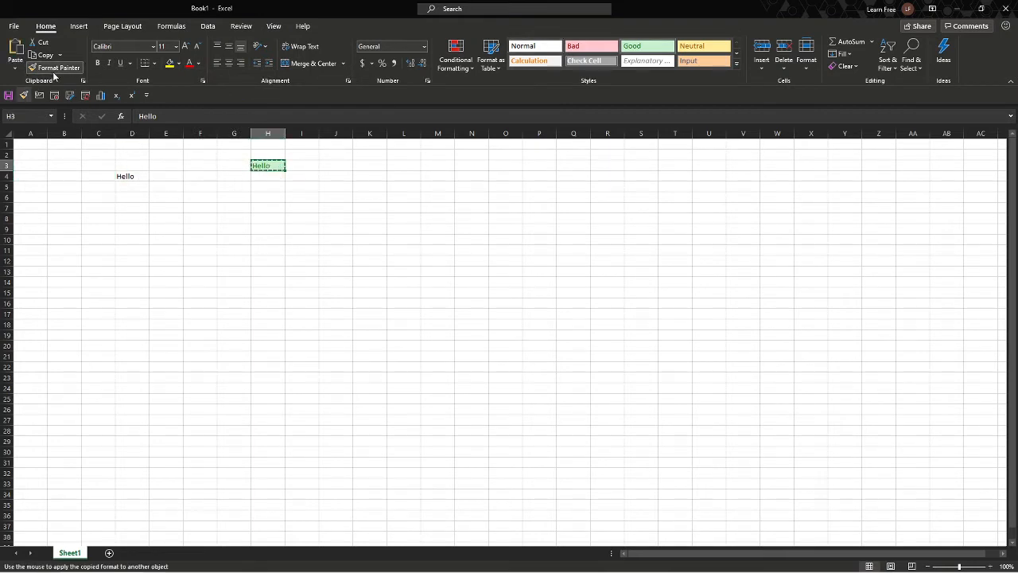
click(140, 176)
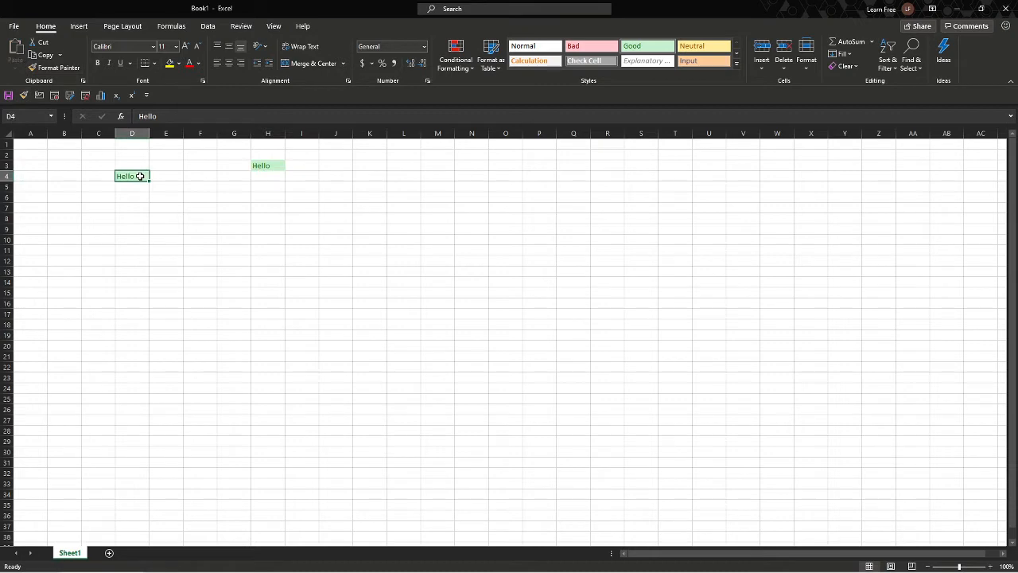
click(198, 185)
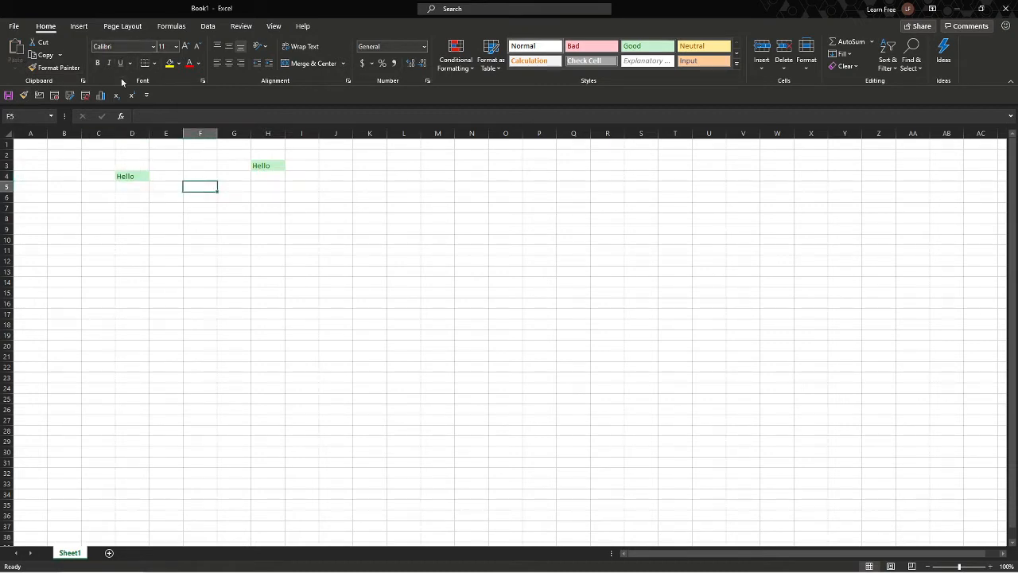
- Change the font of the text in cell D4 to Garamond
click(135, 174)
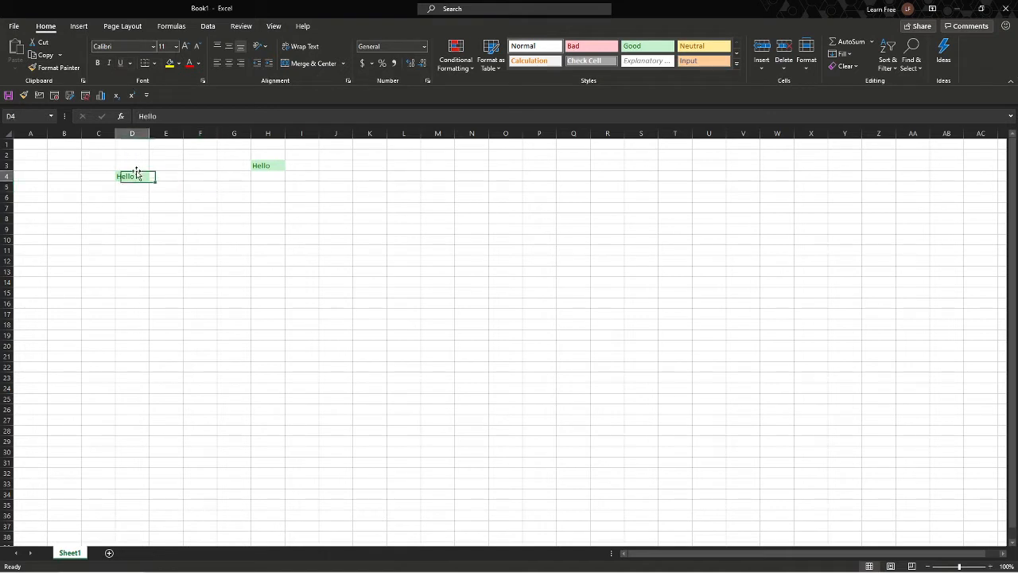
click(153, 47)
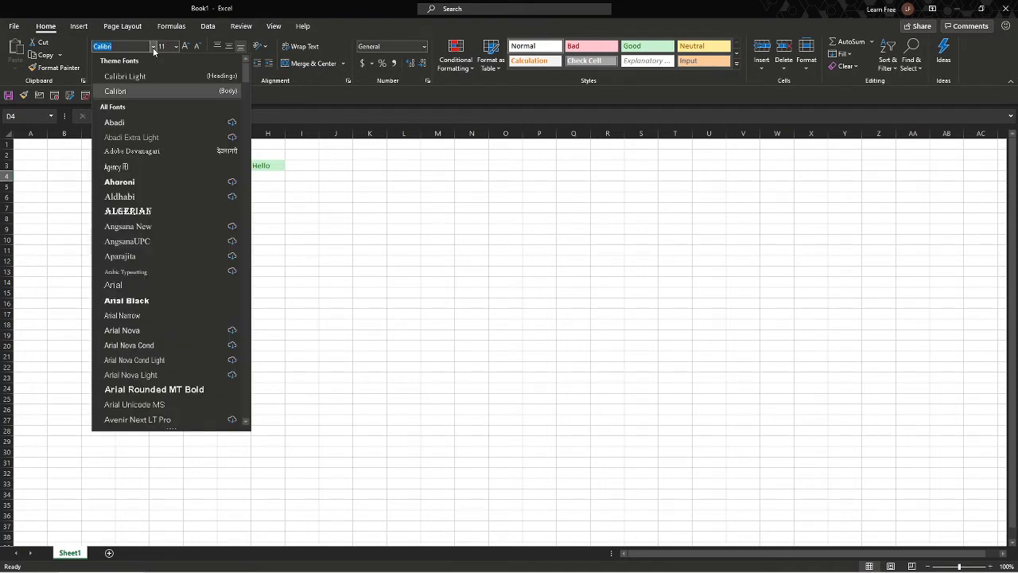
text(Garamond)
key(Return)
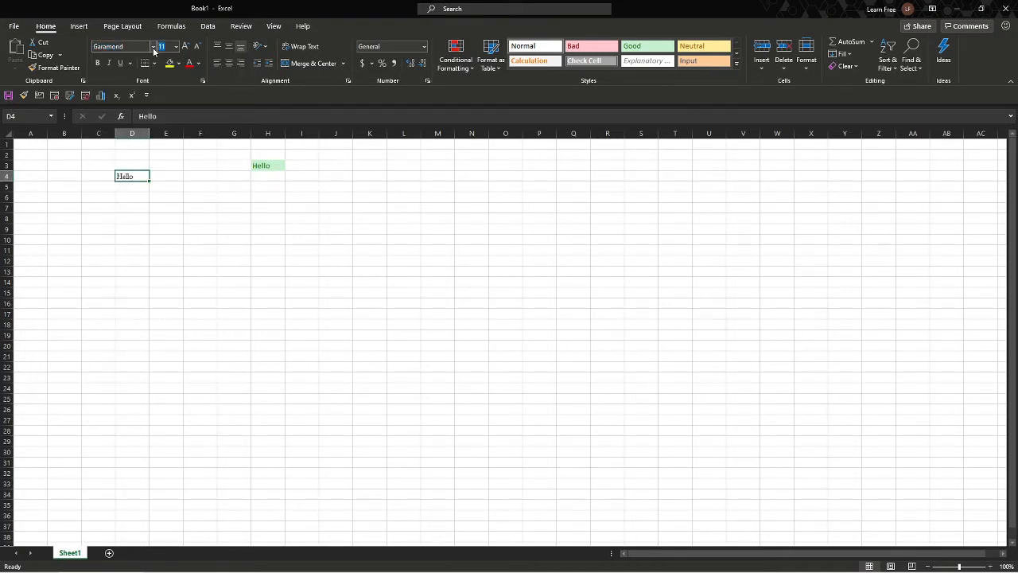
click(157, 46)
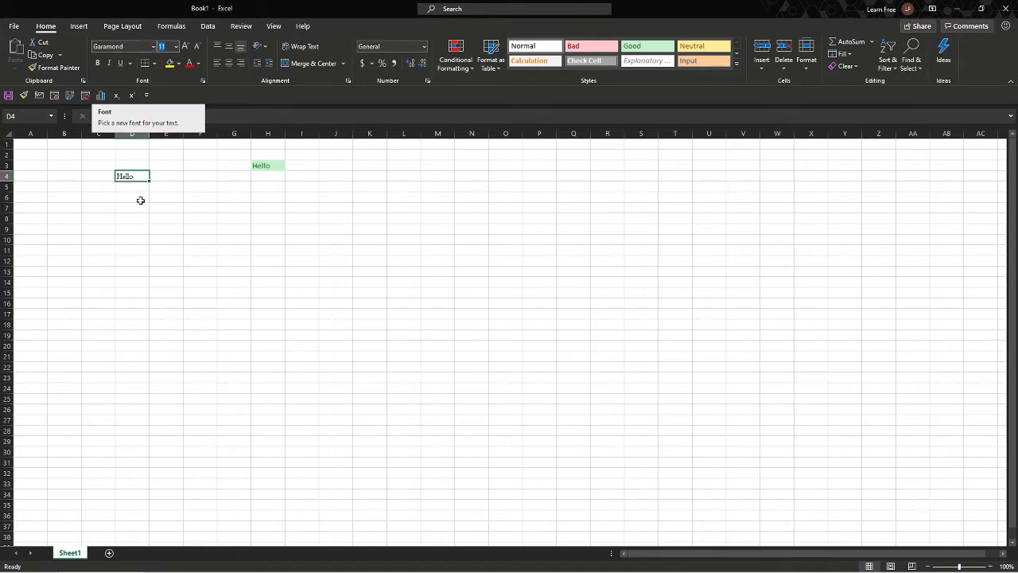
- Change the font of the text in cell D4 to Felix Titling
click(154, 47)
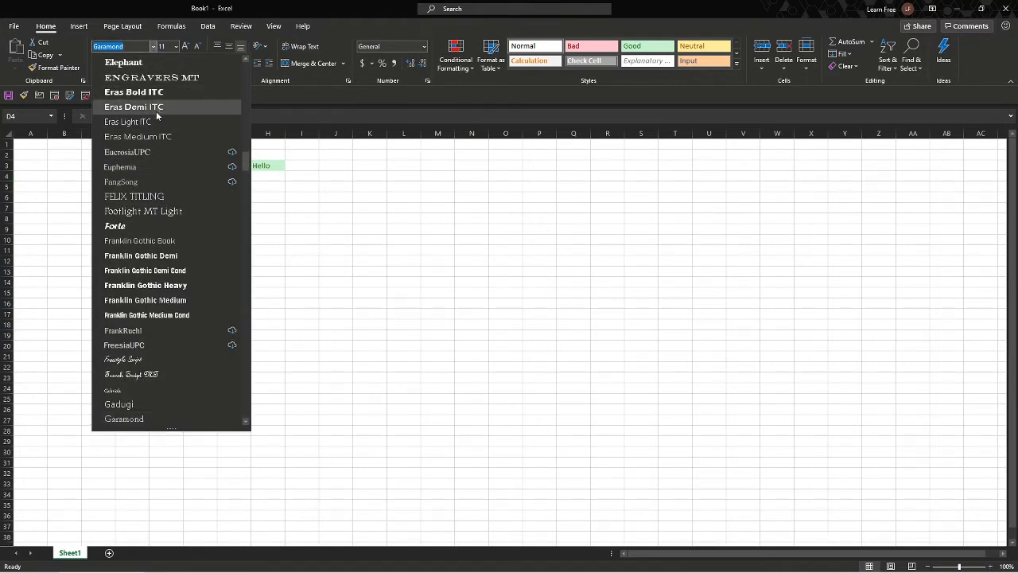
click(159, 197)
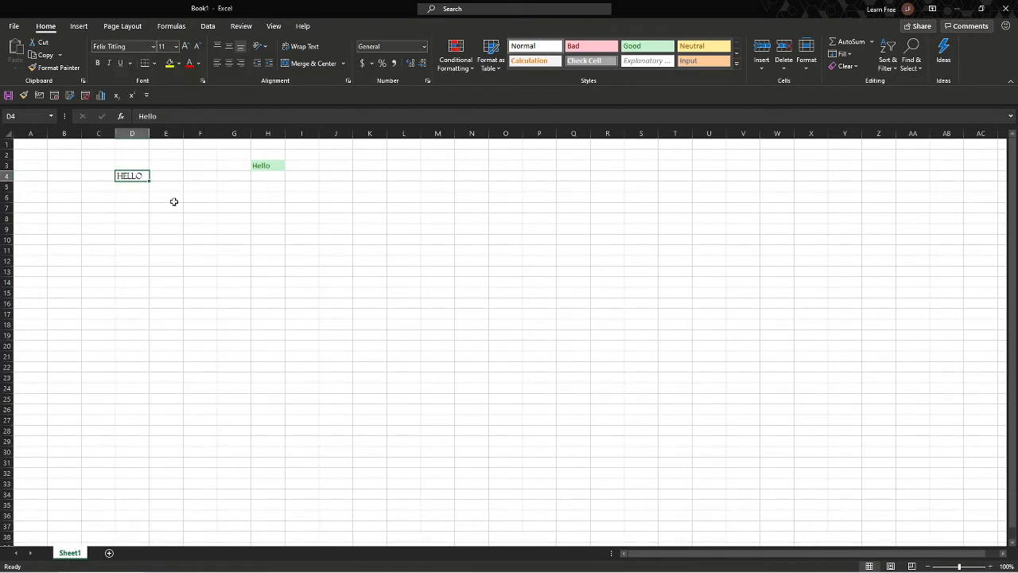
- Change the font of the text in cell D4 to Eras Light ITC
click(153, 46)
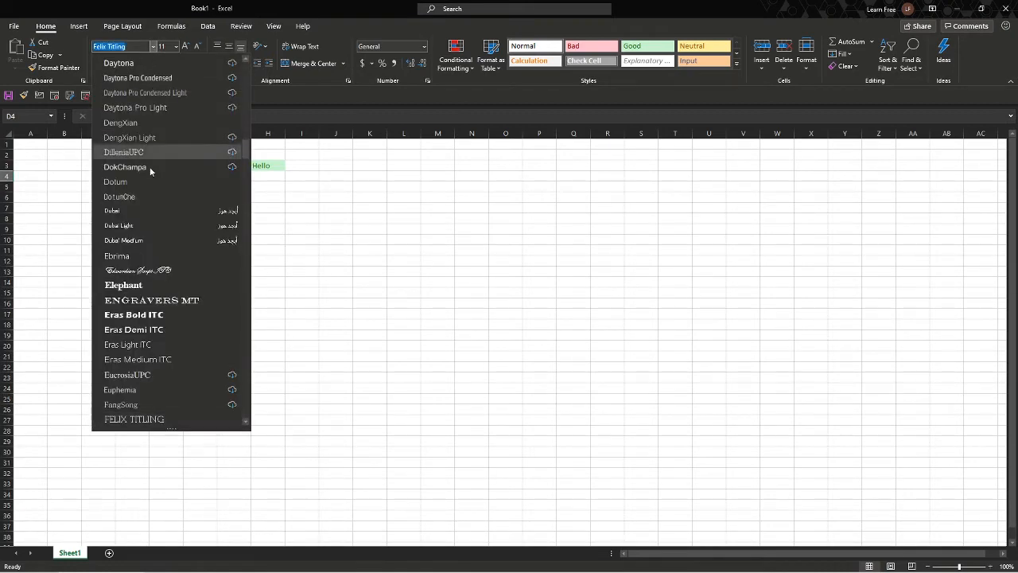
click(166, 344)
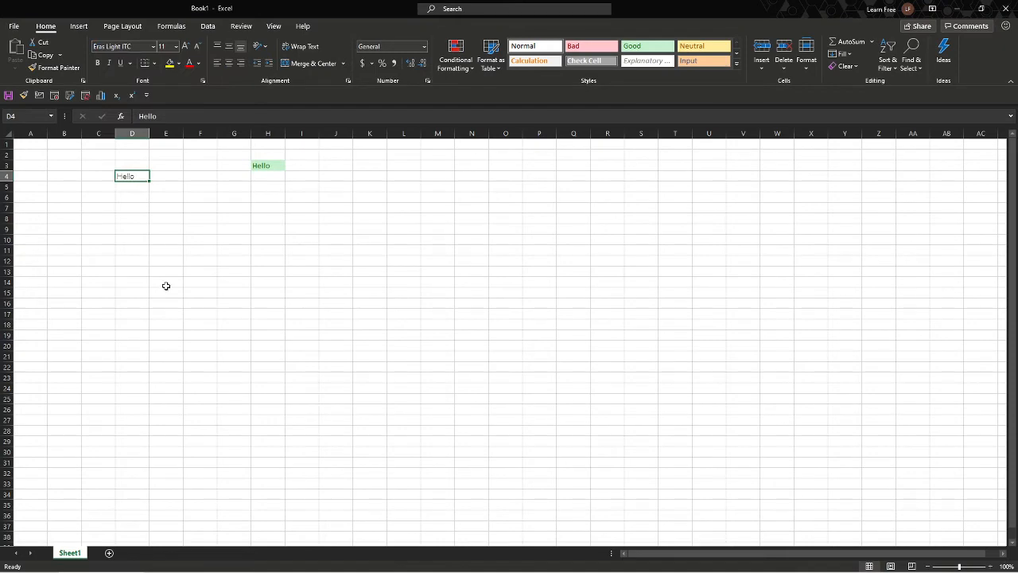
- Try bold, italic and underline on the text in cell D4, switching each one off again
click(100, 65)
click(99, 63)
click(99, 64)
click(98, 63)
click(99, 63)
click(113, 68)
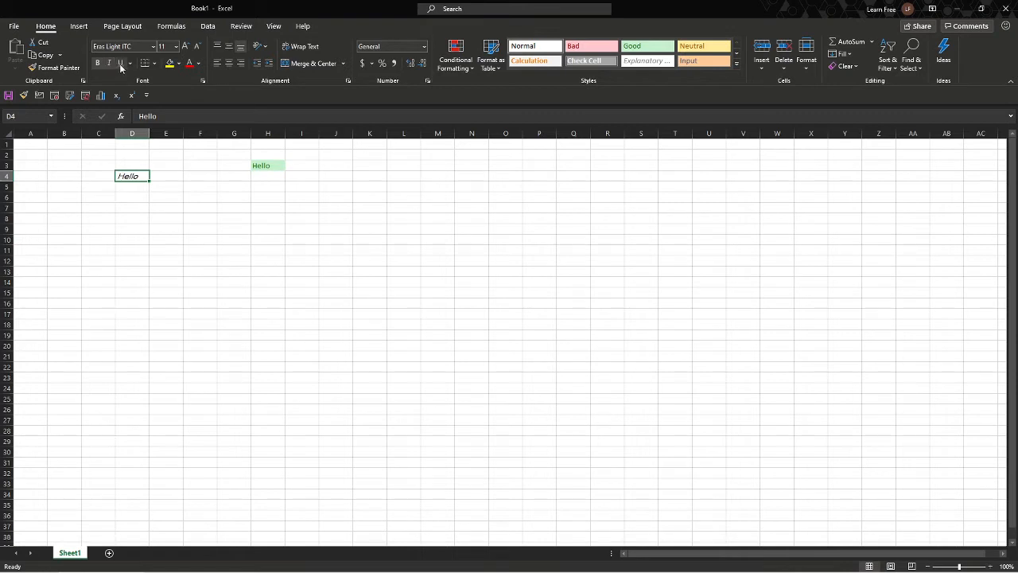
click(121, 65)
click(121, 64)
click(109, 63)
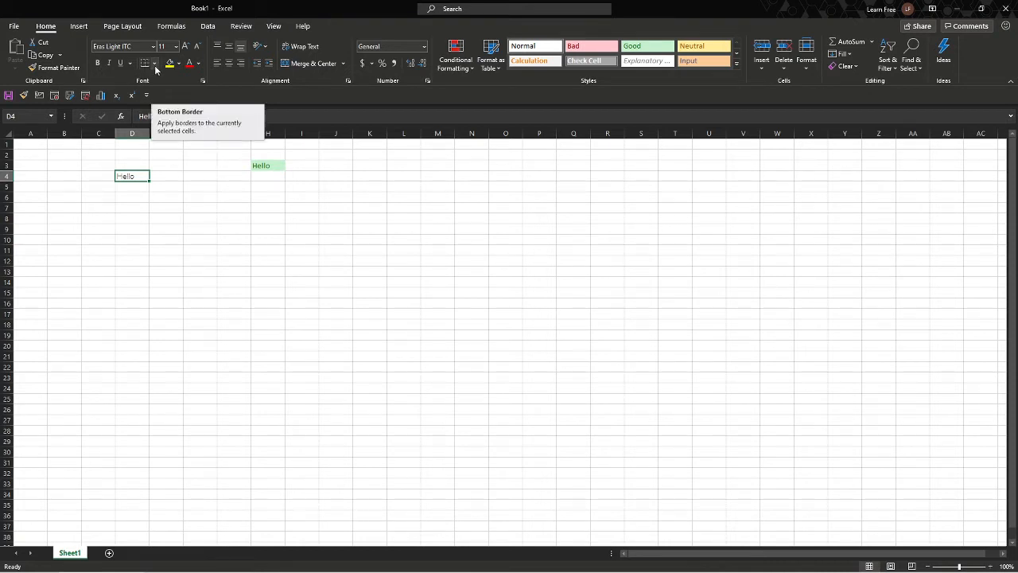
- Apply a bottom border to cell D4
click(155, 68)
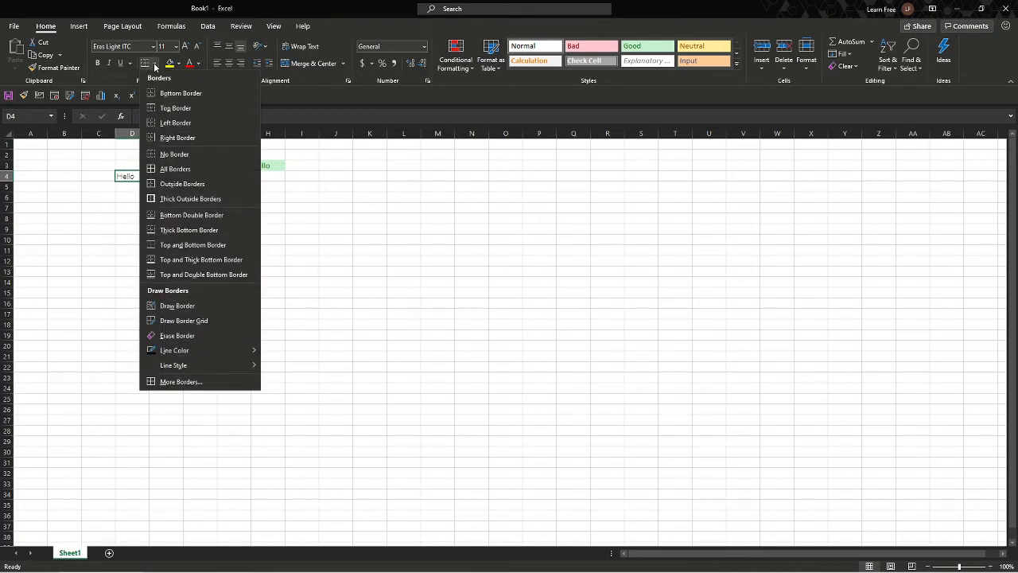
click(196, 93)
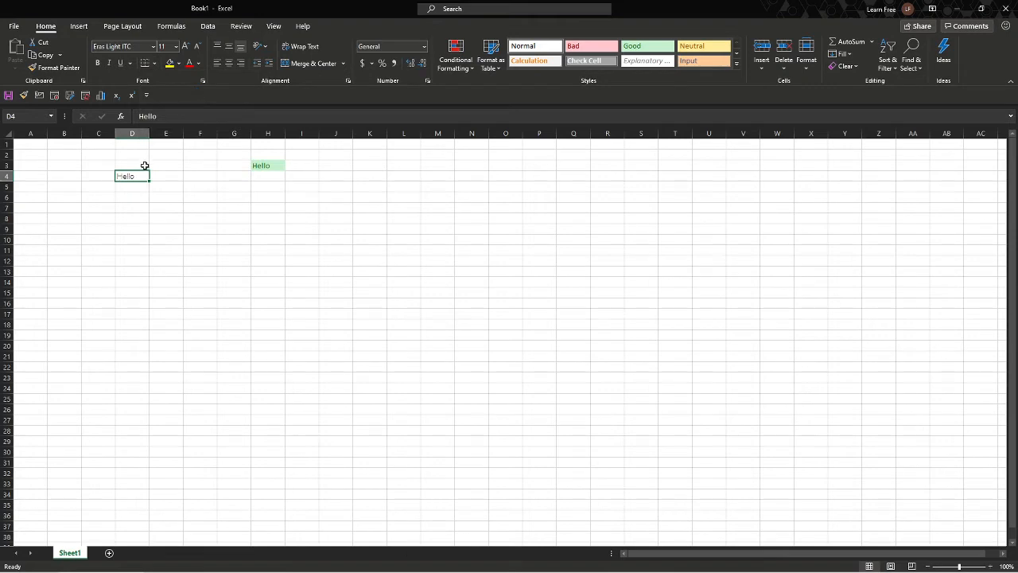
click(169, 166)
- Apply the All Borders option to cell D4
click(142, 176)
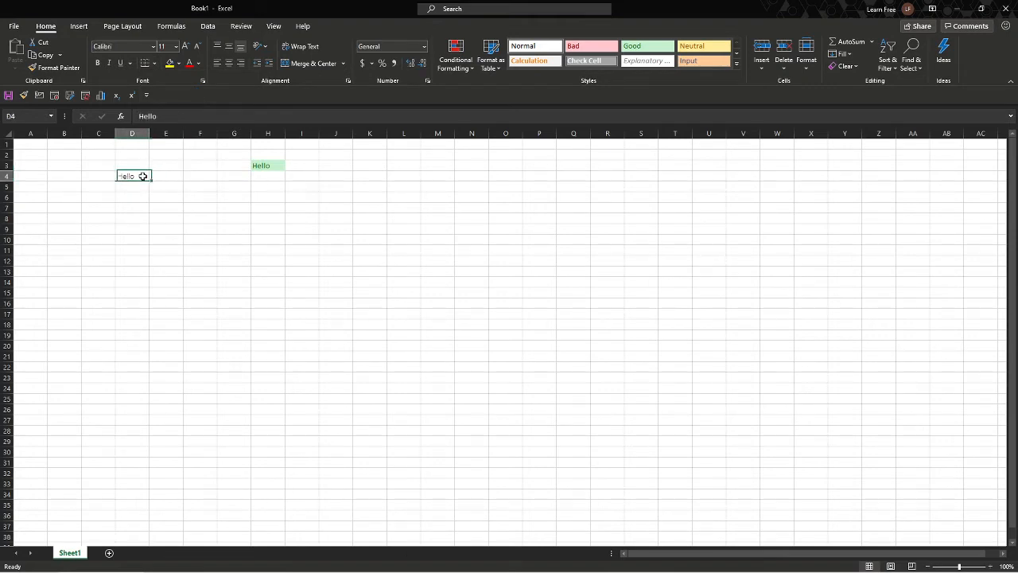
click(154, 64)
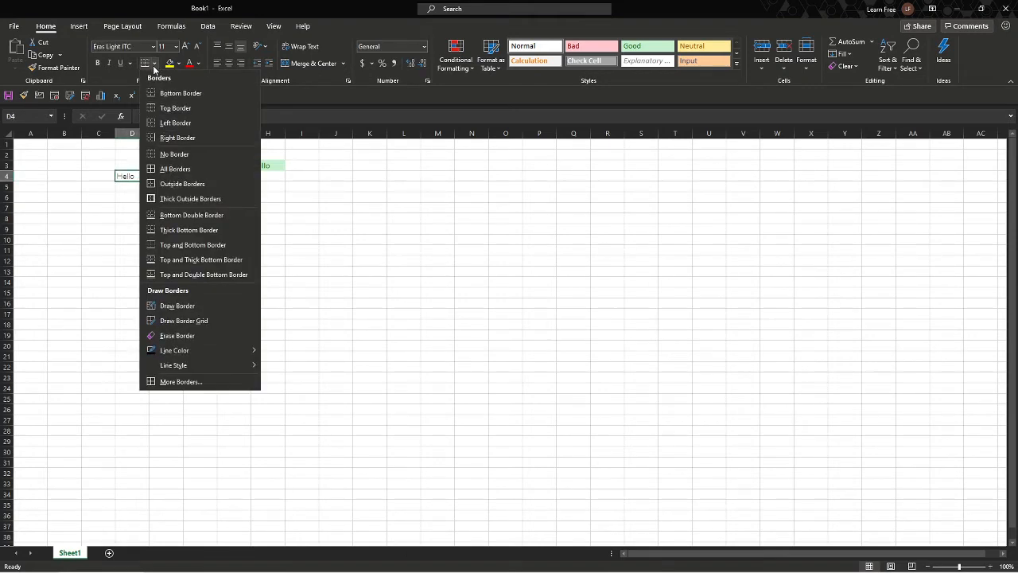
click(202, 173)
click(169, 194)
- Apply thick outside borders to cell D4
click(141, 176)
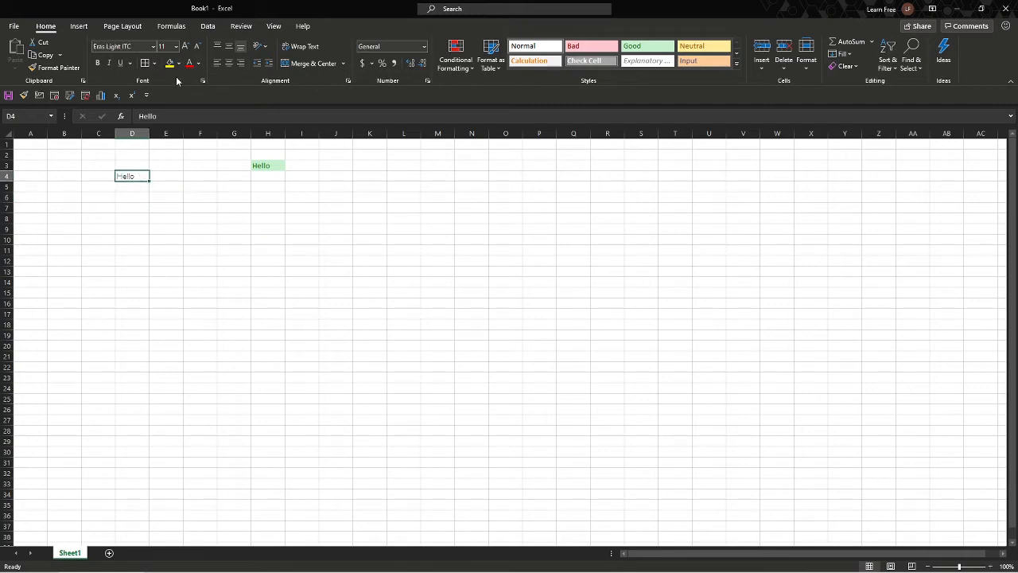
click(154, 64)
click(215, 200)
click(211, 200)
- Remove all borders from cell D4
click(142, 176)
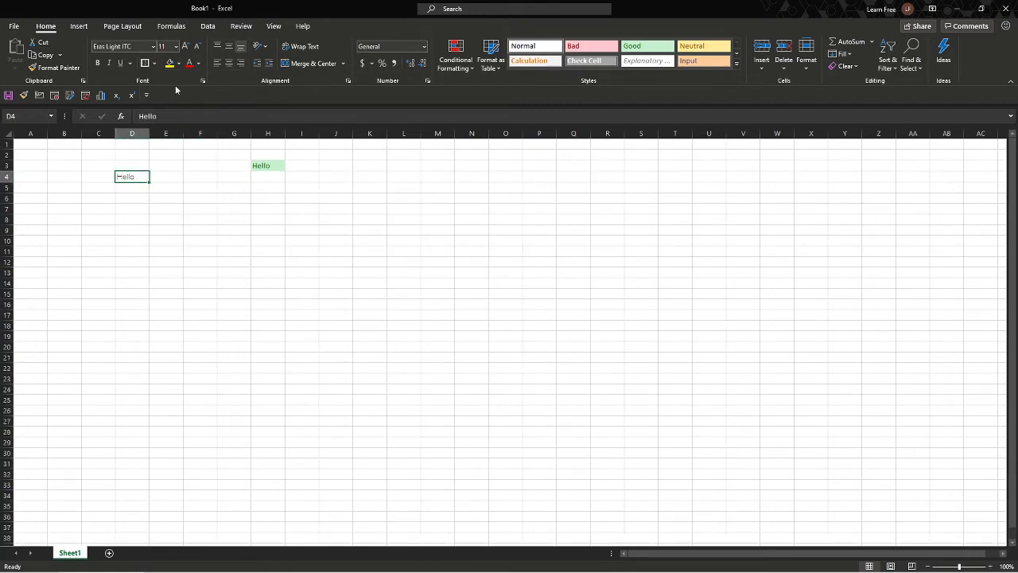
click(155, 64)
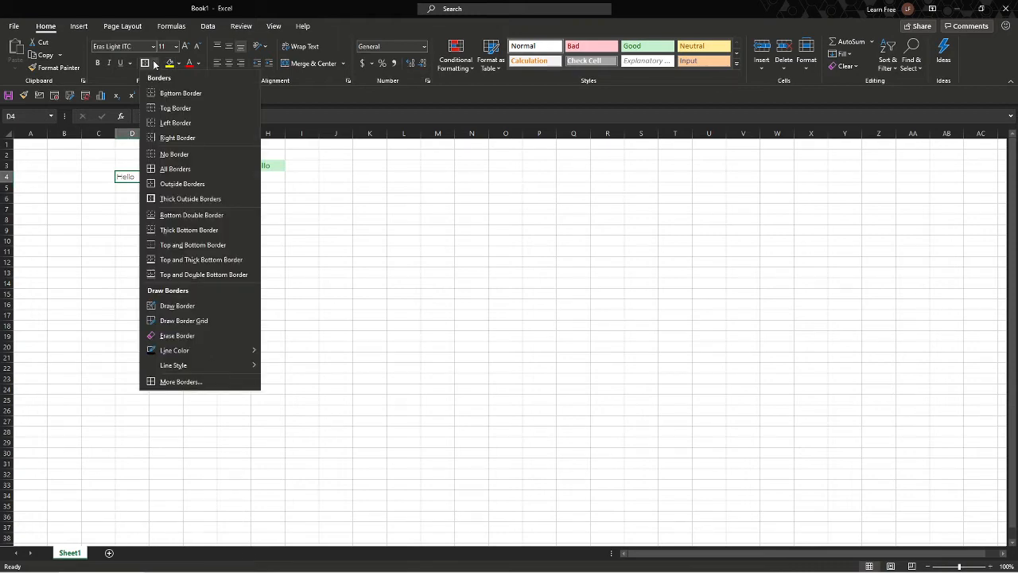
click(197, 154)
click(185, 159)
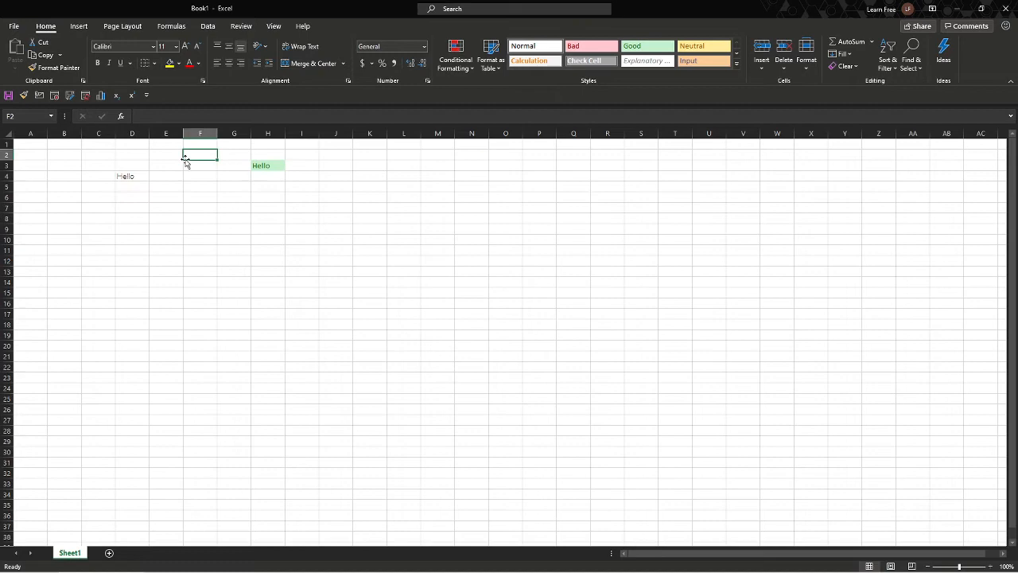
- Fill cell D4 with the standard red color
click(139, 176)
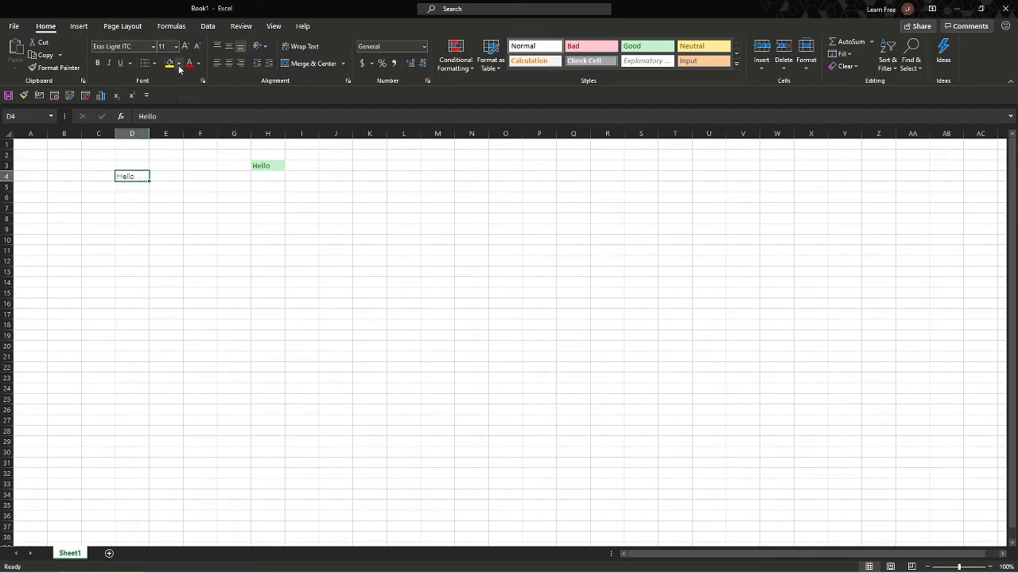
click(179, 64)
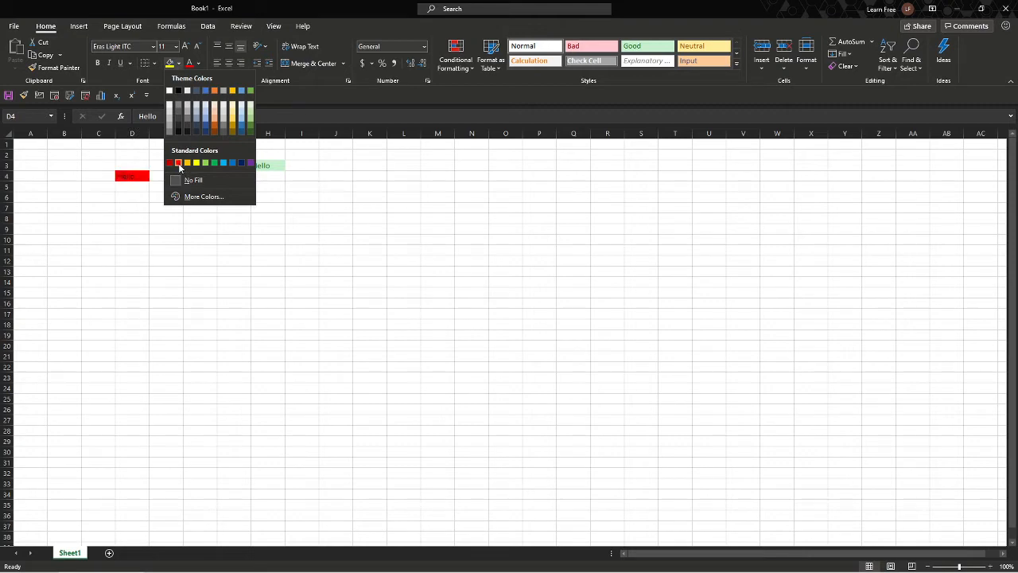
click(179, 163)
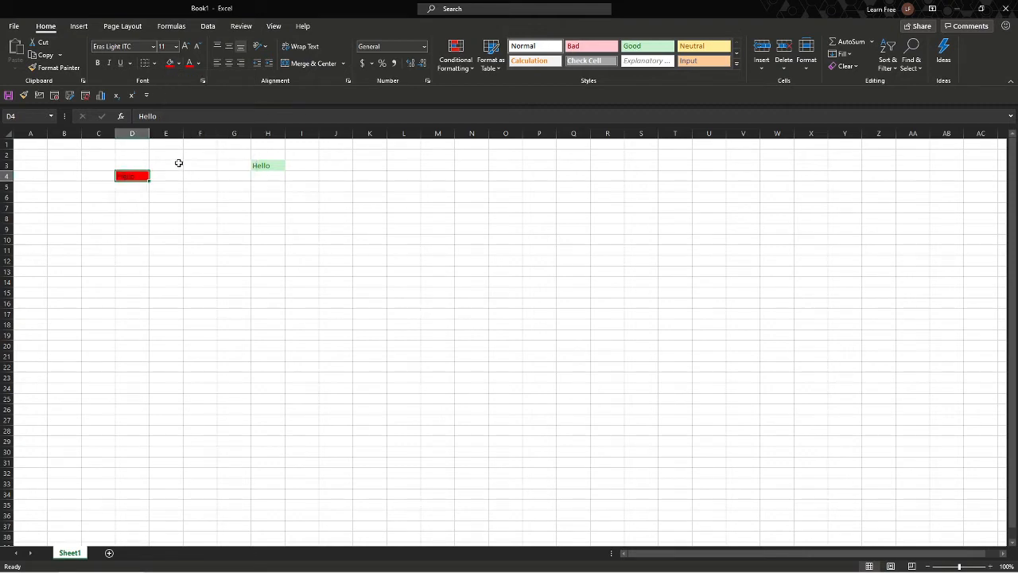
- Change the font color of the text in cell D4 to standard yellow
click(199, 64)
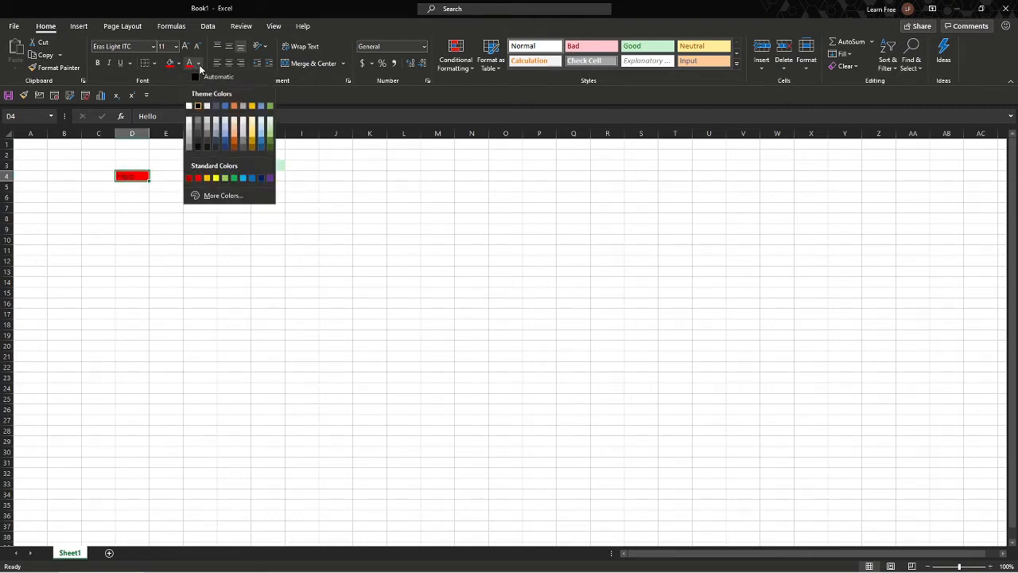
click(214, 178)
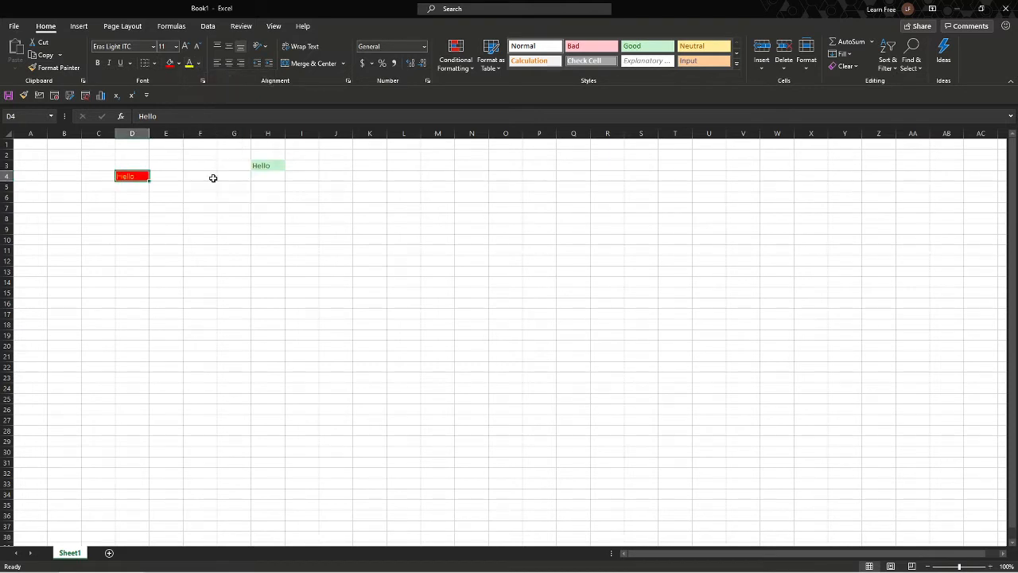
click(213, 177)
- Change the fill of cell D4 to the blue theme color
click(132, 177)
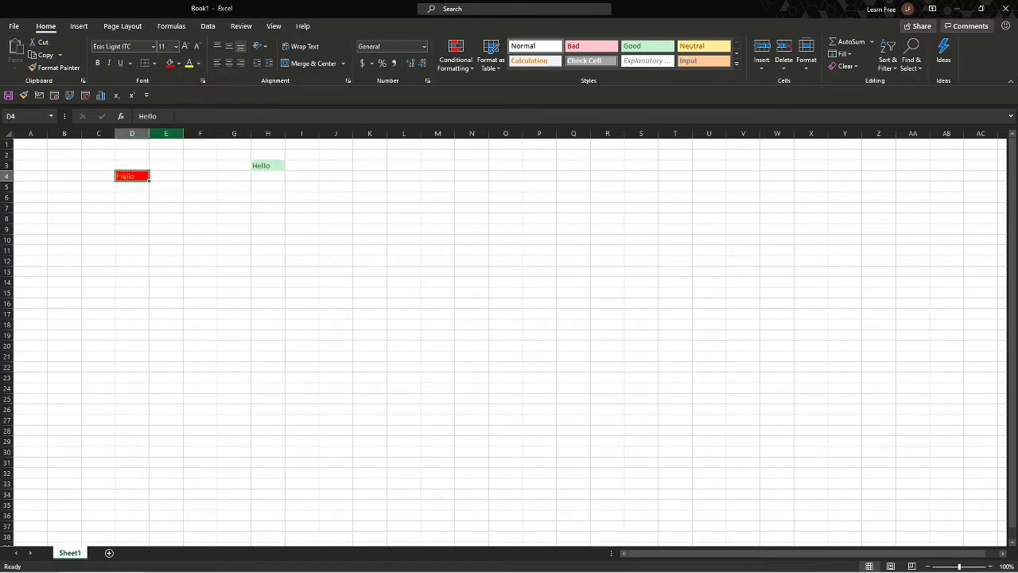
click(179, 65)
click(206, 91)
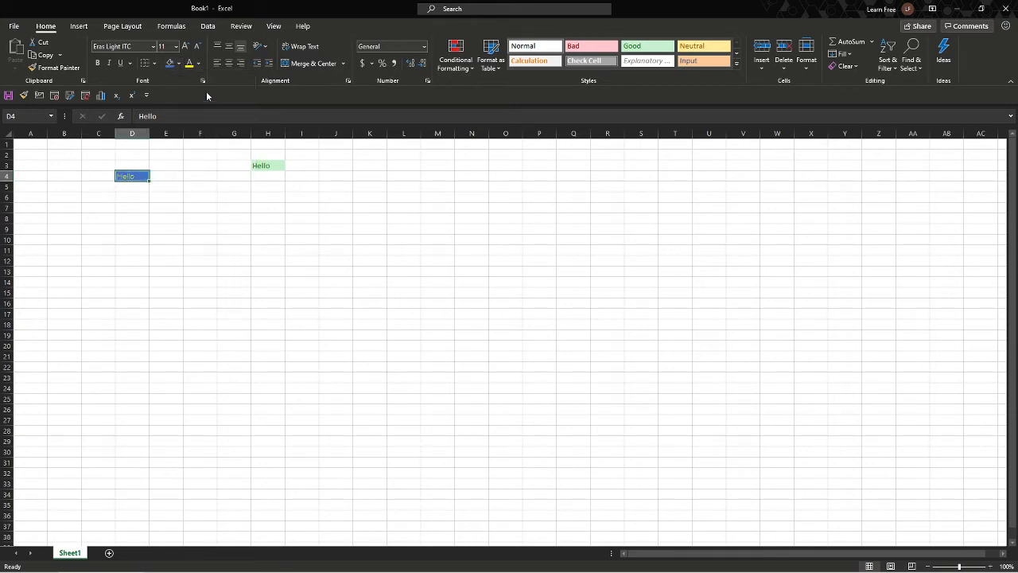
click(186, 168)
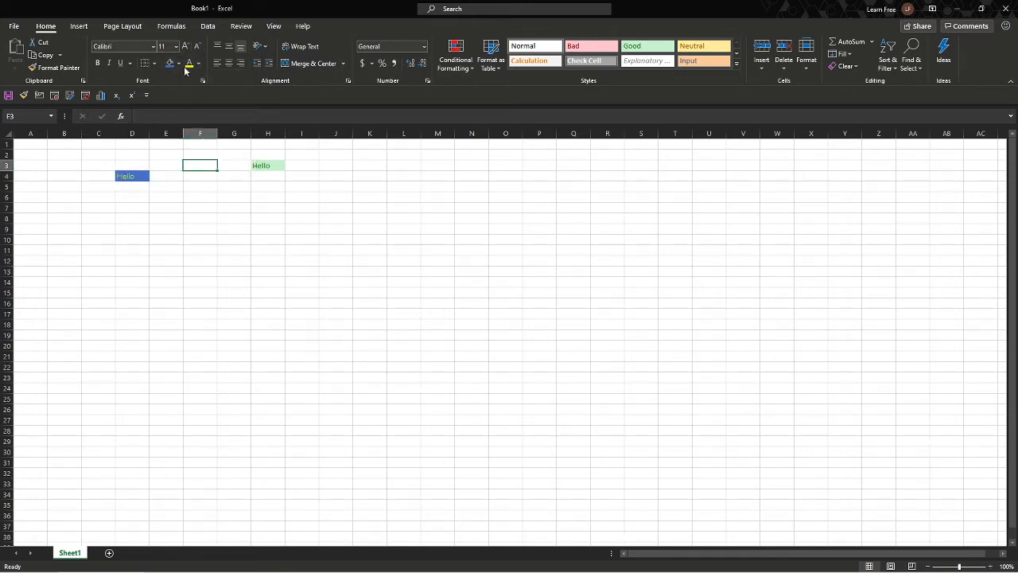
- Enlarge the text in cell D4 stepwise to size 16, and shrink it stepwise back to size 11
click(144, 176)
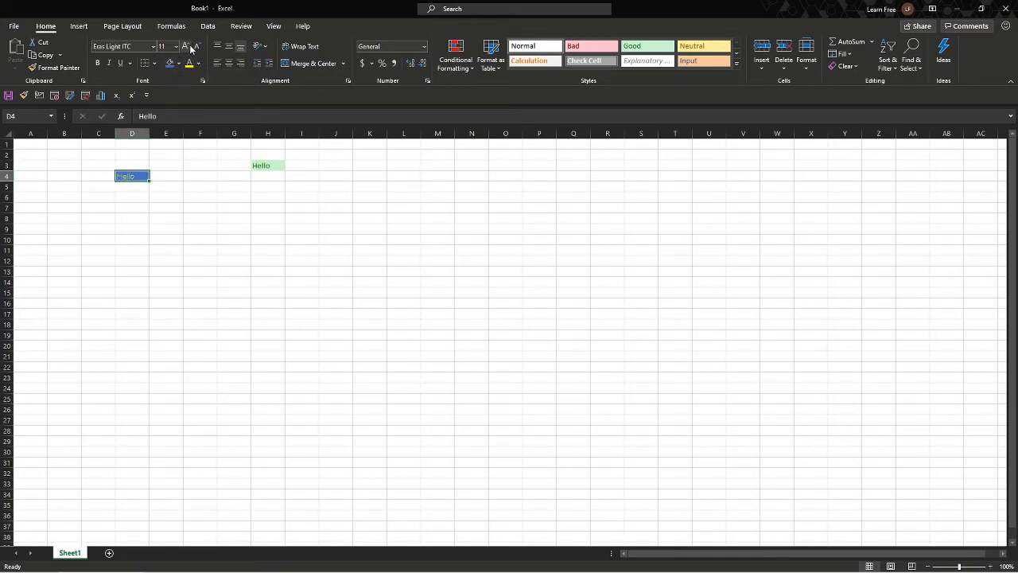
click(191, 49)
click(191, 48)
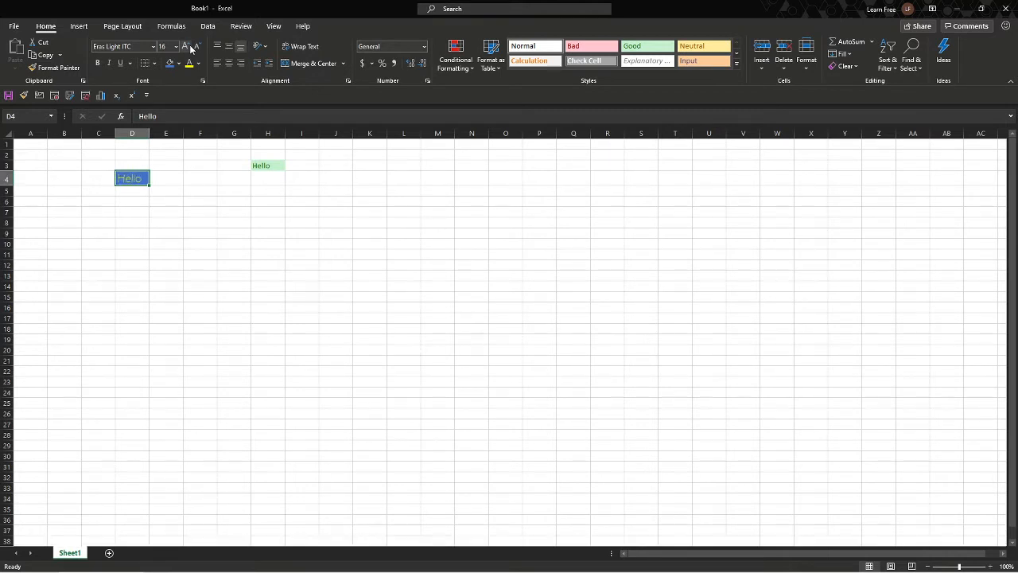
click(198, 48)
click(198, 48)
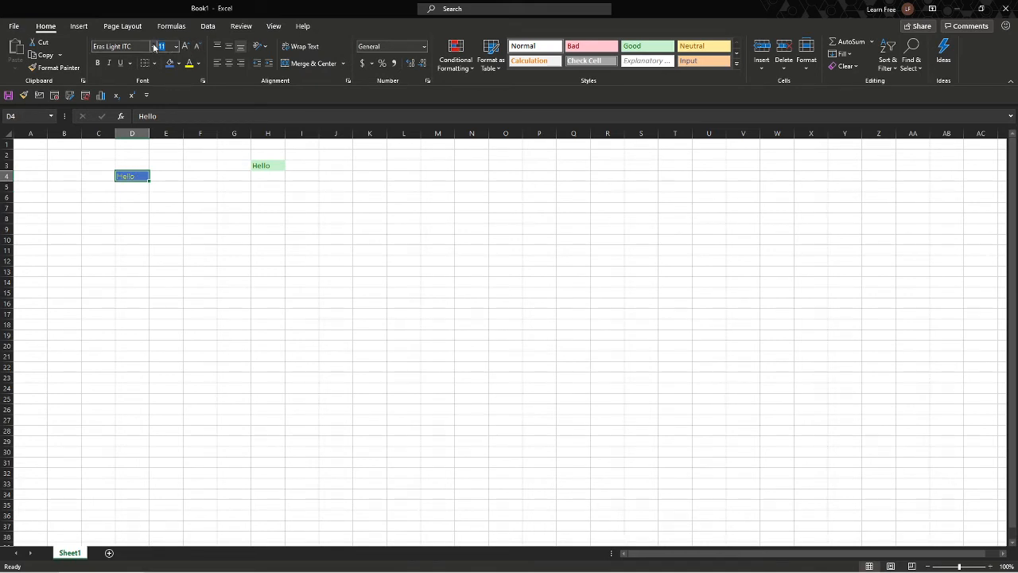
- Set the font size of the text in cell D4 to 20, followed by 8
text(20)
key(Return)
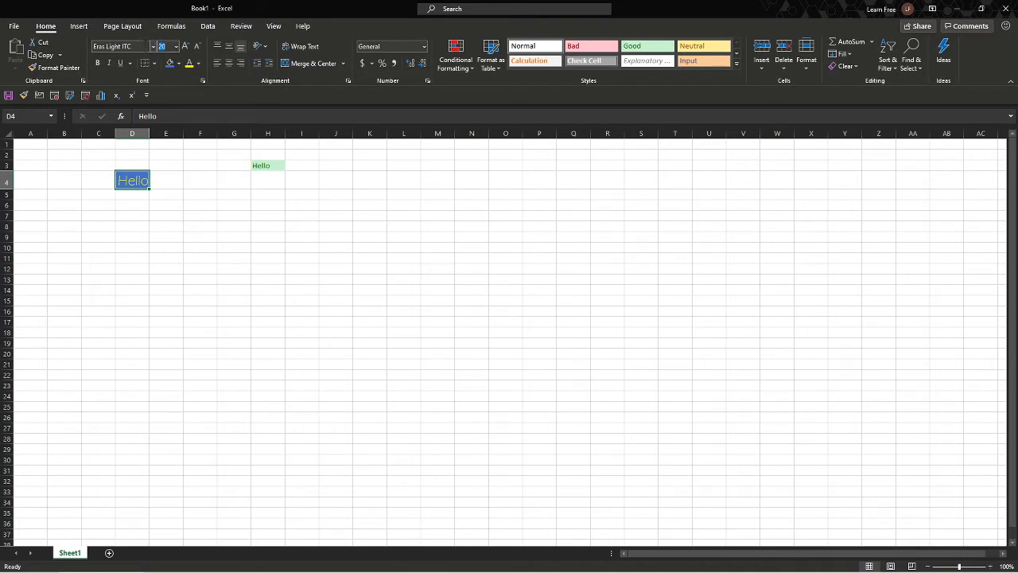
key(Return)
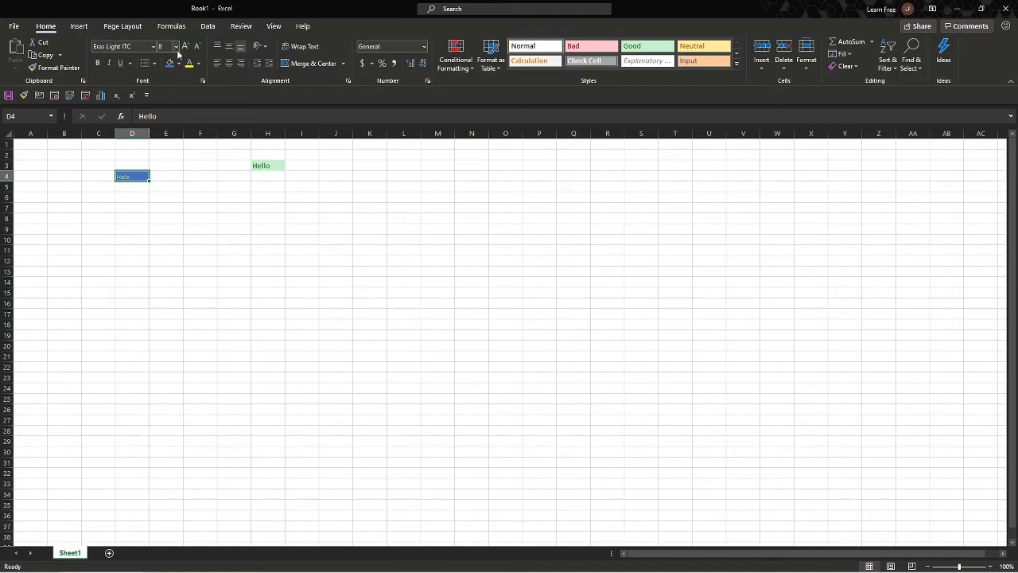
- Undo the most recent font size changes to the text in cell D4
key(ctrl+z)
key(ctrl+z)
key(ctrl+z)
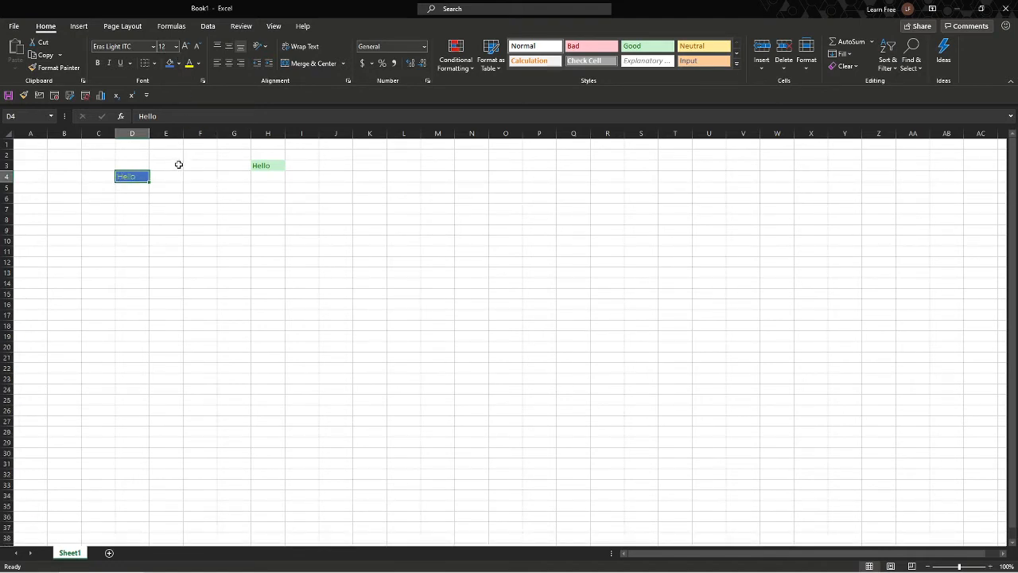
key(ctrl+z)
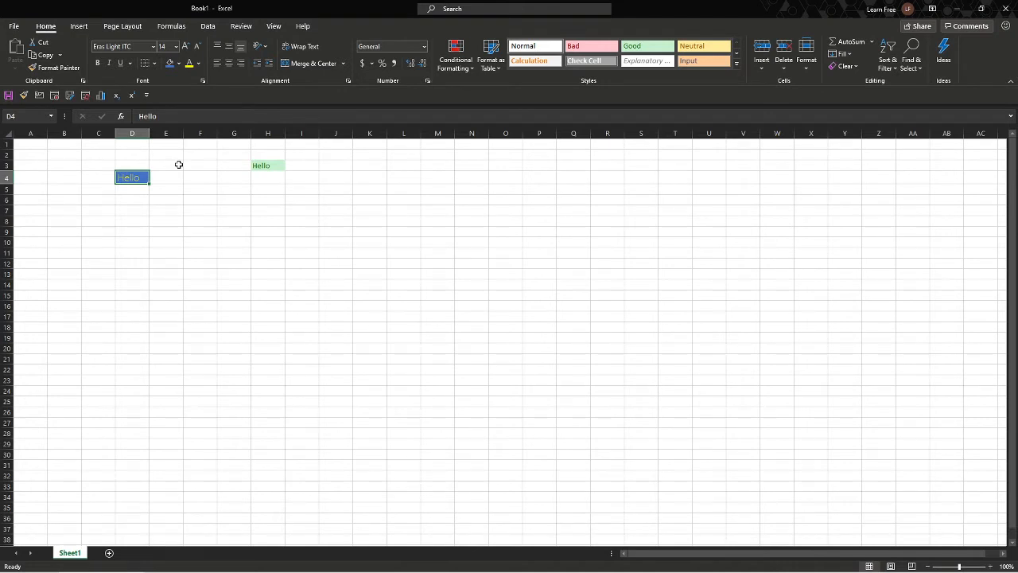
key(ctrl+z)
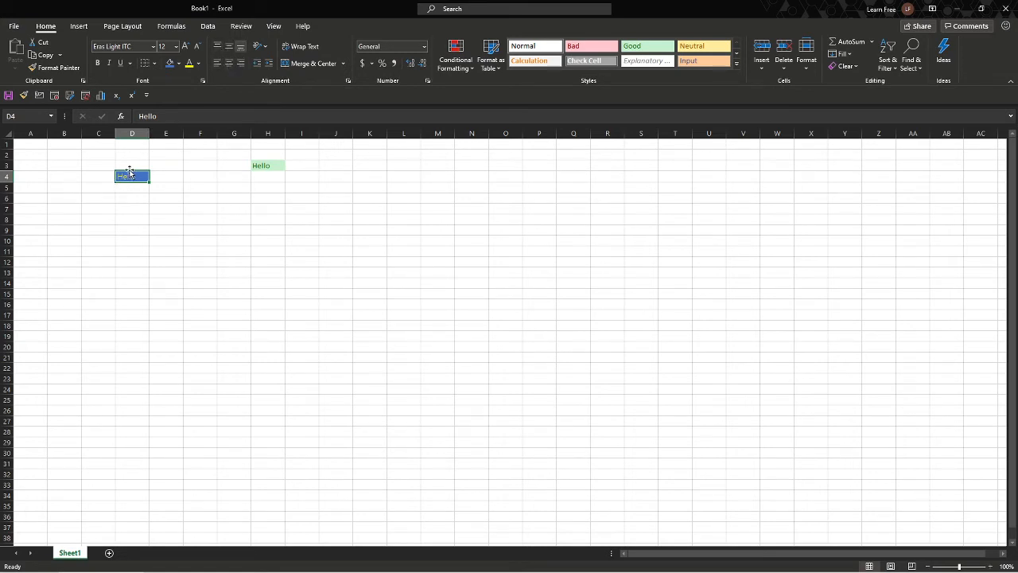
- Make row 4 several times taller and switch the text in cell D4 from top to bottom alignment
click(232, 53)
click(217, 48)
click(8, 177)
drag(8, 182, 7, 240)
click(130, 215)
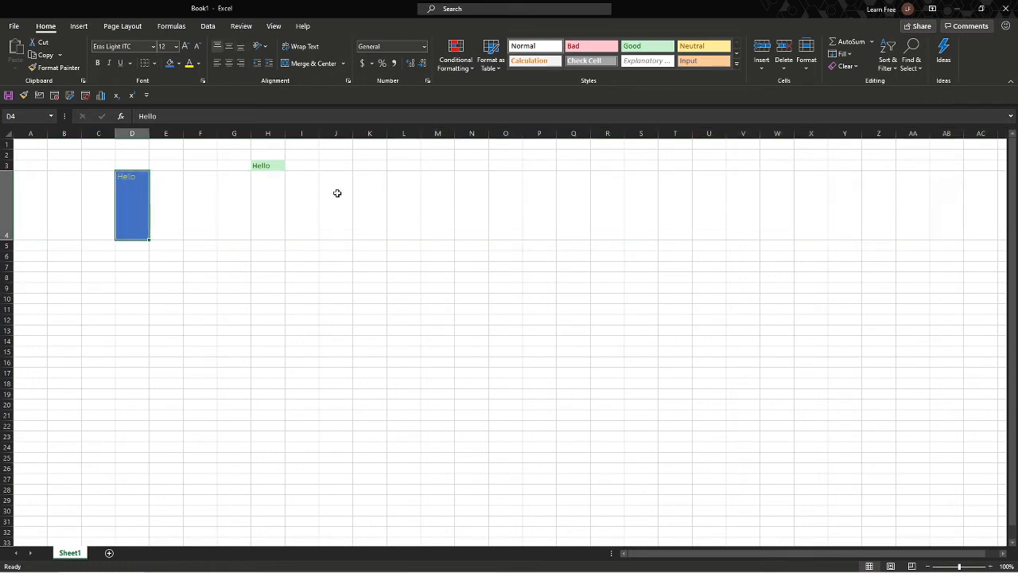
click(241, 46)
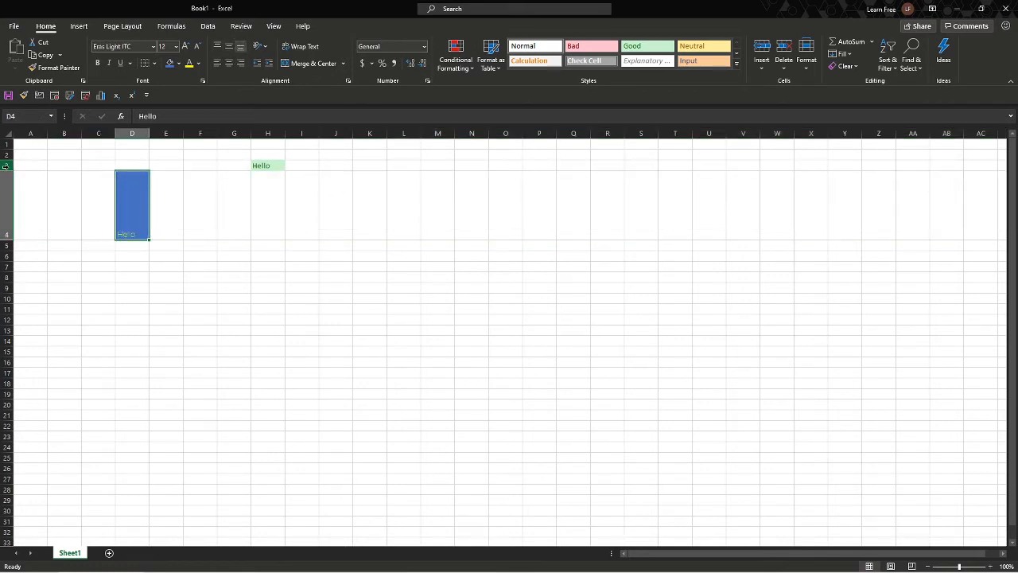
- Increase the height of row 3 to about four times its default and select cell H3
click(5, 165)
drag(10, 170, 11, 202)
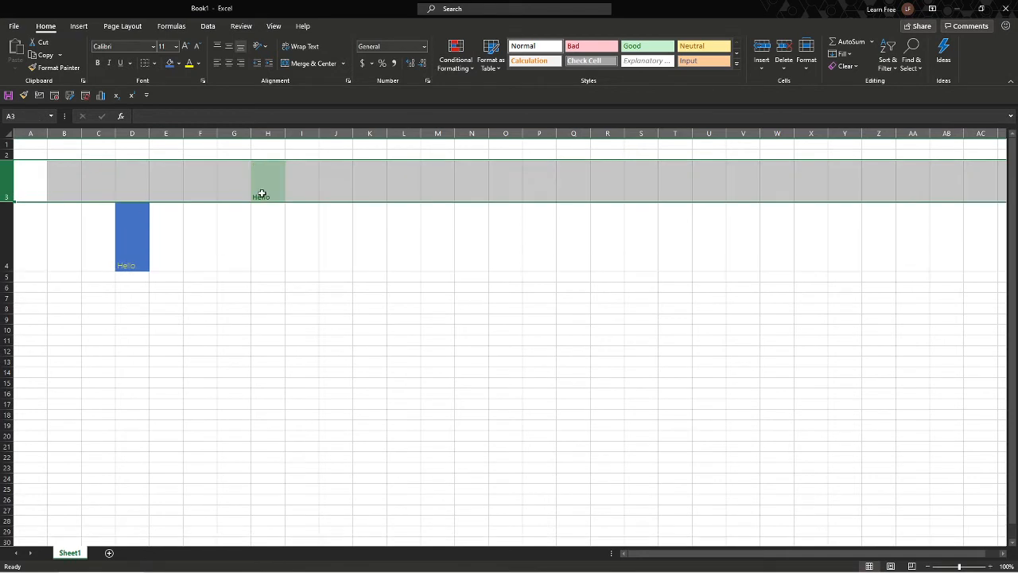
click(262, 191)
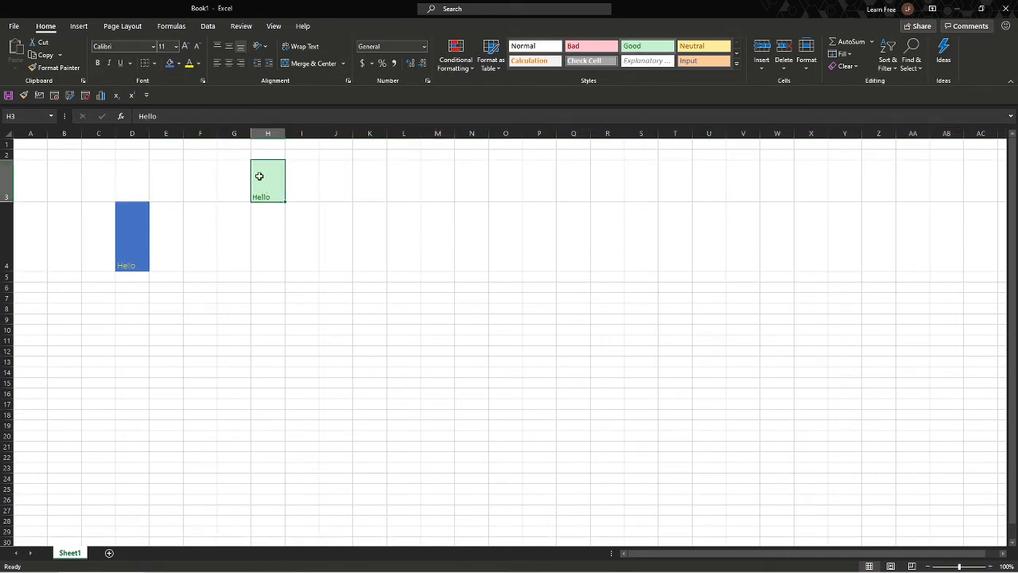
- Try several alignments on the text in cell D4, ending with it centered horizontally and middle-aligned vertically
click(140, 235)
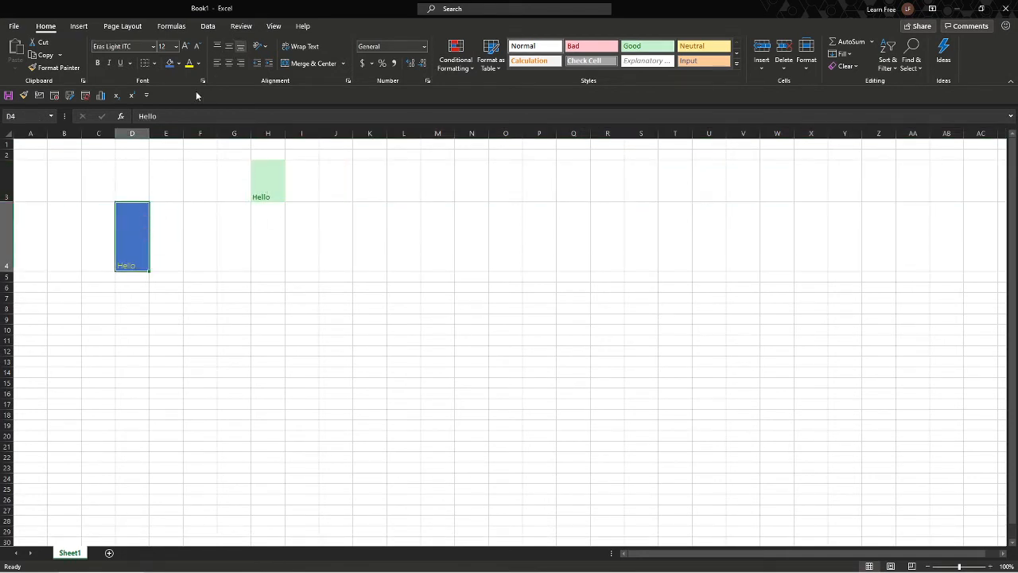
click(230, 48)
click(218, 47)
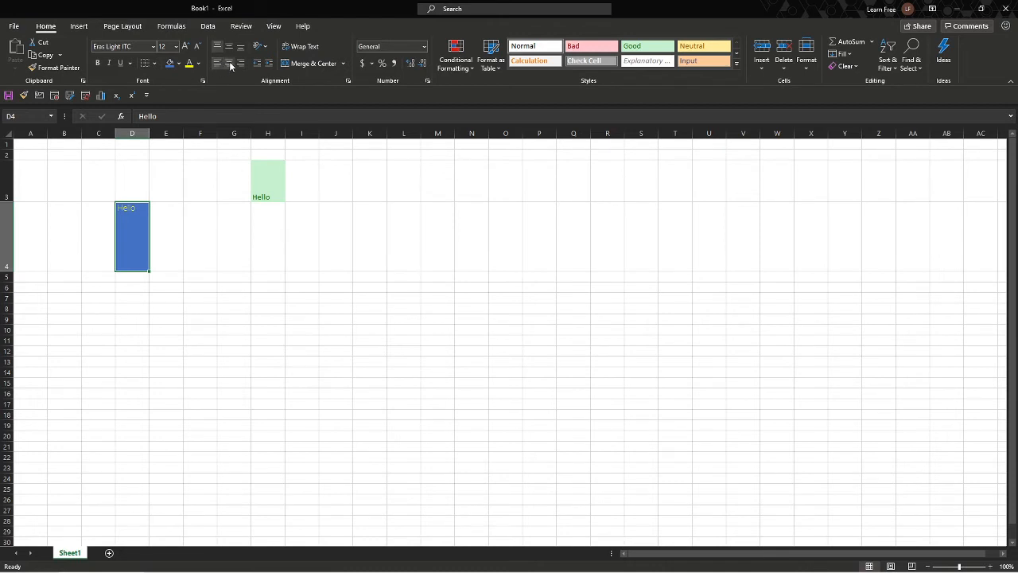
click(230, 66)
click(242, 65)
click(230, 64)
click(228, 50)
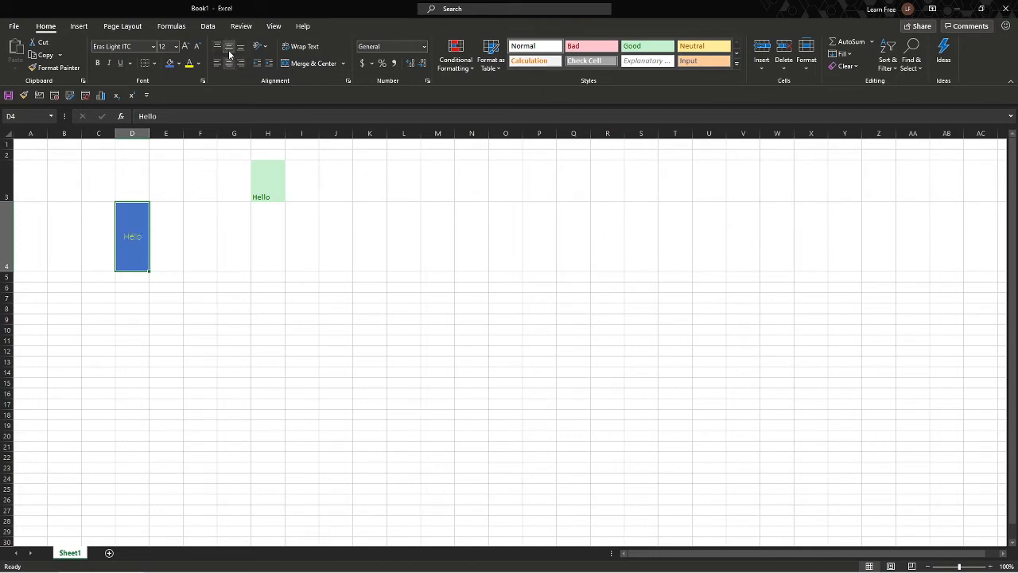
- Increase and decrease the indent of the text in cell D4, ending with a left indent of 1
click(267, 68)
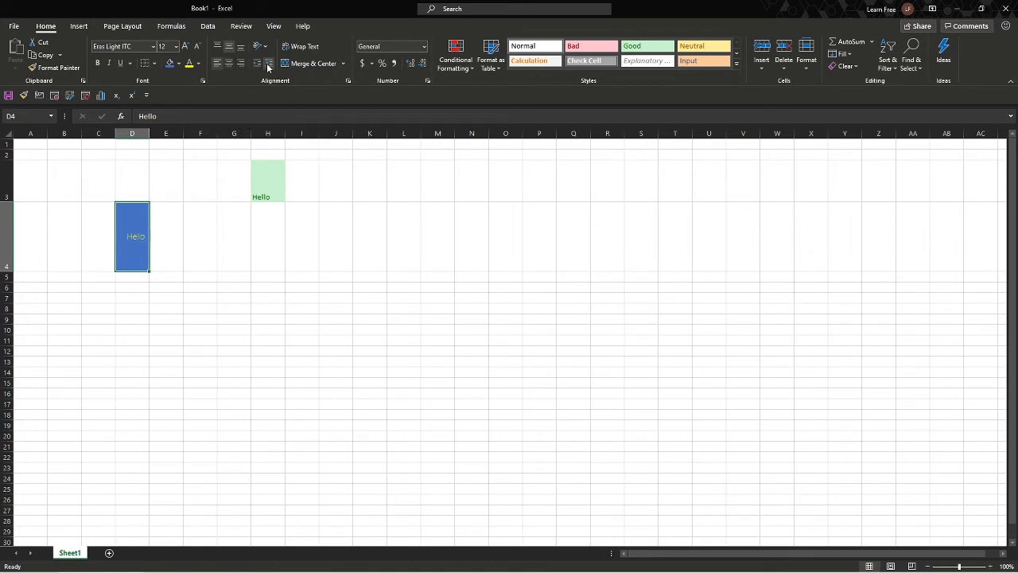
click(262, 66)
click(262, 65)
click(270, 67)
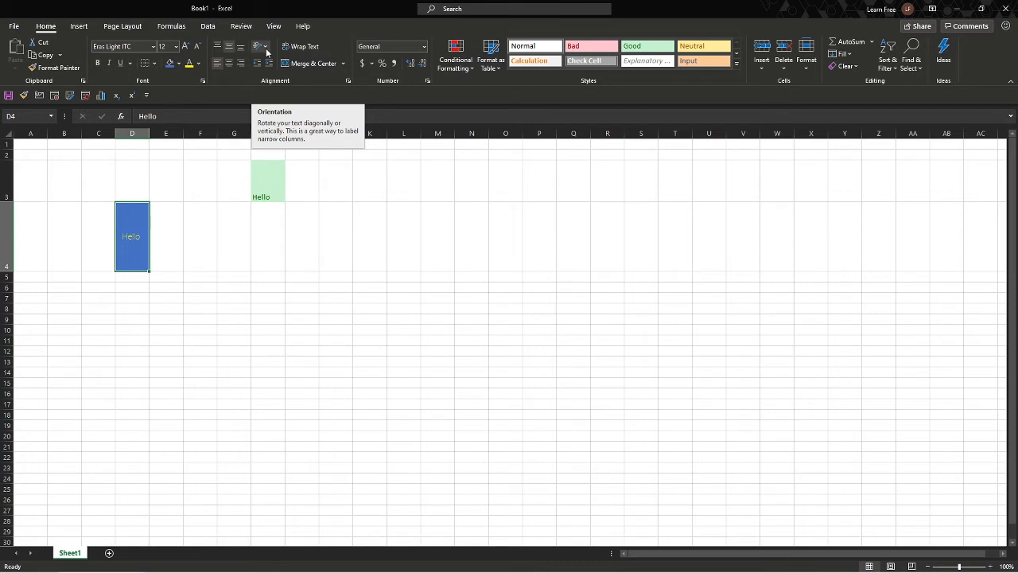
- Rotate the text in cell D4 to an orientation of 45 degrees through the cell alignment settings
click(267, 52)
click(277, 135)
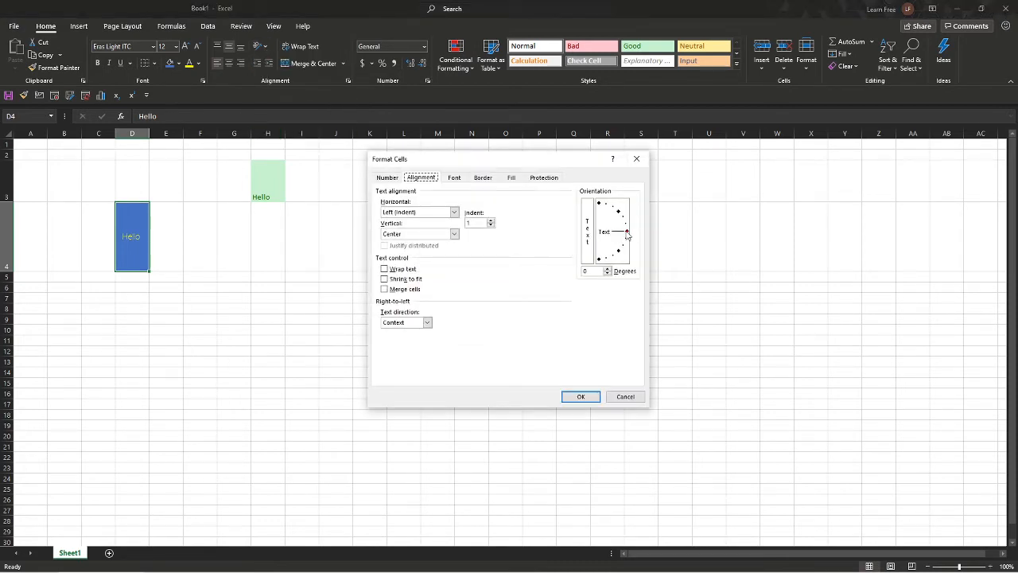
drag(627, 233, 620, 213)
click(580, 396)
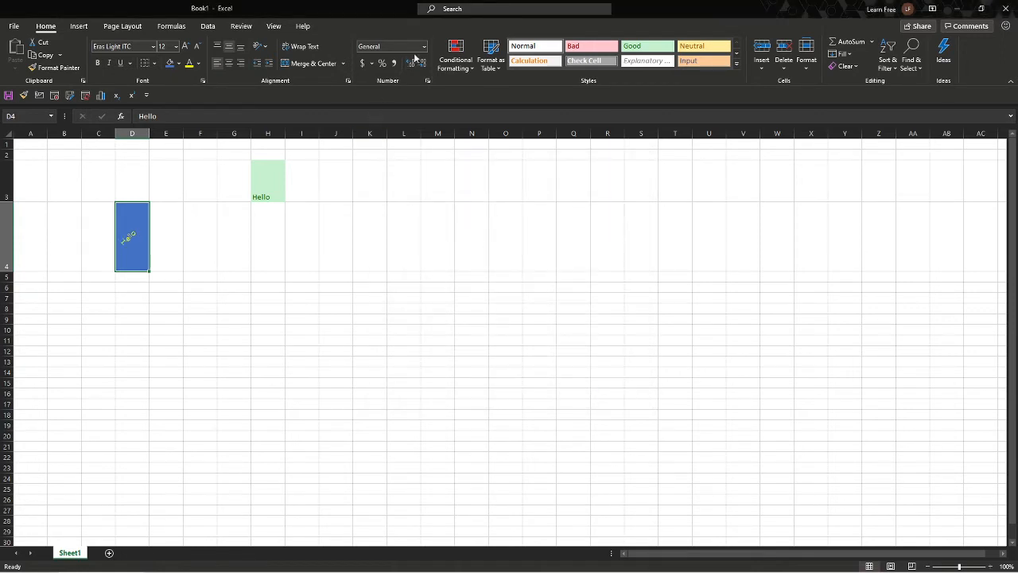
- Try slanting the text in cell D4 diagonally downward in the cell alignment settings, and undo the orientation changes
click(261, 46)
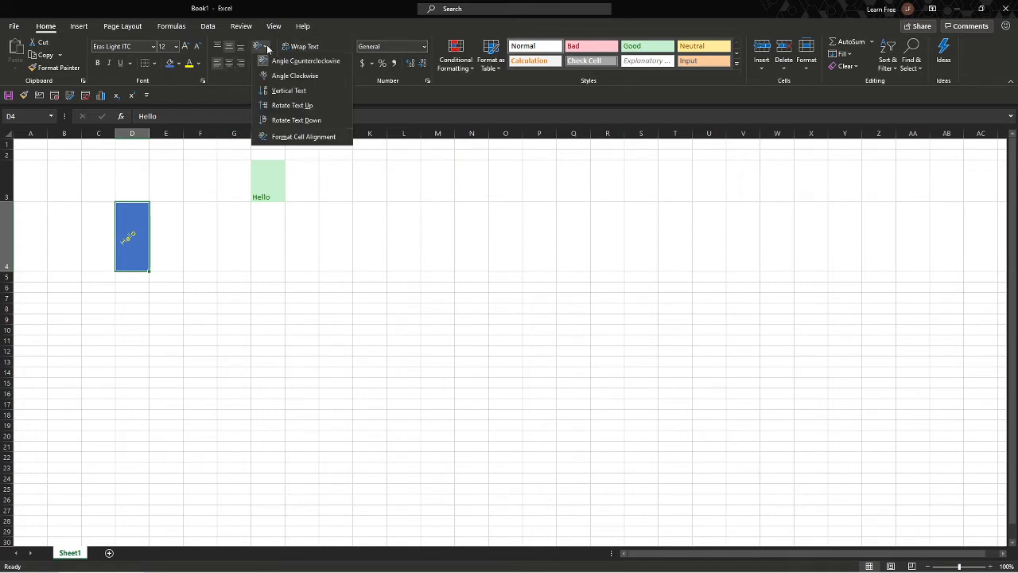
click(330, 138)
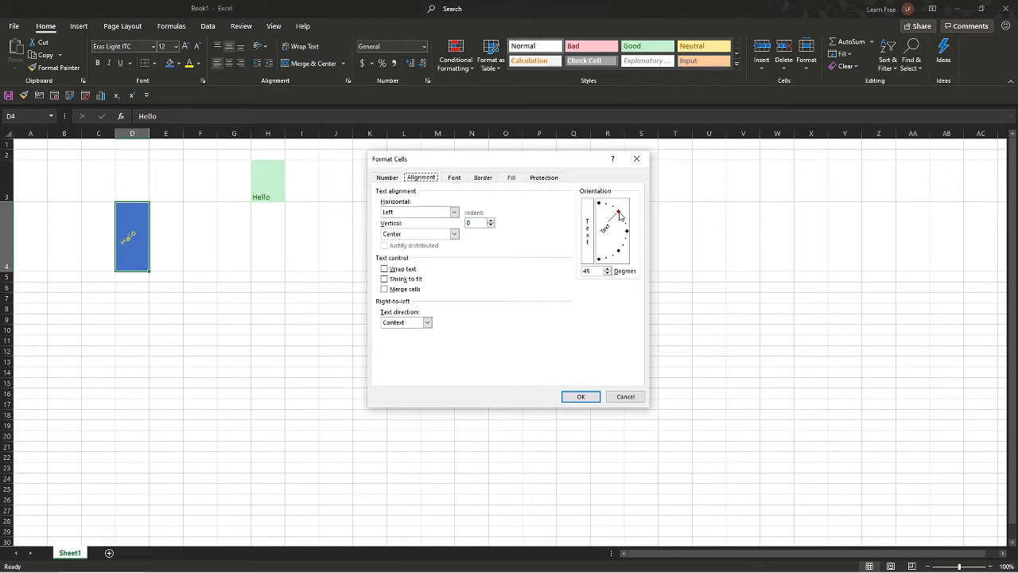
drag(621, 215, 624, 258)
click(584, 396)
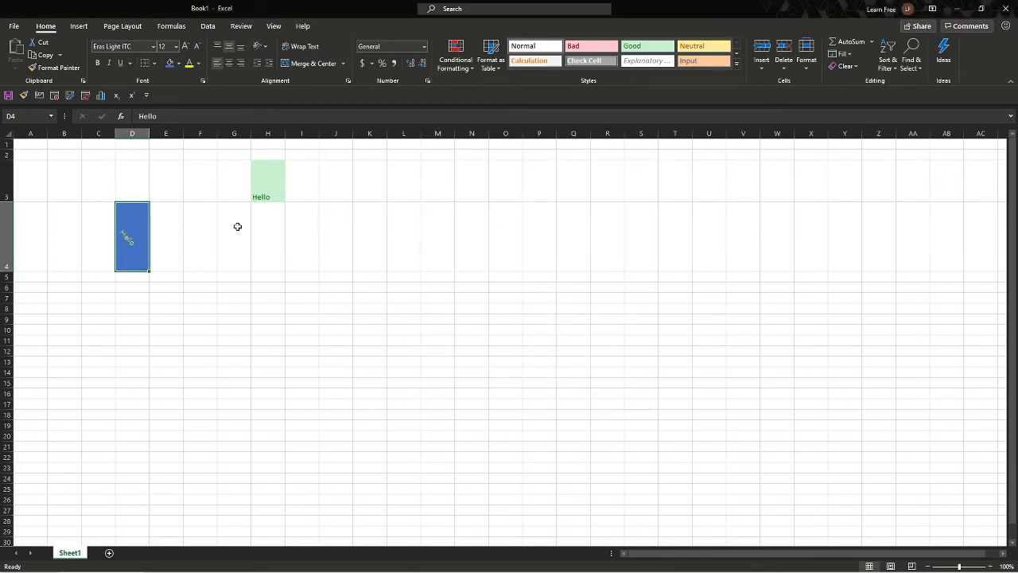
key(ctrl+z)
- Enter the numbers 1 through 5 down cells D6 to D10
drag(136, 223, 173, 226)
drag(147, 286, 148, 333)
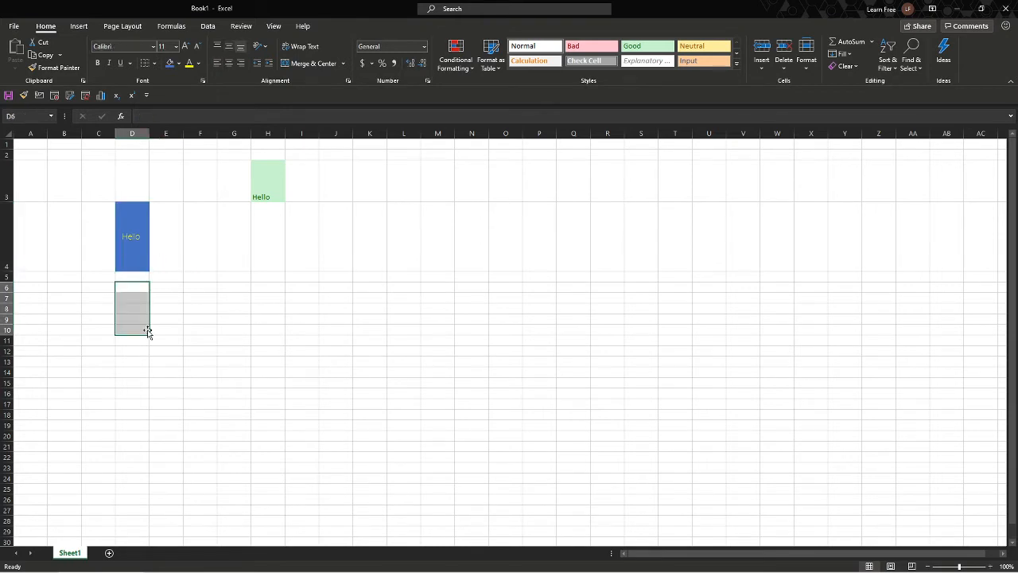
text(1)
key(Return)
text(2)
key(Return)
text(3)
key(Return)
text(4)
key(Return)
text(5)
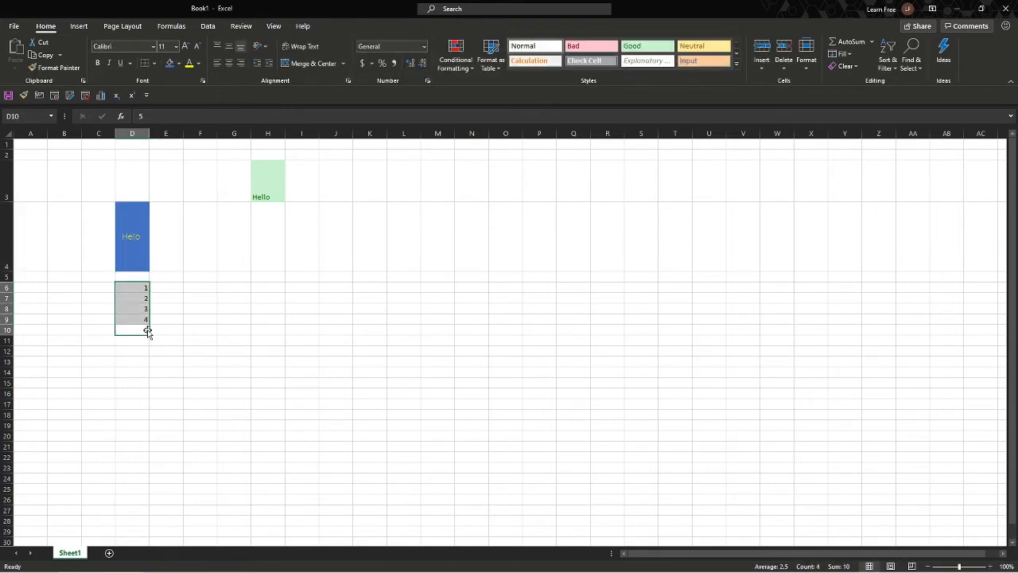
key(Return)
- Enter the letters a through e down cells E6 to E10, beside the numbers
key(Up)
key(Right)
key(Down)
text(a)
key(Return)
text(b)
key(Return)
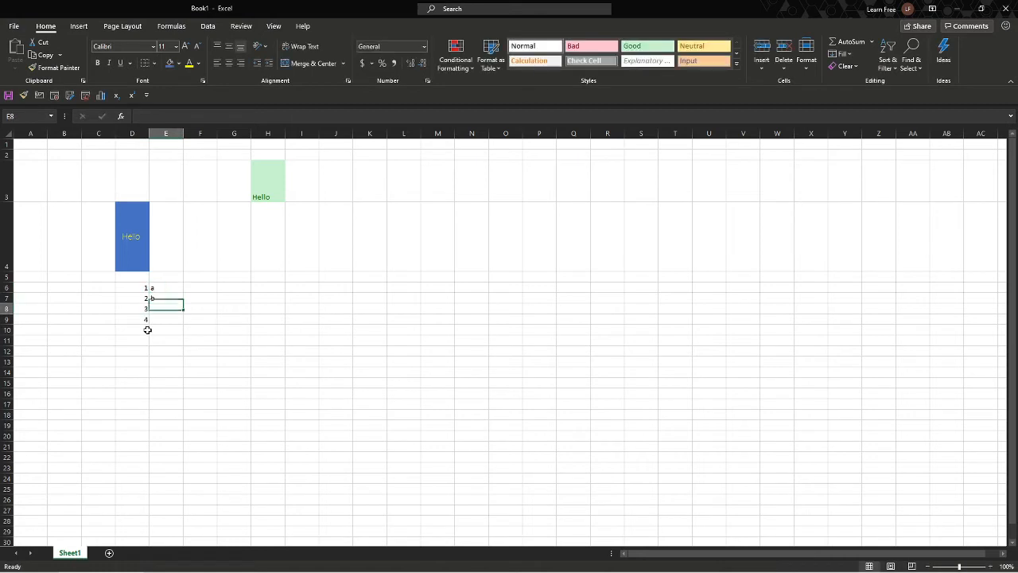
text(c)
key(Return)
text(d)
key(Return)
text(e)
key(Return)
- Merge and center cells D4 and E4
key(Up)
key(Up)
key(Up)
key(Up)
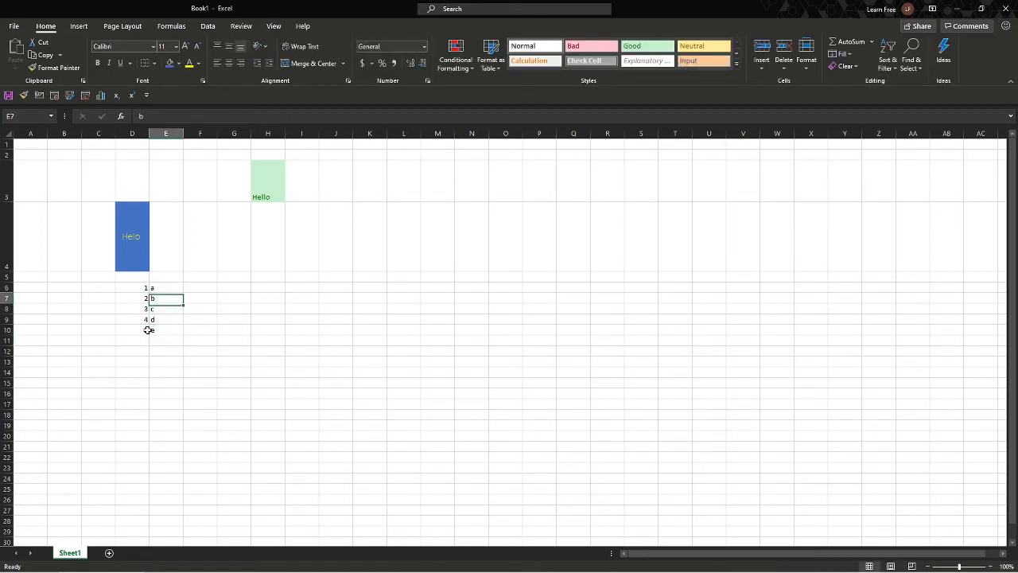
key(Up)
key(Up)
key(Left)
key(Up)
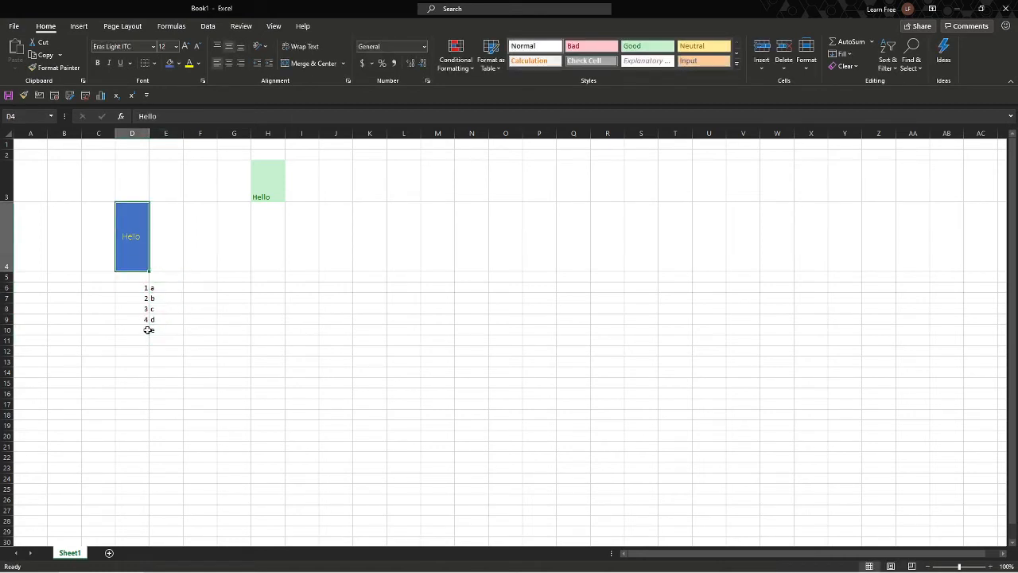
drag(143, 252, 154, 257)
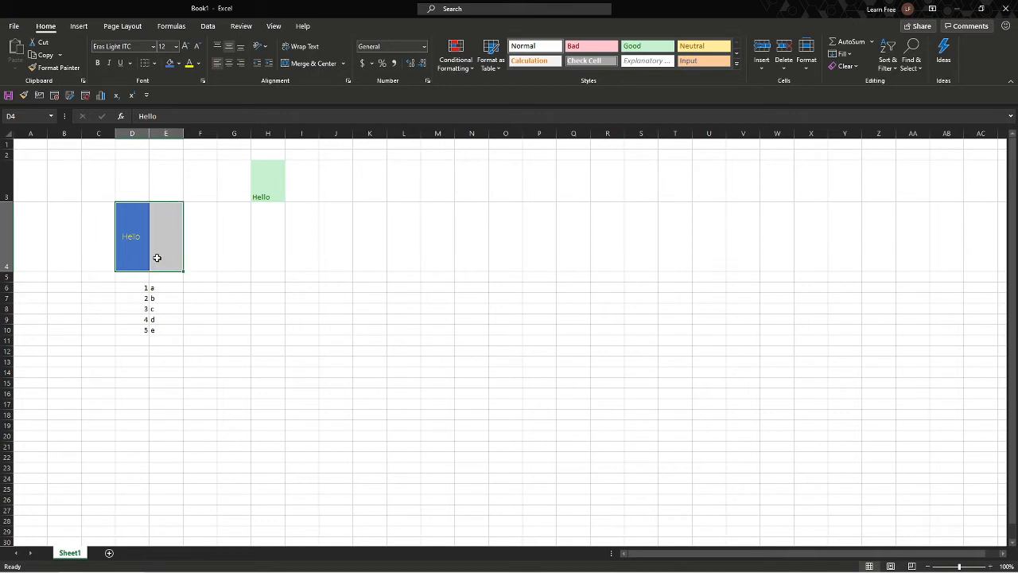
click(313, 63)
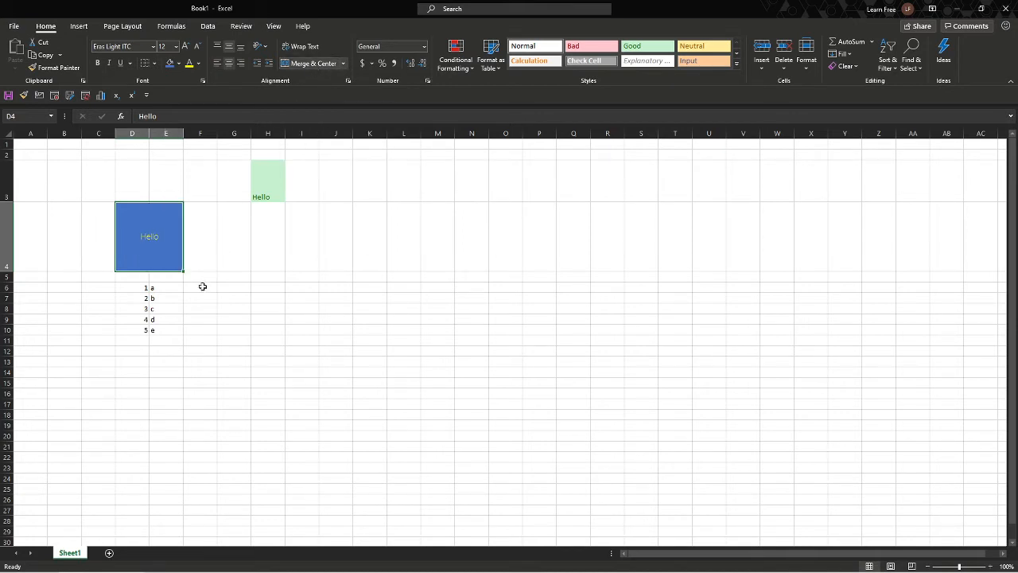
- Extend the text in merged cell D4 to "Hello, how are you today?" and wrap it within the cell
key(F2)
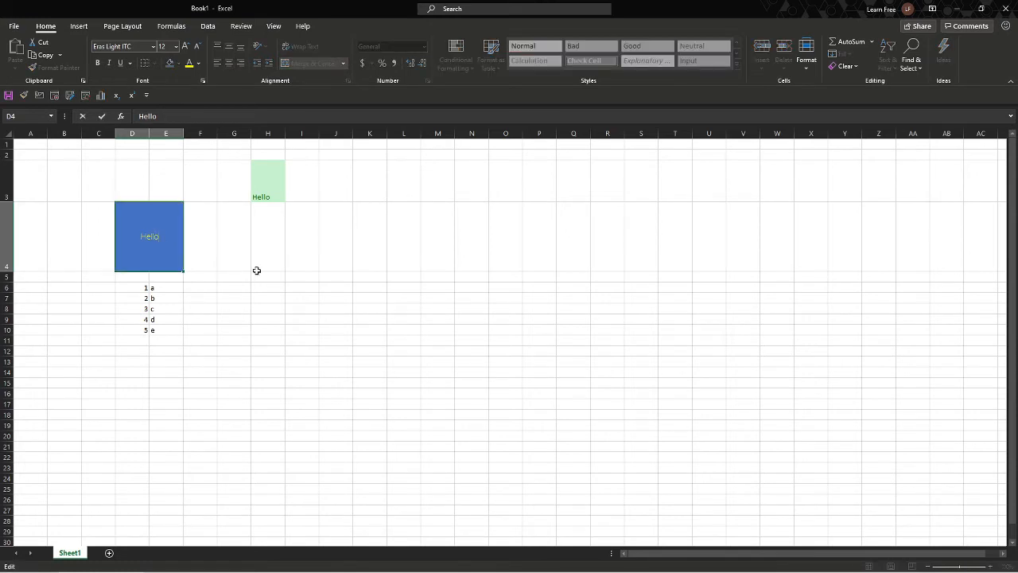
text(, how are you today?)
key(Return)
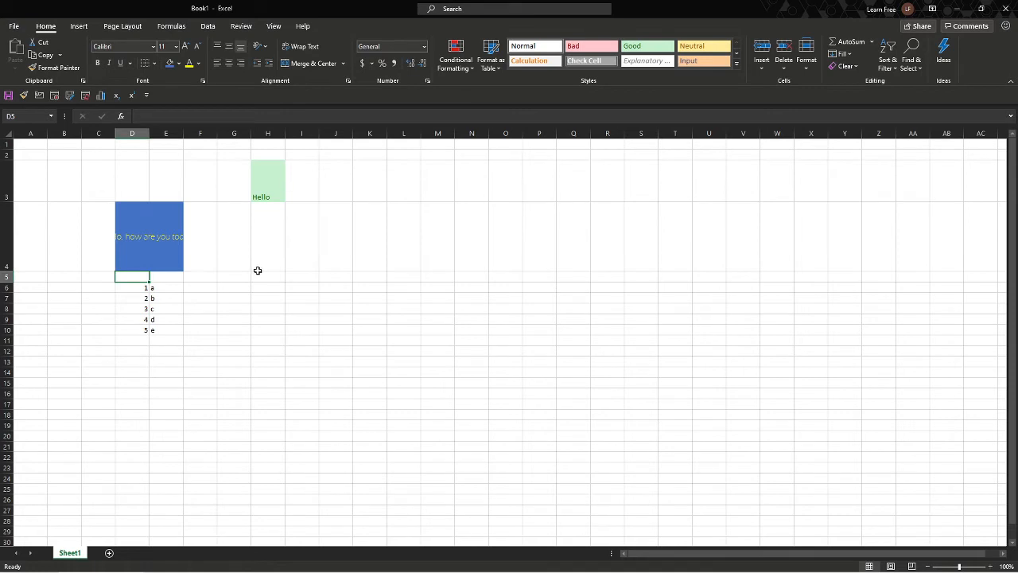
key(Up)
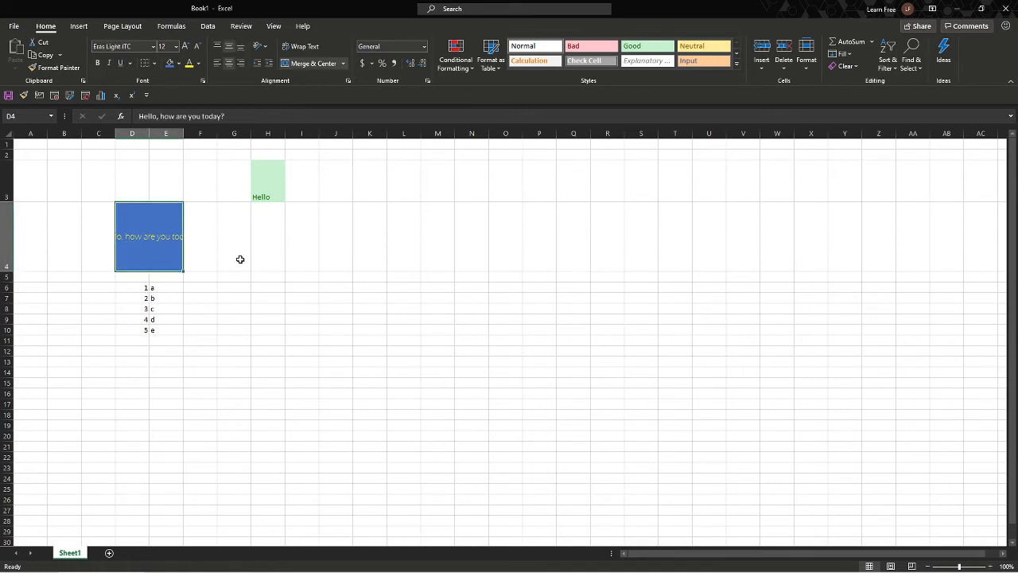
click(303, 49)
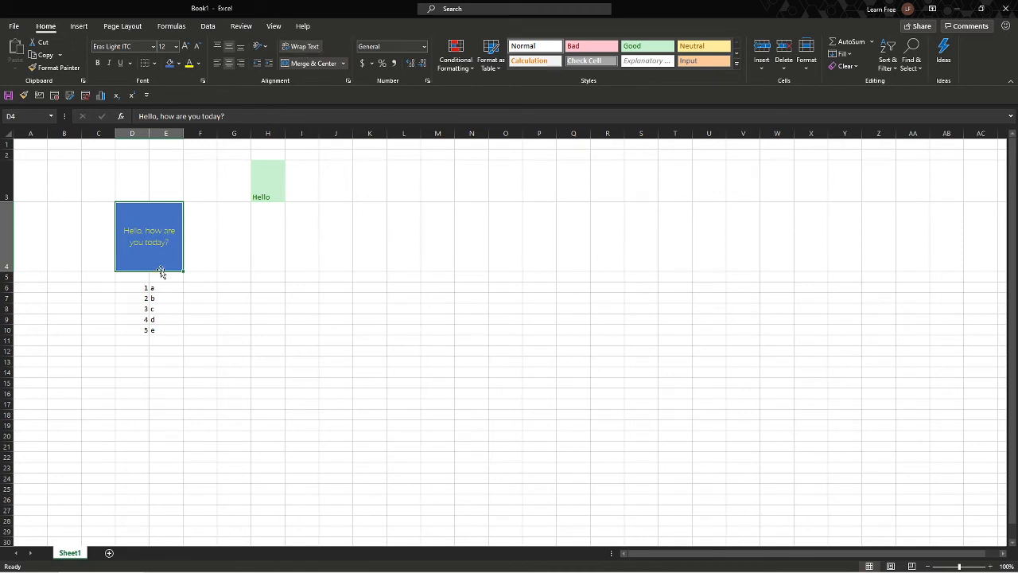
- Apply the Number, Currency and finally Accounting format to the numbers in D6:D10
drag(136, 288, 128, 331)
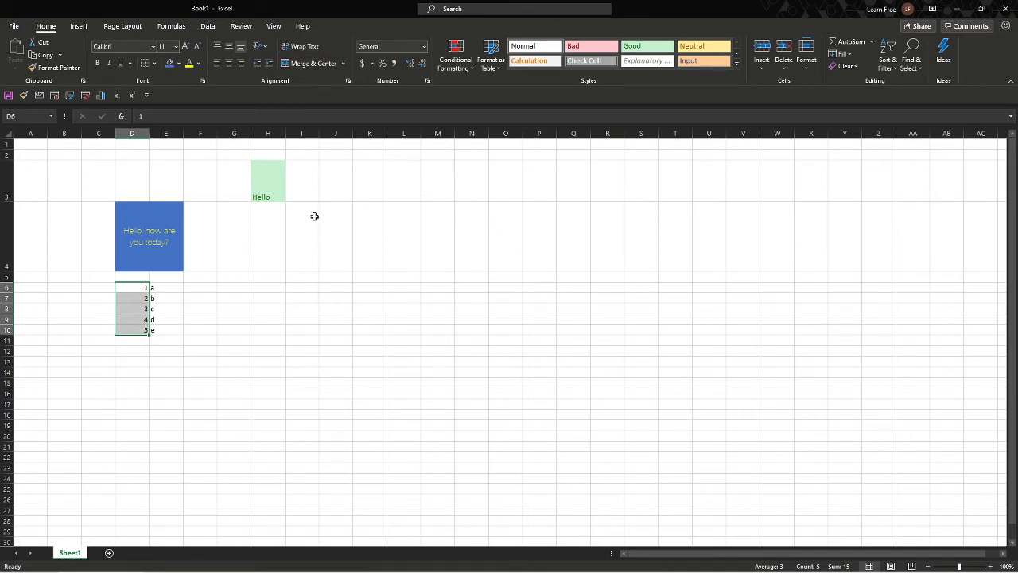
click(423, 49)
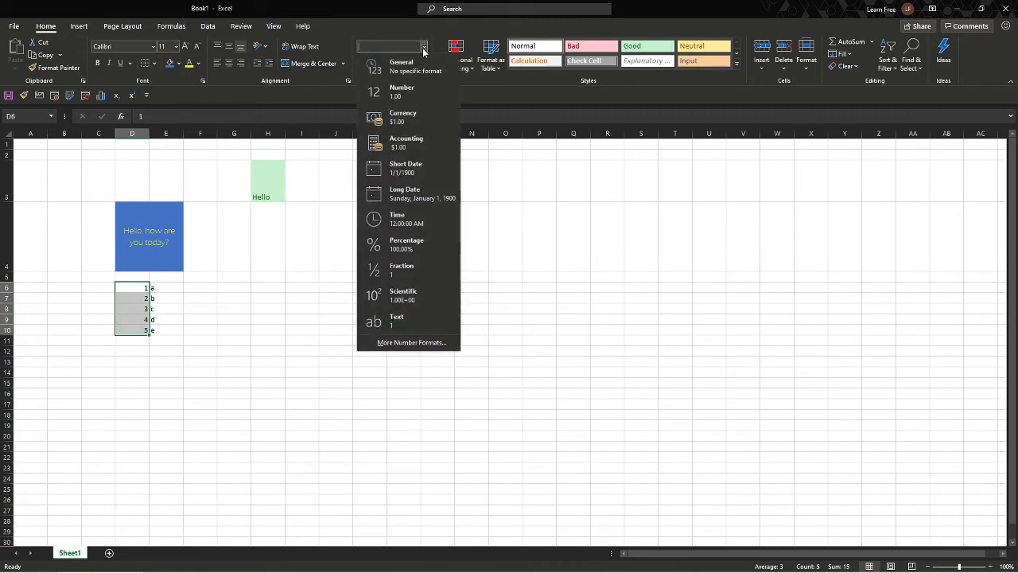
click(420, 93)
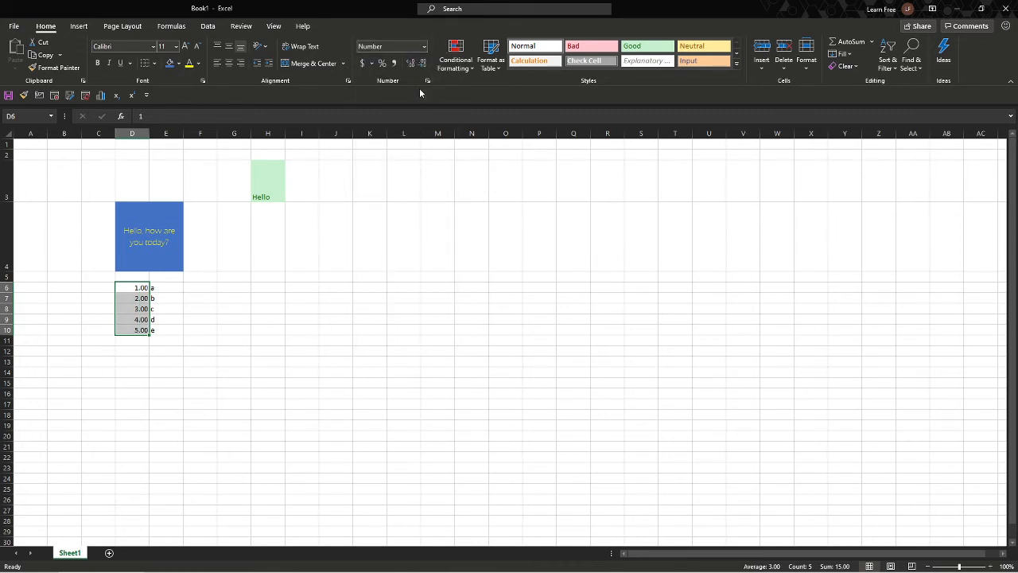
click(426, 47)
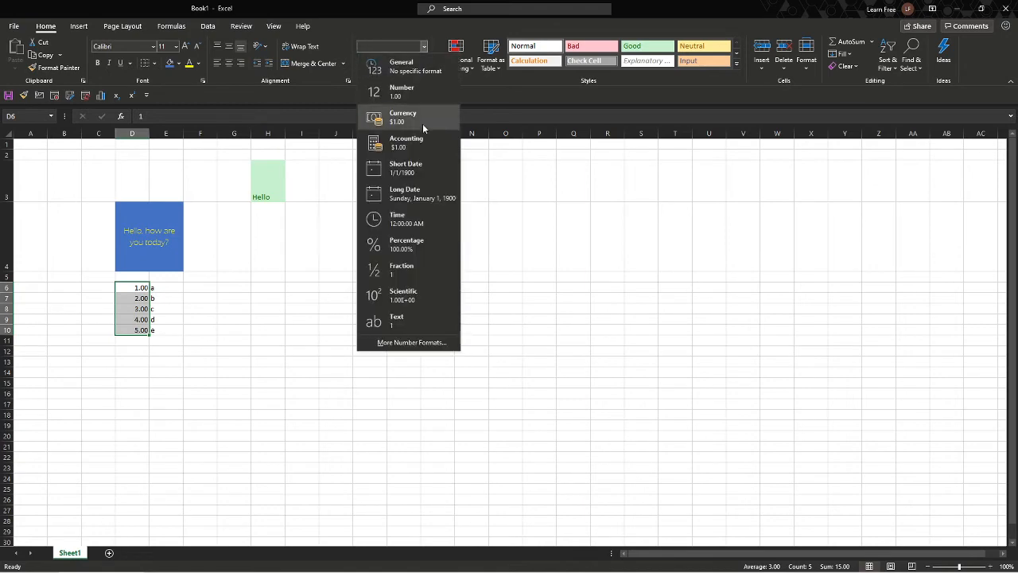
click(423, 129)
click(425, 47)
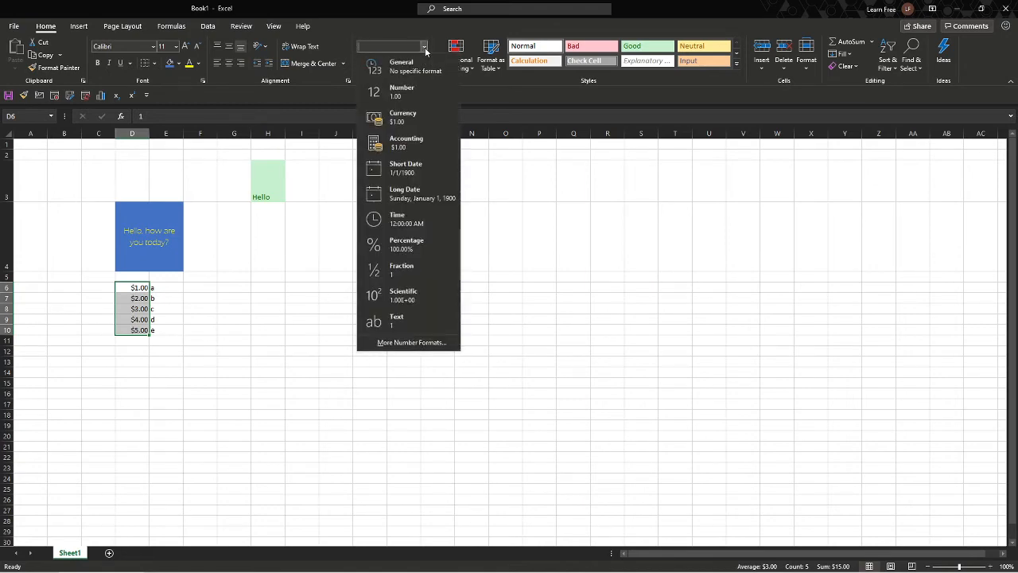
click(413, 144)
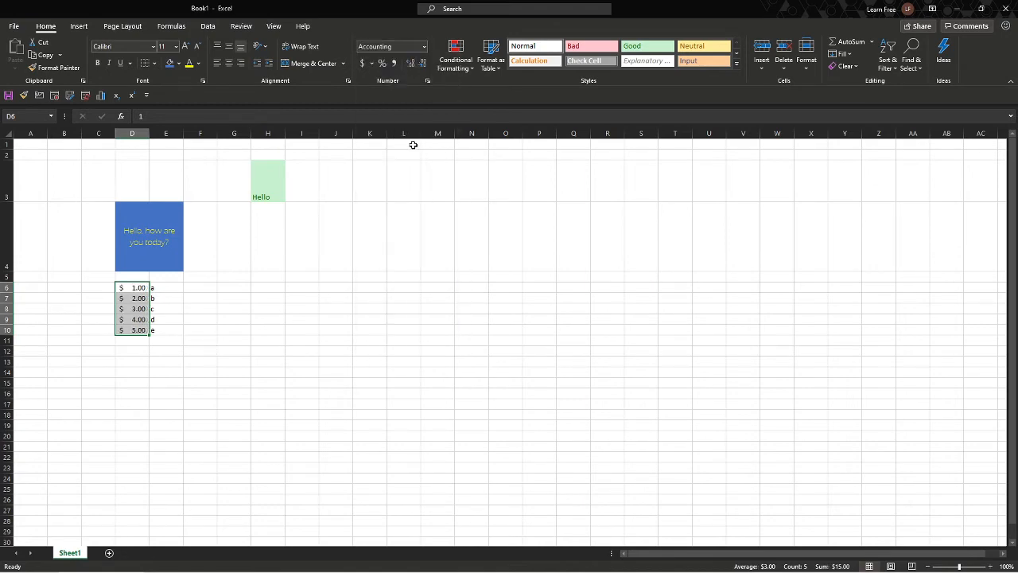
- Decrease and increase the decimal places of the accounting values in D6:D10, ending with two decimals
click(422, 63)
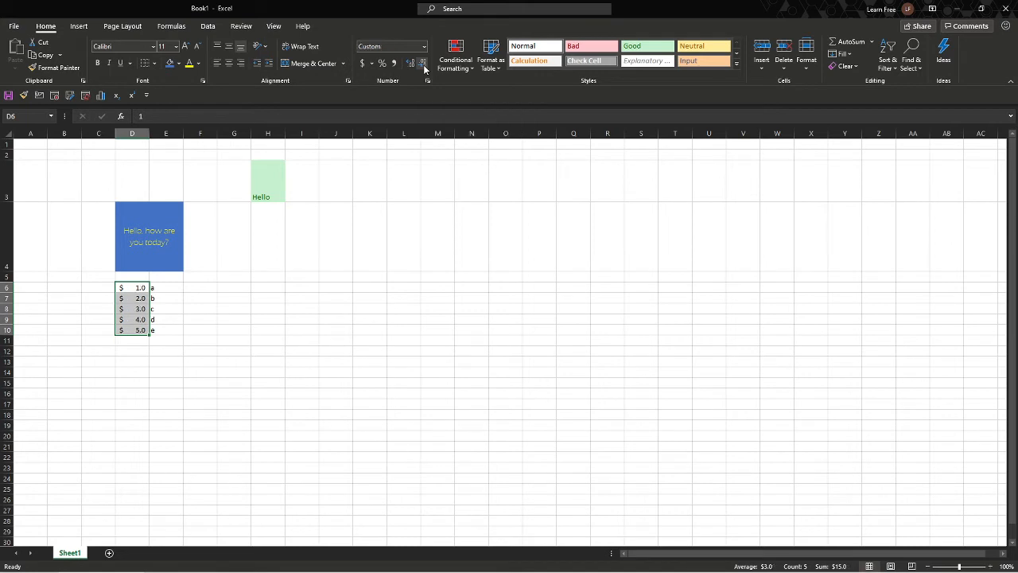
click(424, 68)
click(413, 66)
click(413, 66)
click(413, 66)
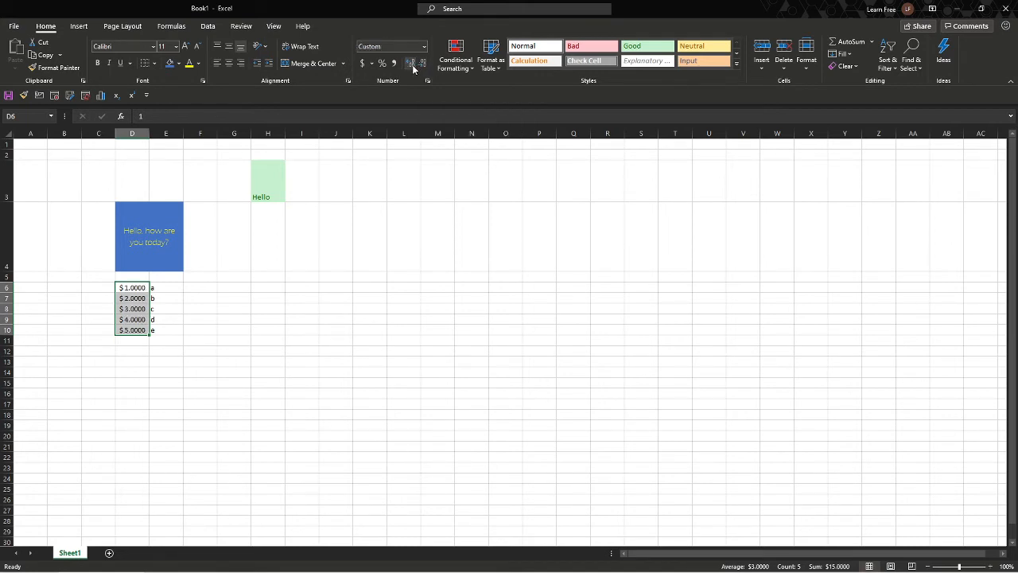
click(415, 66)
click(423, 67)
click(423, 67)
click(423, 67)
click(415, 67)
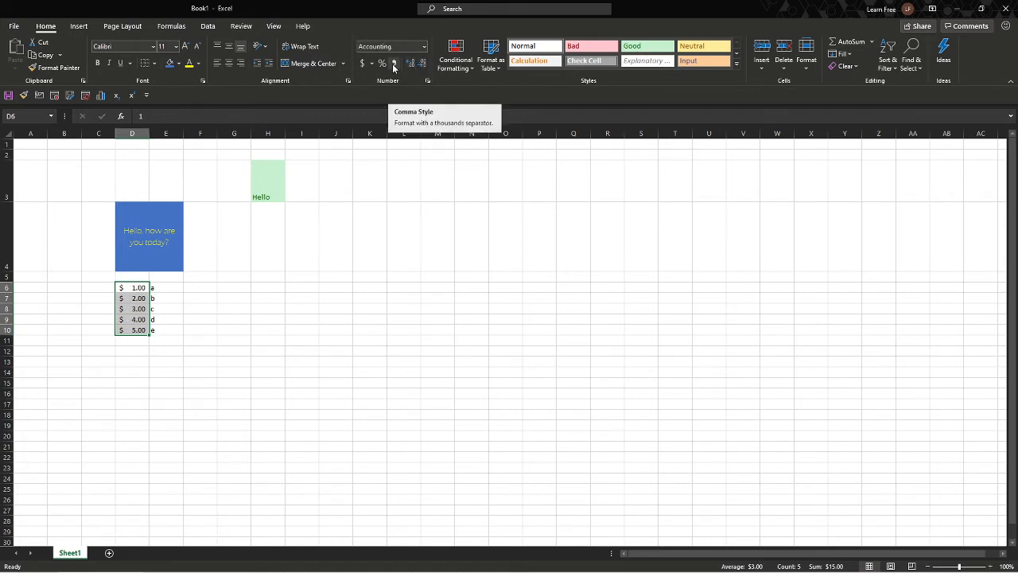
- Apply Comma Style to D6:D10 and vary the number of decimal places, ending with two decimals
click(393, 64)
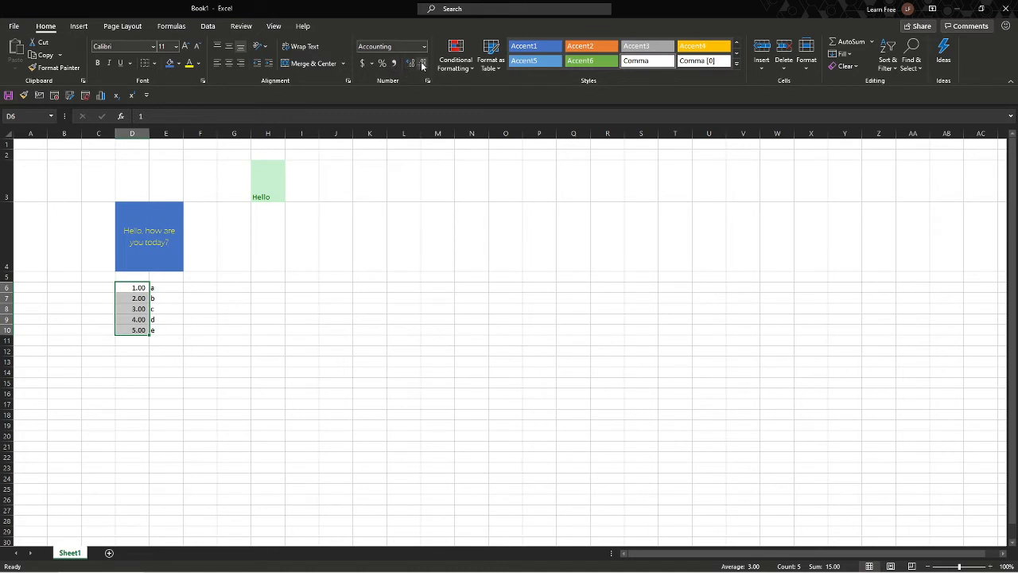
click(410, 65)
click(411, 65)
click(411, 66)
click(411, 65)
click(411, 65)
click(410, 65)
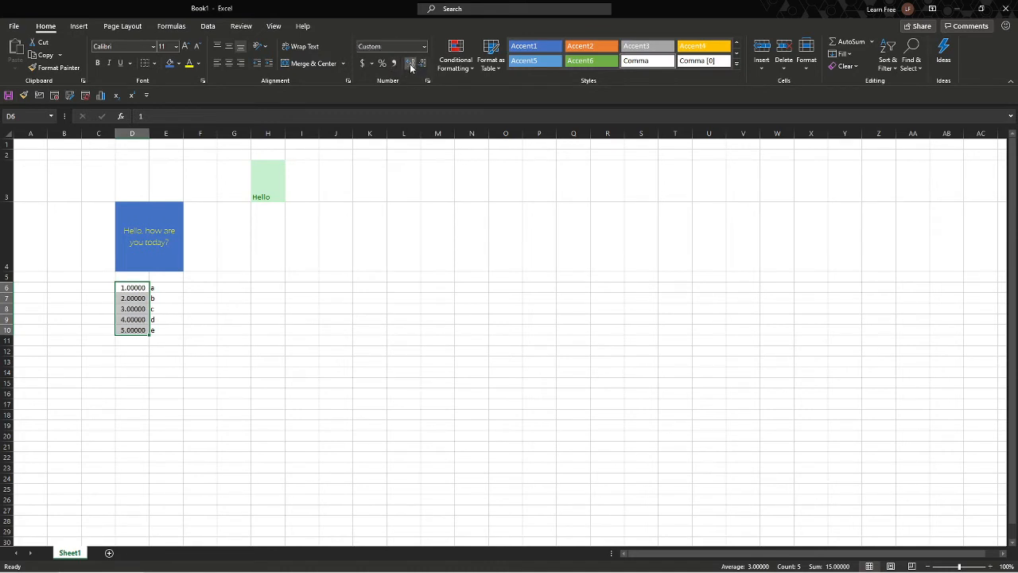
click(411, 65)
click(420, 65)
click(421, 65)
click(421, 66)
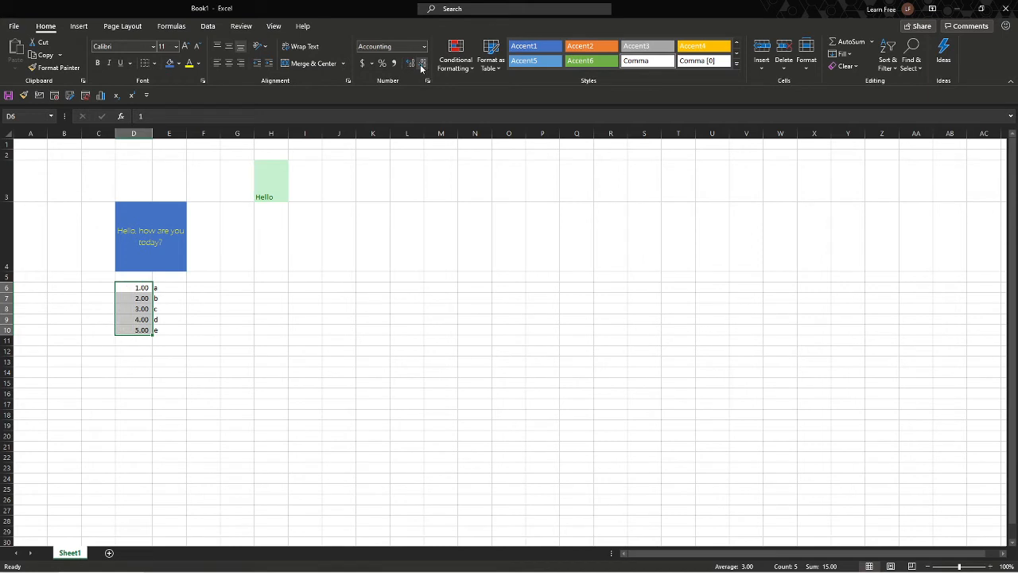
- Replace the value in cell D6 with 1000
click(139, 286)
text(1000)
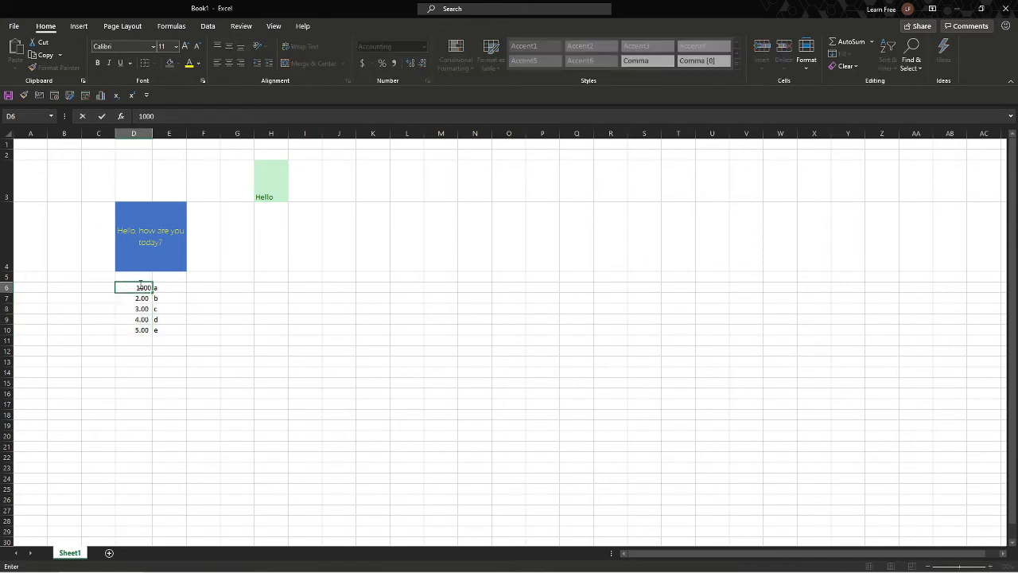
key(Return)
- Format cell D6 as Number, change it to Percent Style, and look over the accounting currency choices without picking one
click(145, 288)
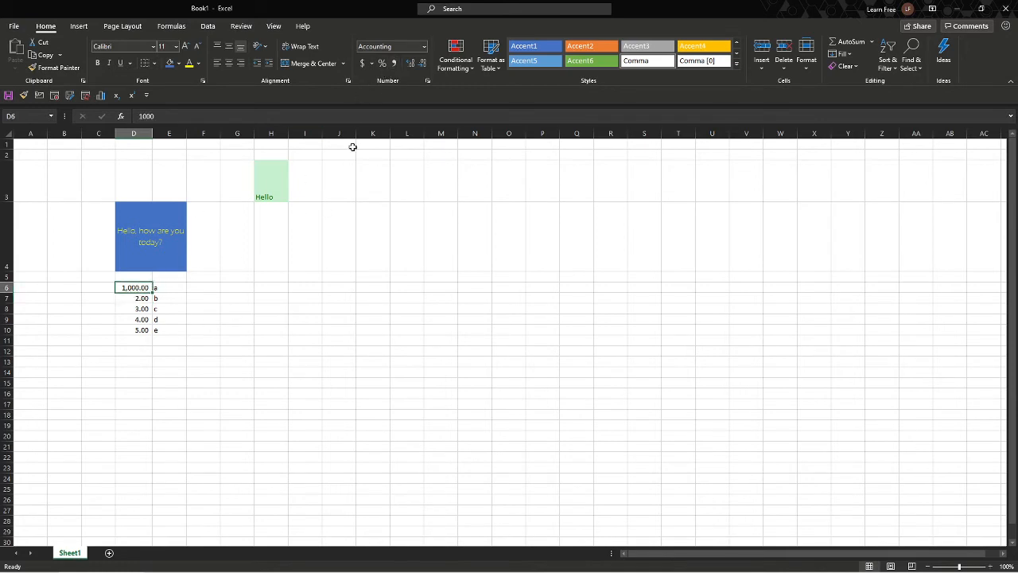
click(424, 47)
click(421, 88)
click(382, 64)
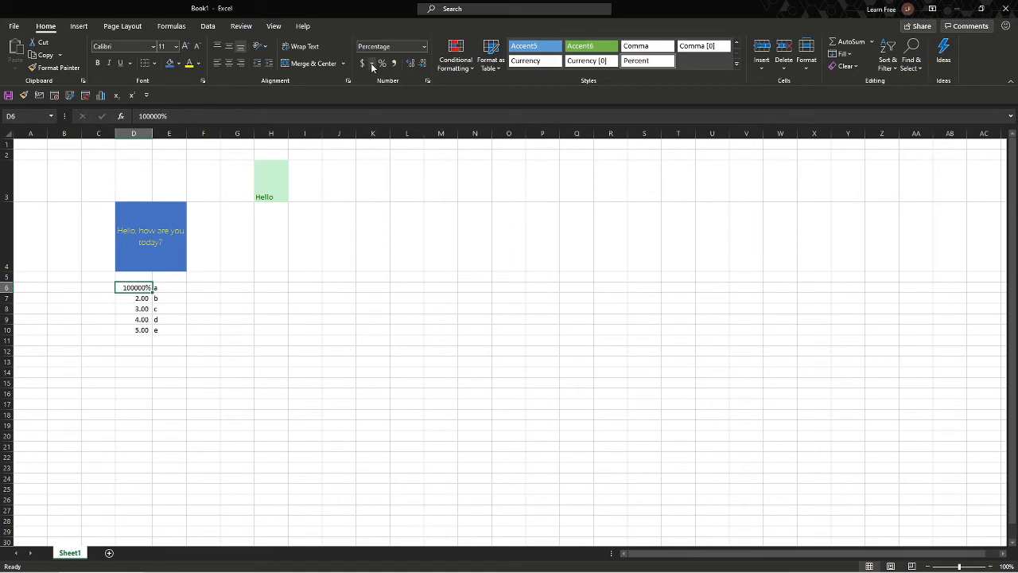
click(370, 63)
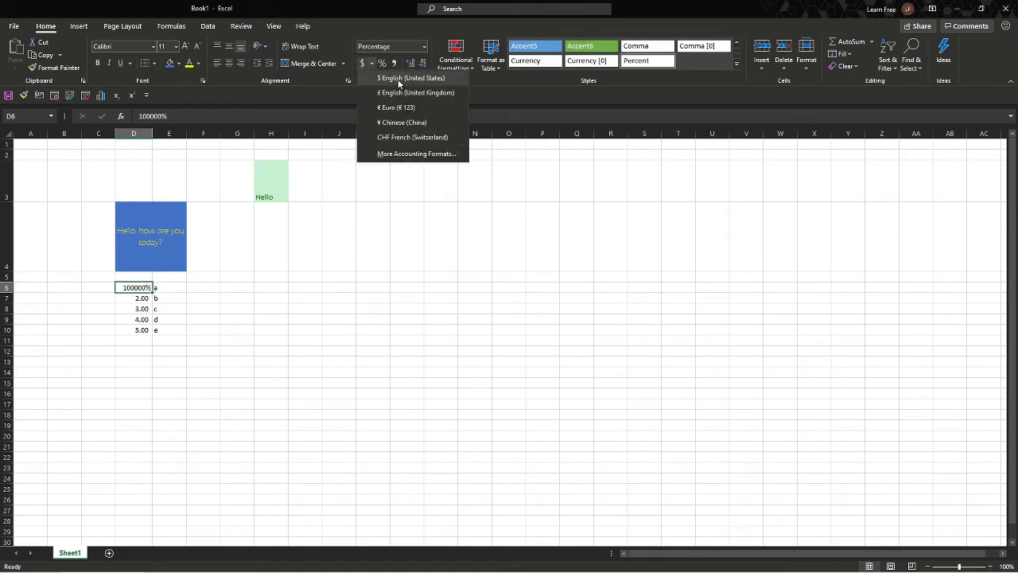
key(Escape)
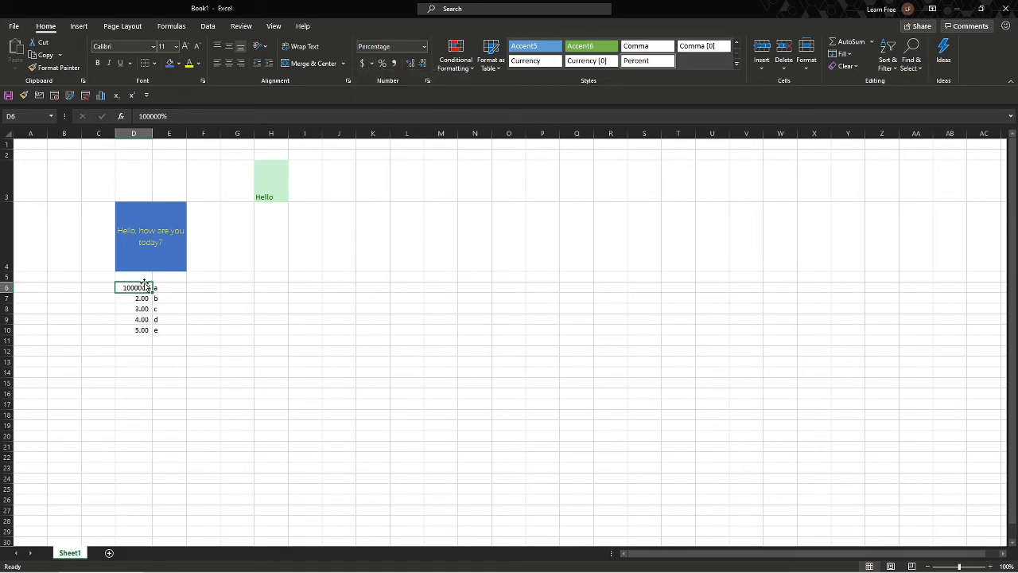
- Format cell D6 as Number and replace its value with 1
click(424, 46)
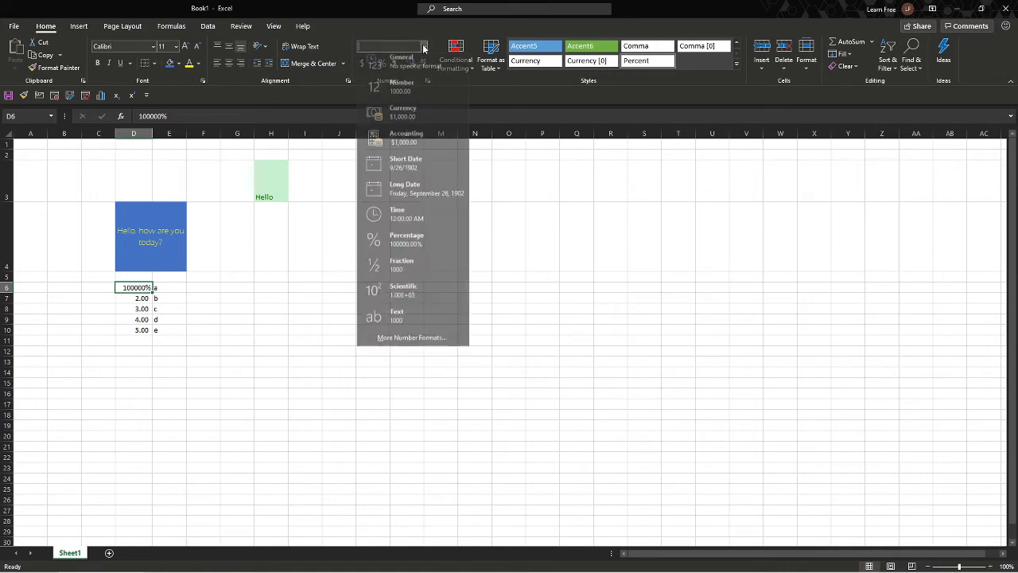
click(407, 85)
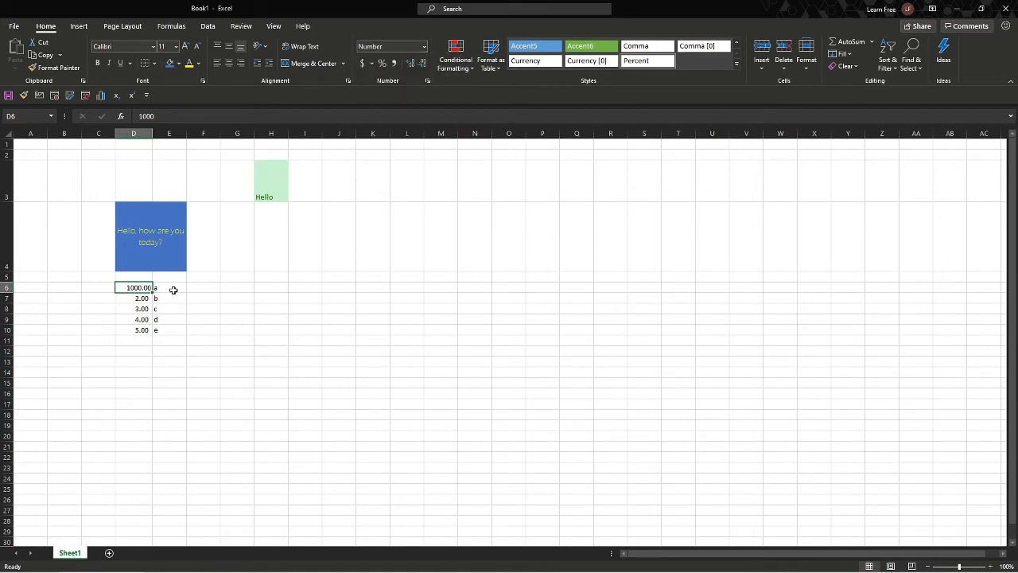
text(1)
key(Return)
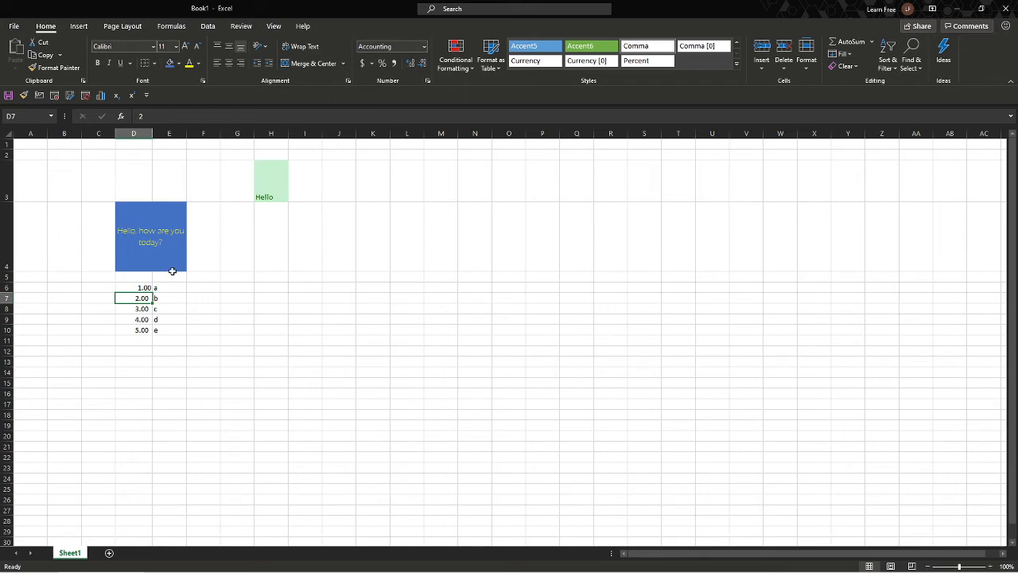
- Copy the formatting of cell D7 onto cell D6 with Format Painter
click(24, 95)
click(148, 291)
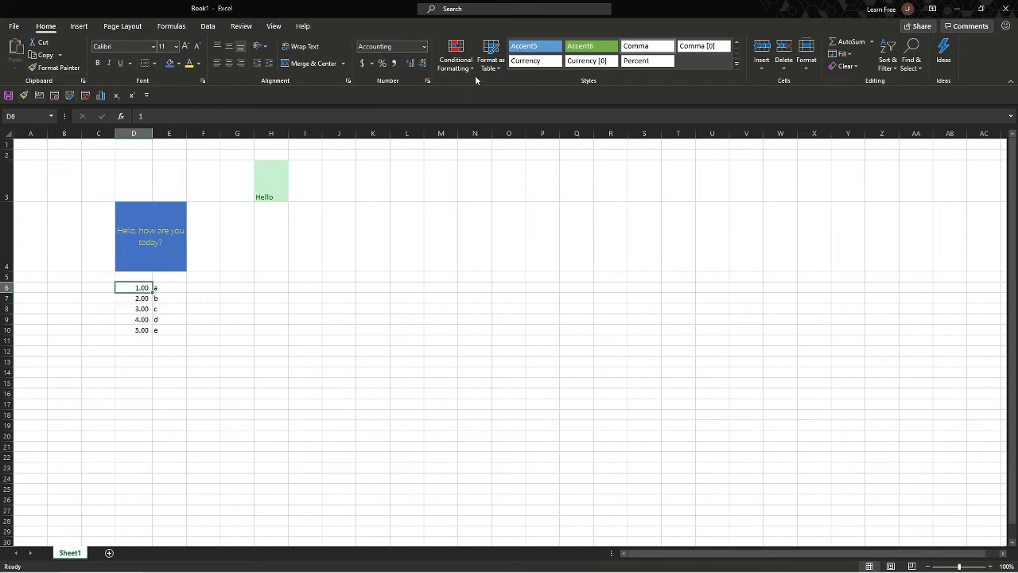
- Try a green theme color fill on the nonadjacent cells D6, D8 and D10, and undo it
ctrl+click(128, 309)
ctrl+click(126, 329)
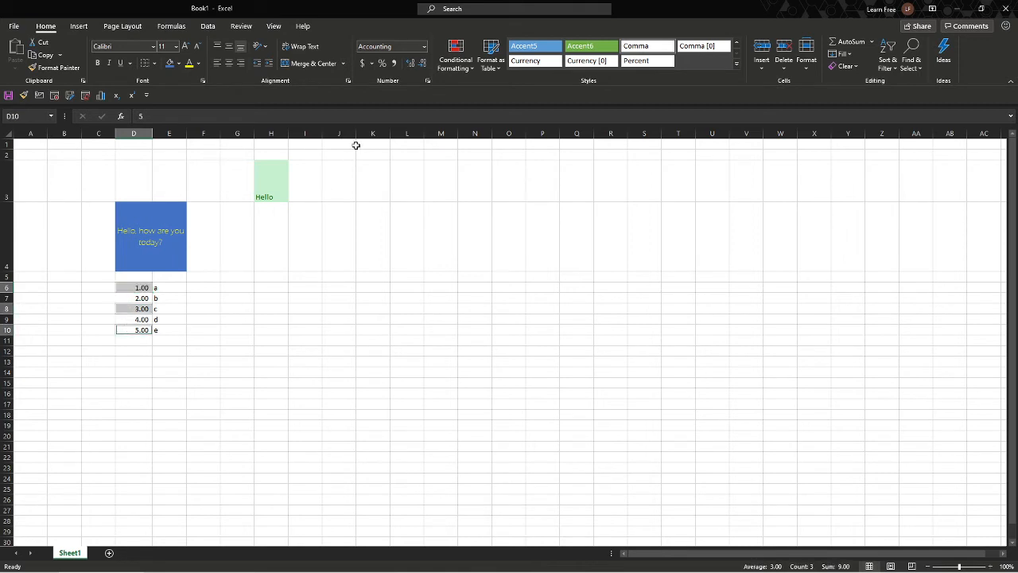
click(179, 64)
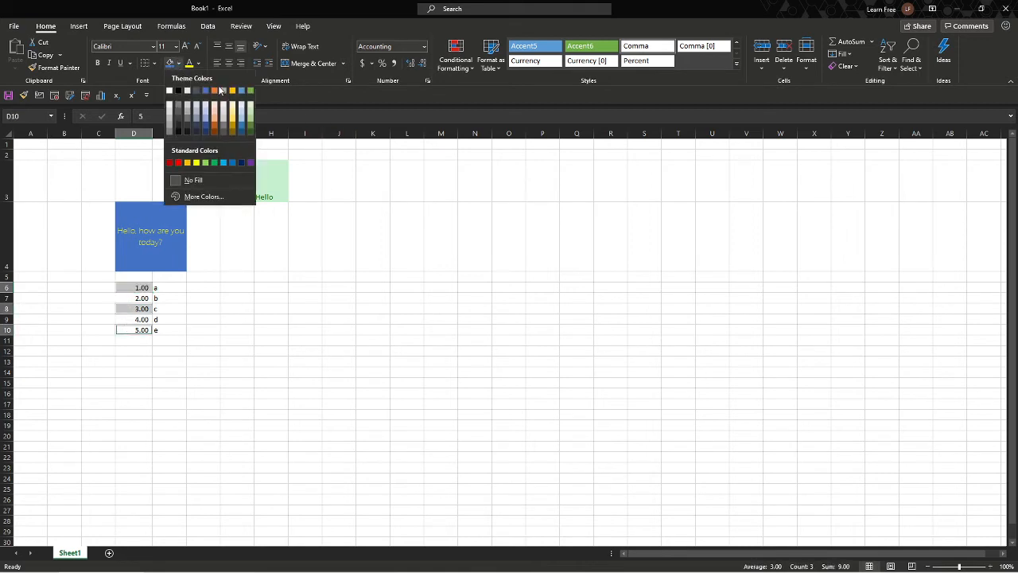
click(250, 92)
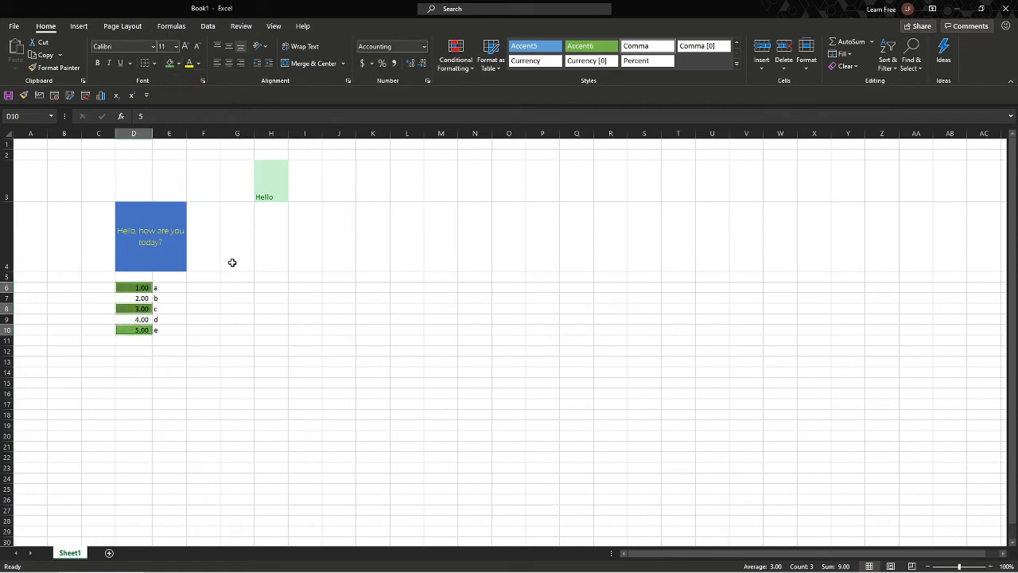
key(ctrl+z)
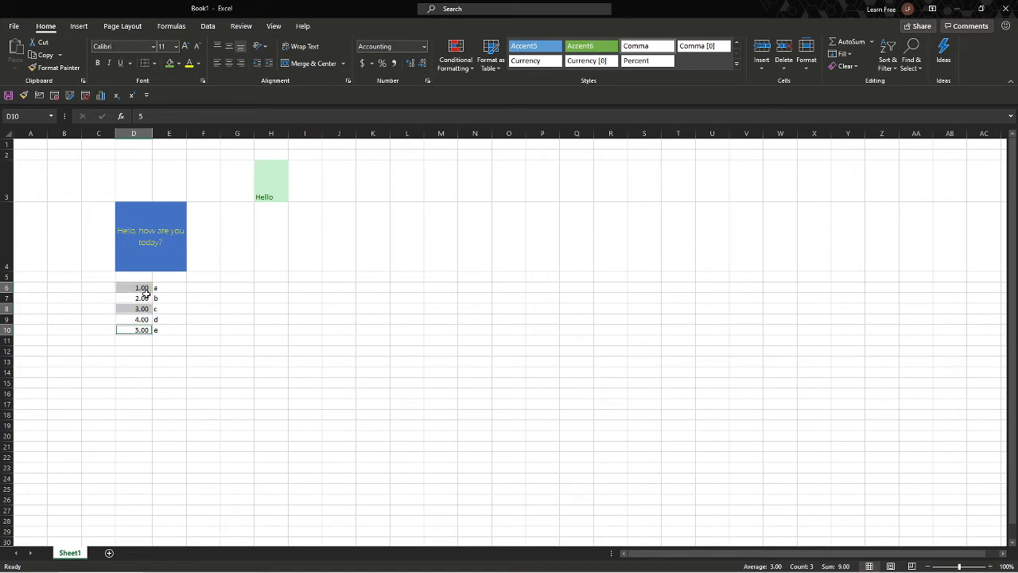
- Extend the number series in D6:D10 down to cell D29, up to 24.00
drag(143, 288, 152, 536)
click(169, 437)
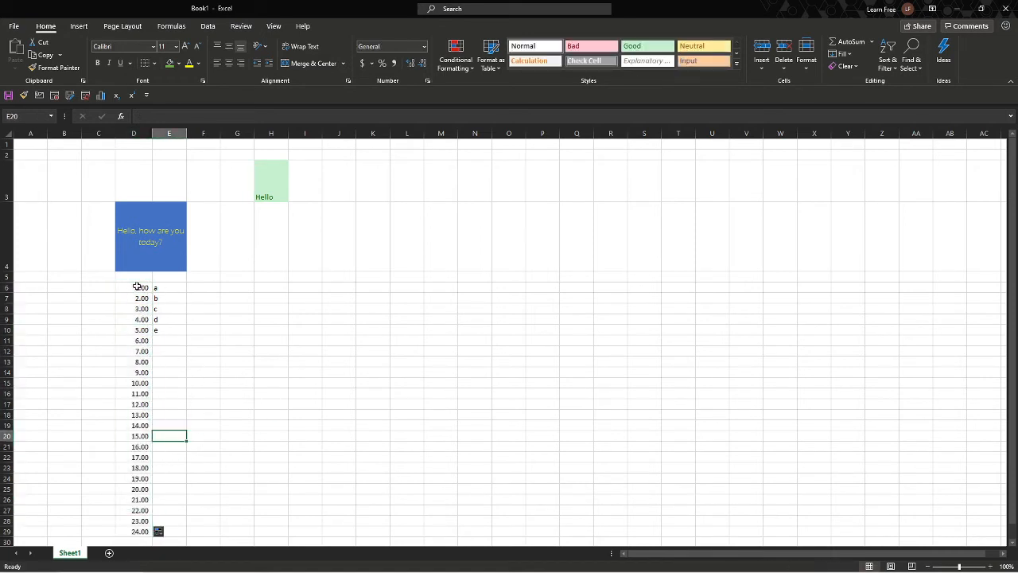
- Set up a Between highlight rule on D6:D29 with the limits 2 and 17
drag(133, 286, 136, 531)
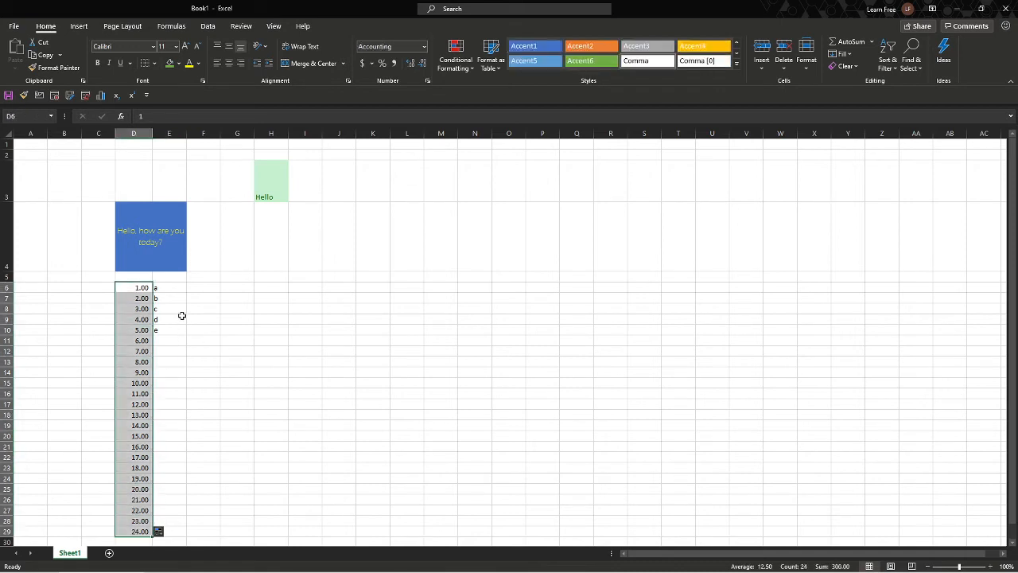
click(463, 65)
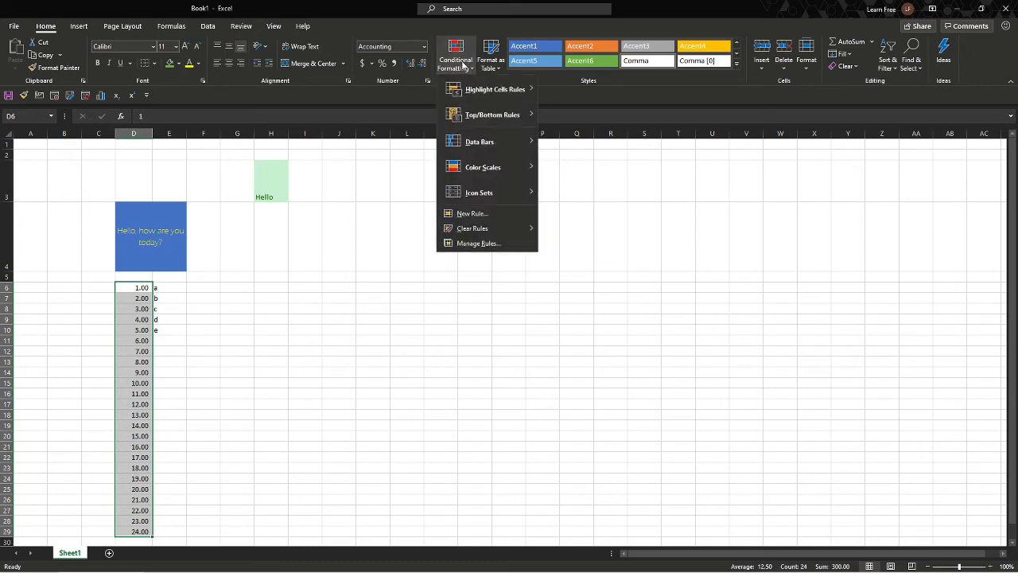
mouse_move(469, 90)
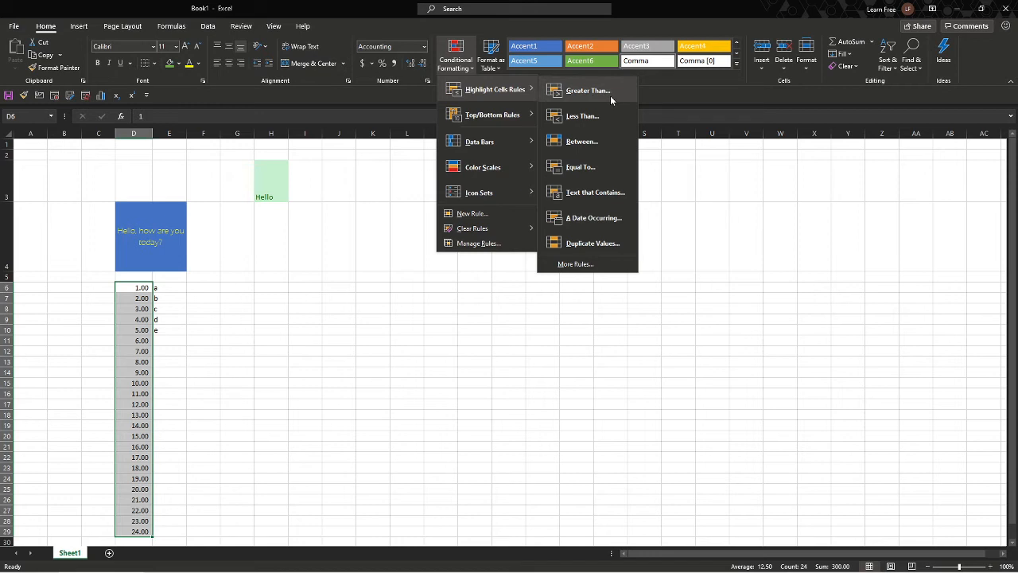
click(603, 141)
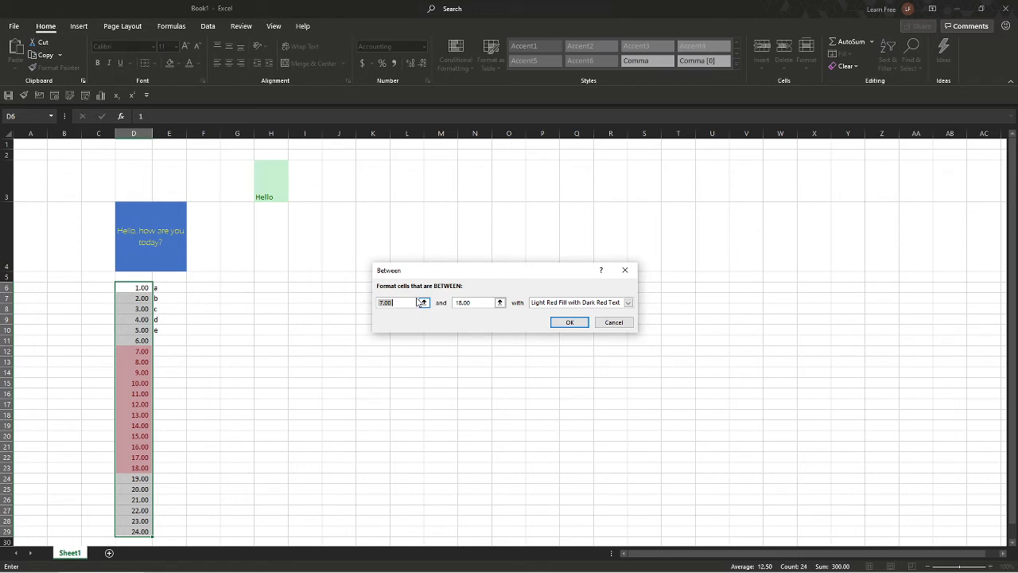
text(2)
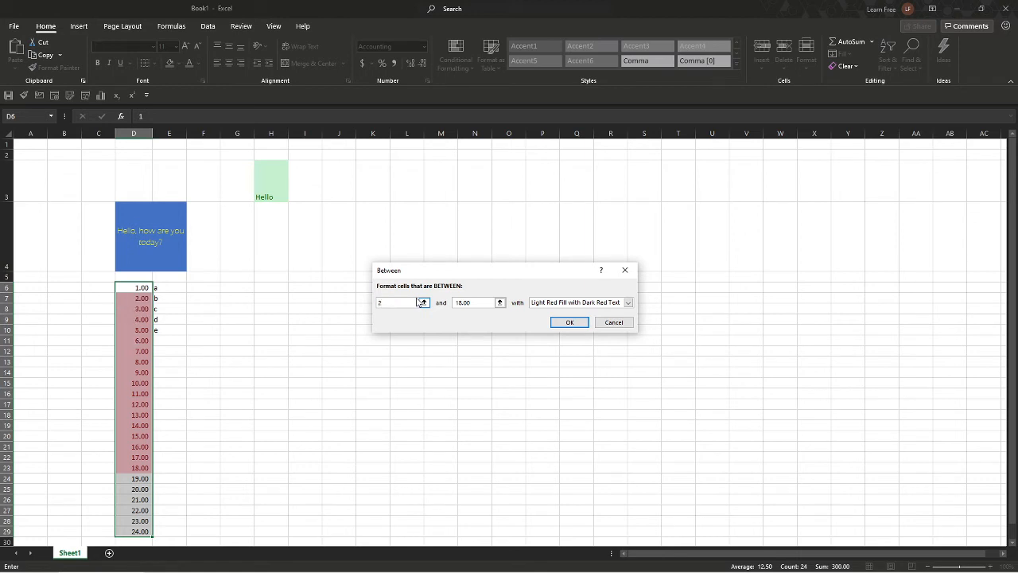
key(Tab)
text(17)
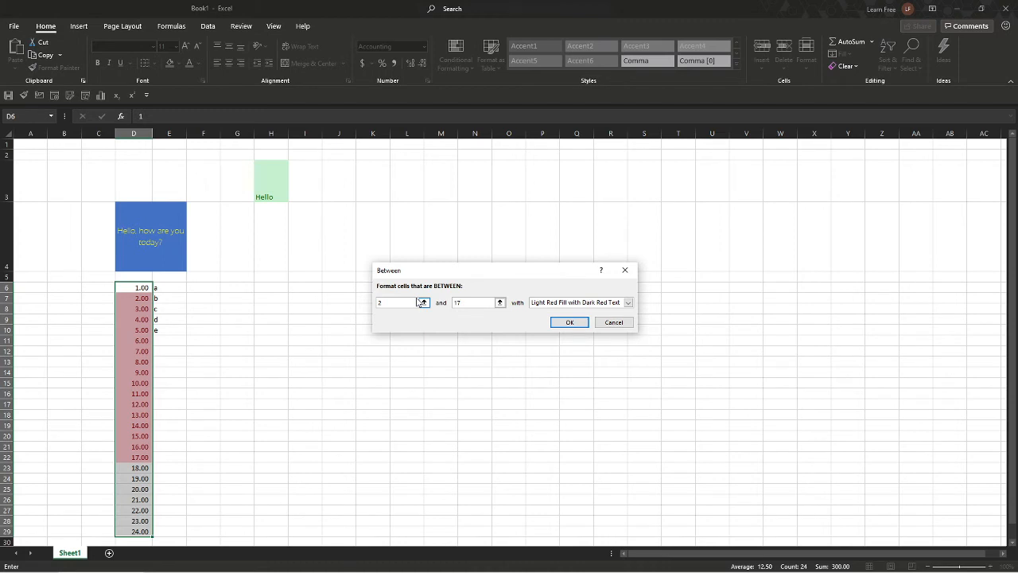
key(Tab)
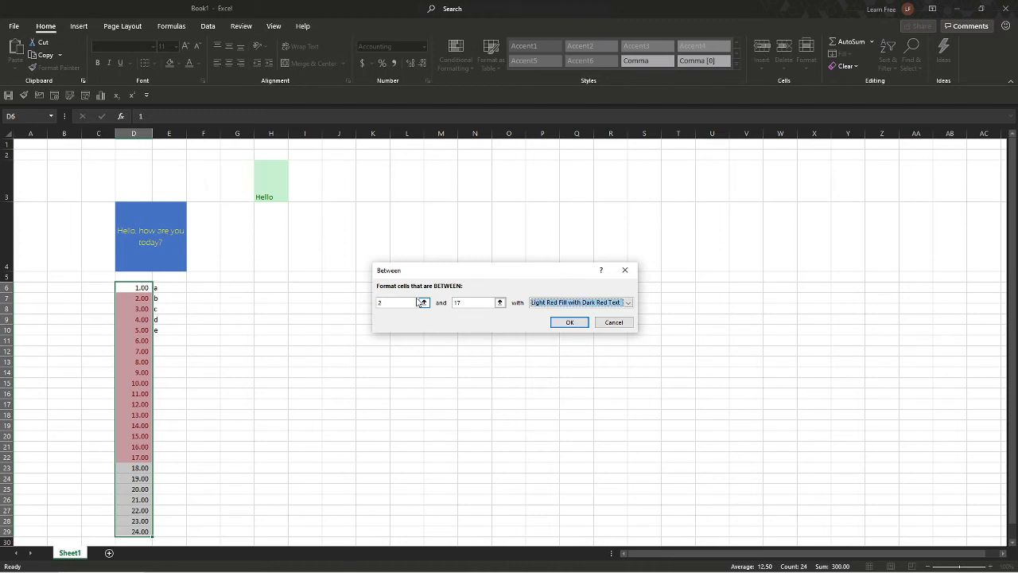
- Choose Green Fill with Dark Green Text as the Between rule's format and apply the rule
click(628, 302)
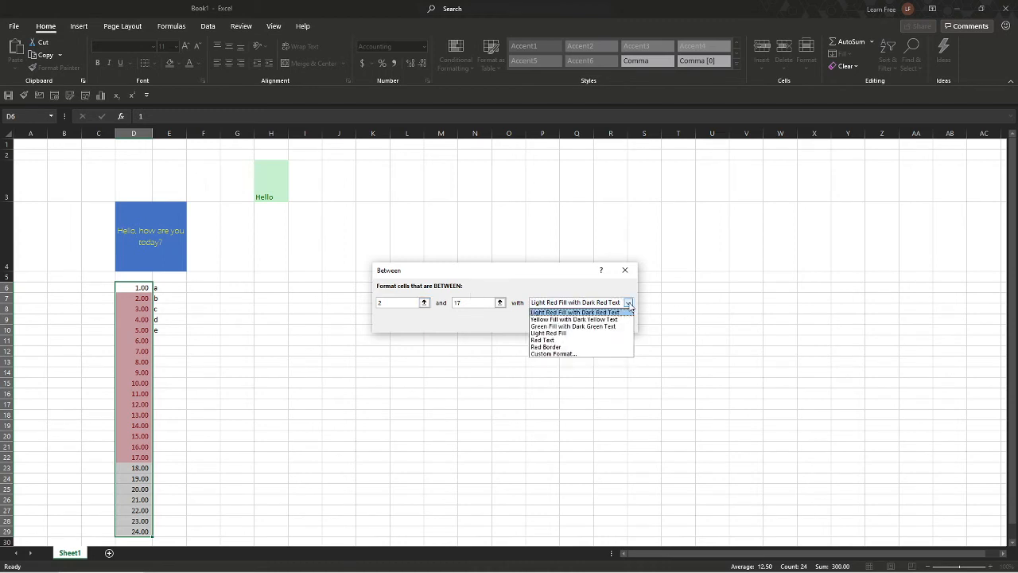
click(587, 333)
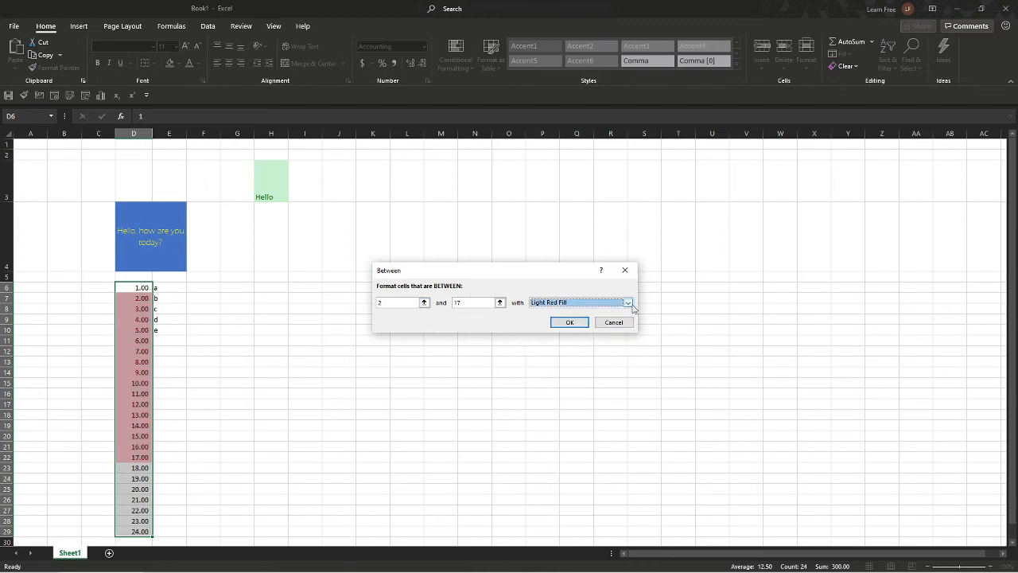
click(629, 303)
click(581, 326)
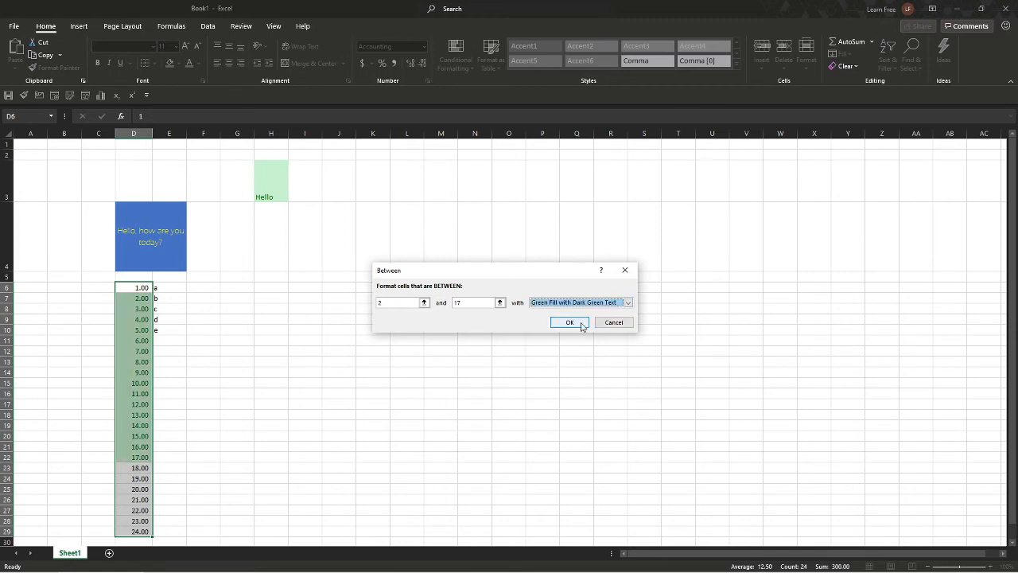
click(570, 322)
click(145, 478)
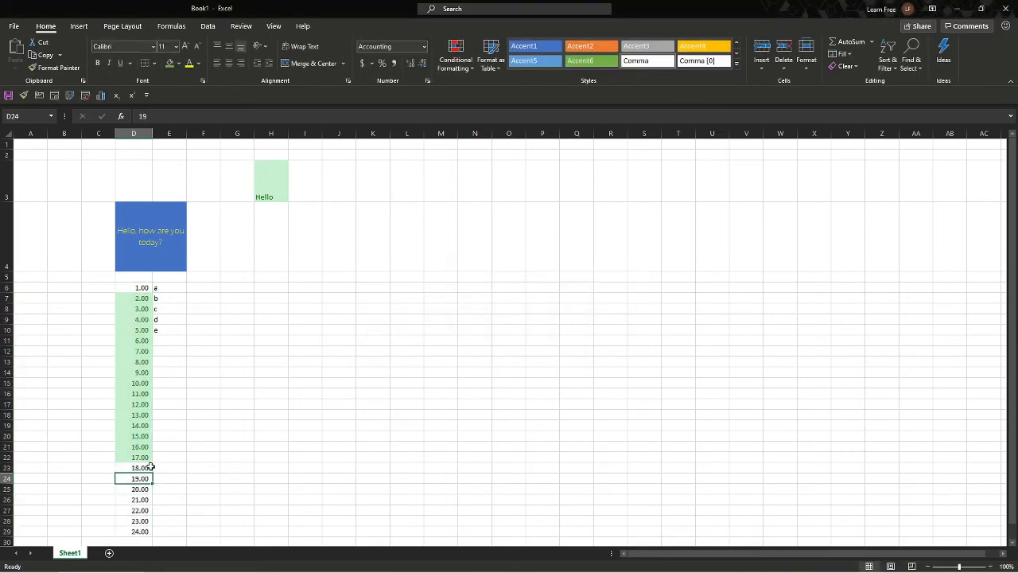
- Add a Less Than 10 conditional formatting rule to D7:D15 with Yellow Fill with Dark Yellow Text
scroll(171, 430, down, 2)
scroll(173, 350, up, 2)
click(139, 297)
drag(139, 297, 142, 382)
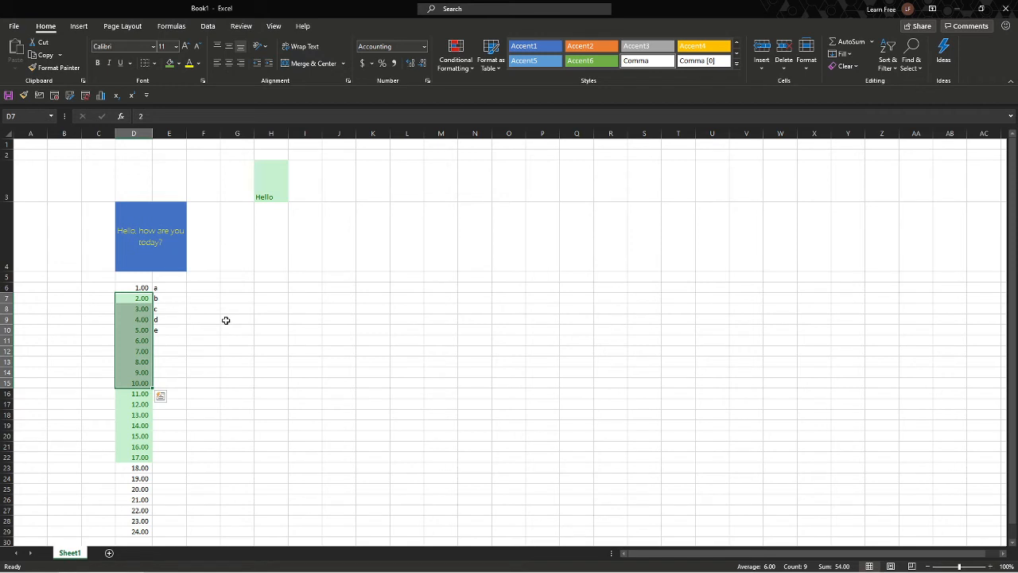
click(462, 64)
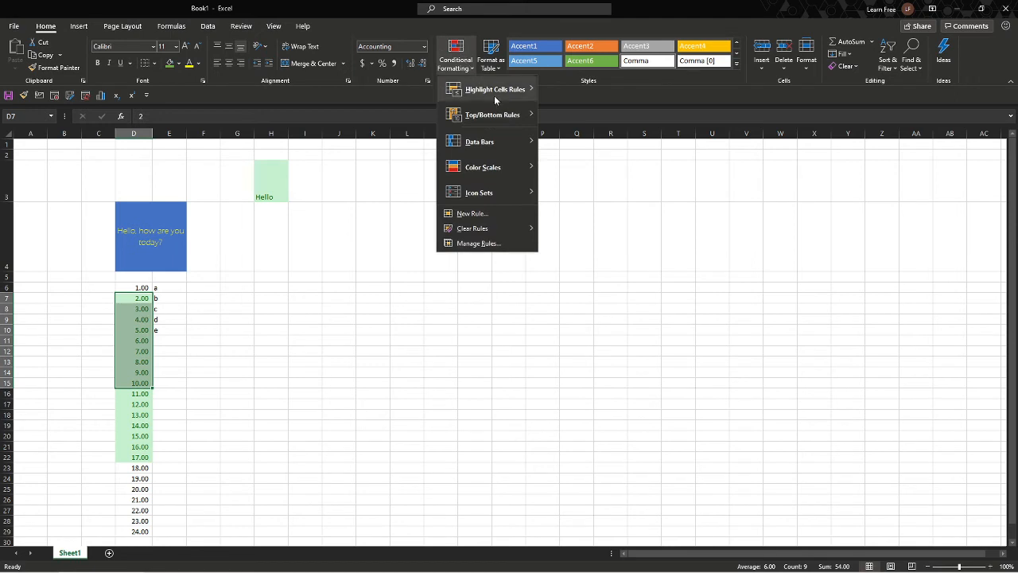
mouse_move(531, 115)
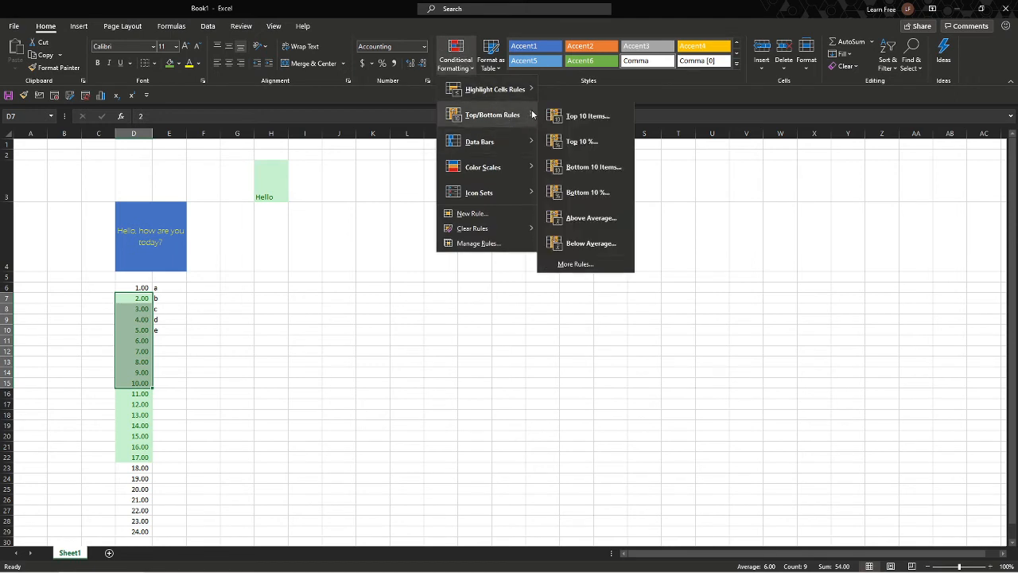
mouse_move(489, 90)
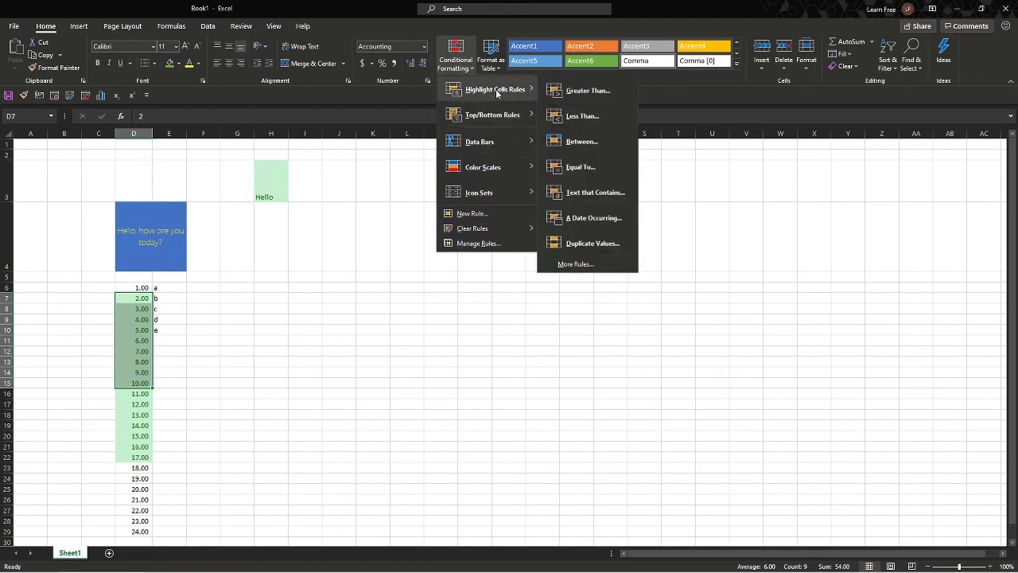
click(598, 117)
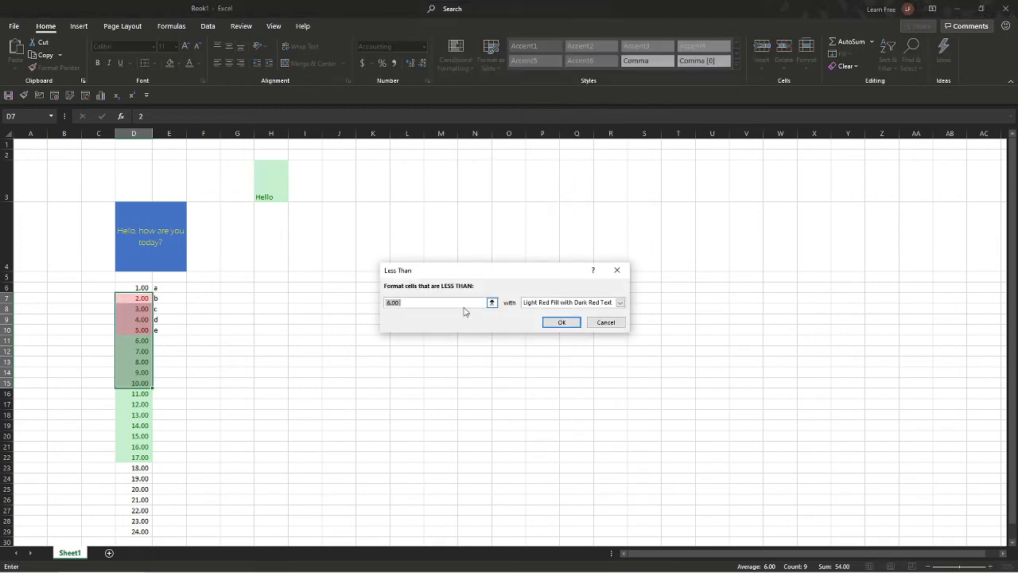
key(End)
text(10)
click(619, 304)
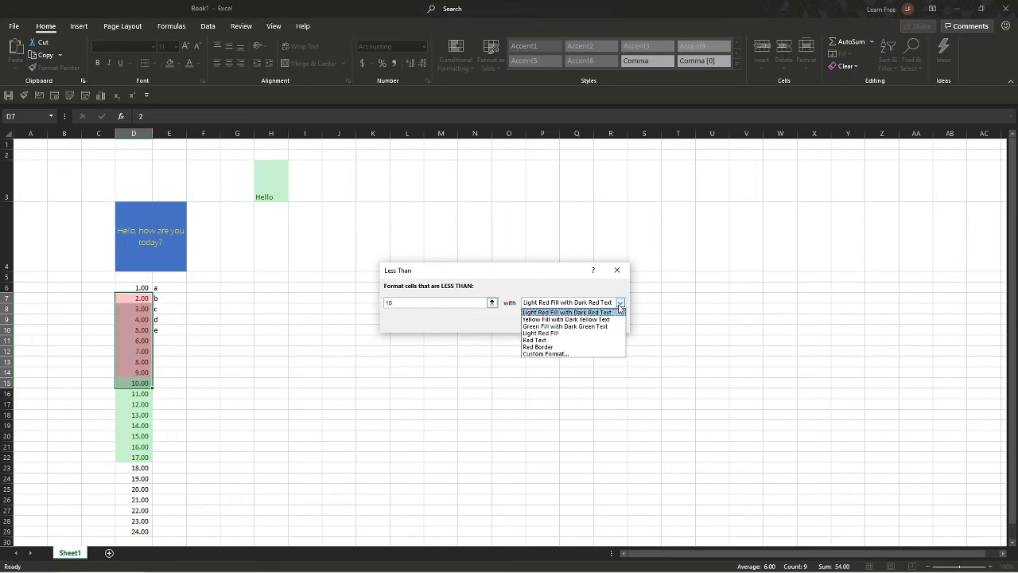
click(576, 319)
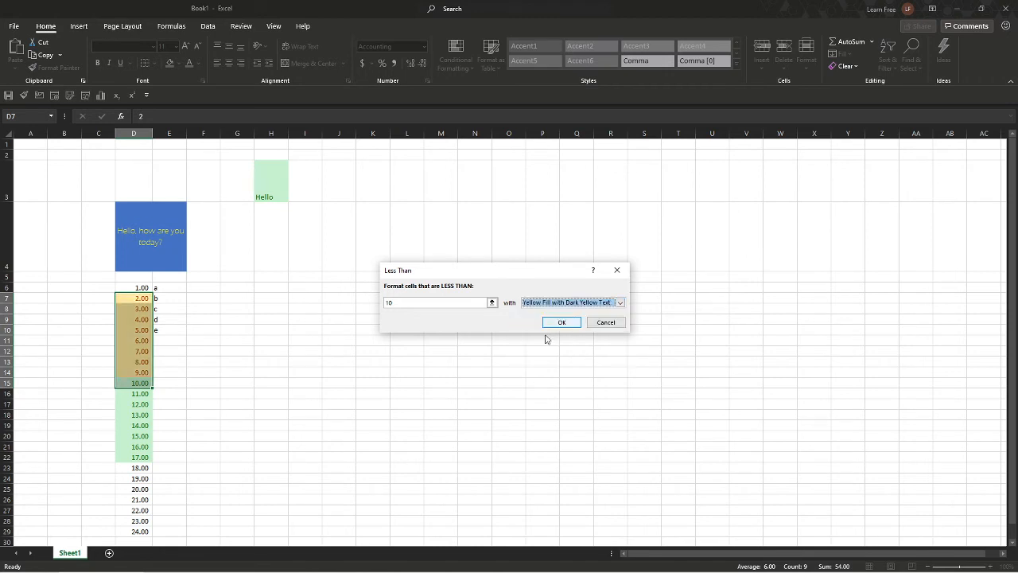
click(561, 322)
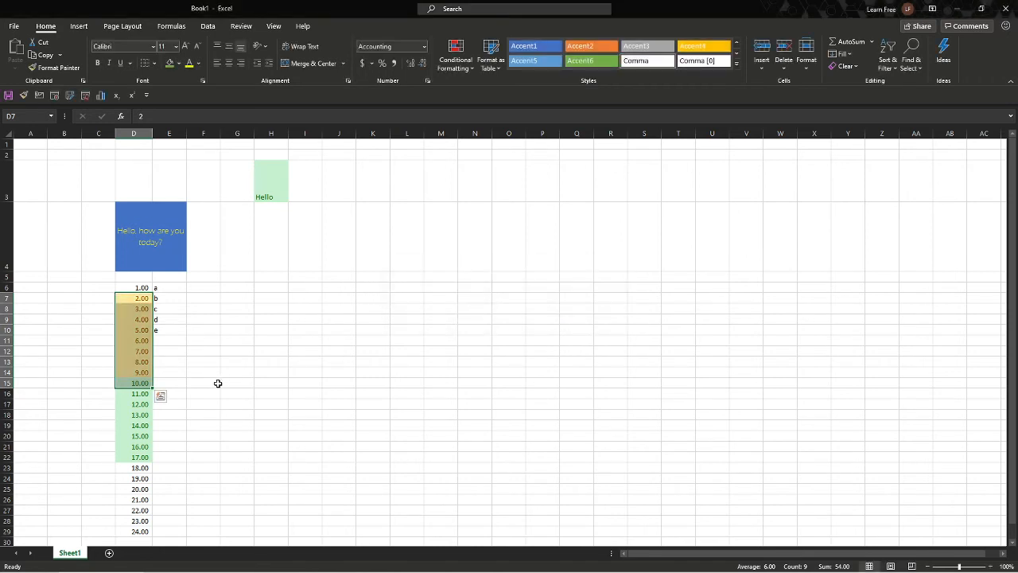
click(135, 382)
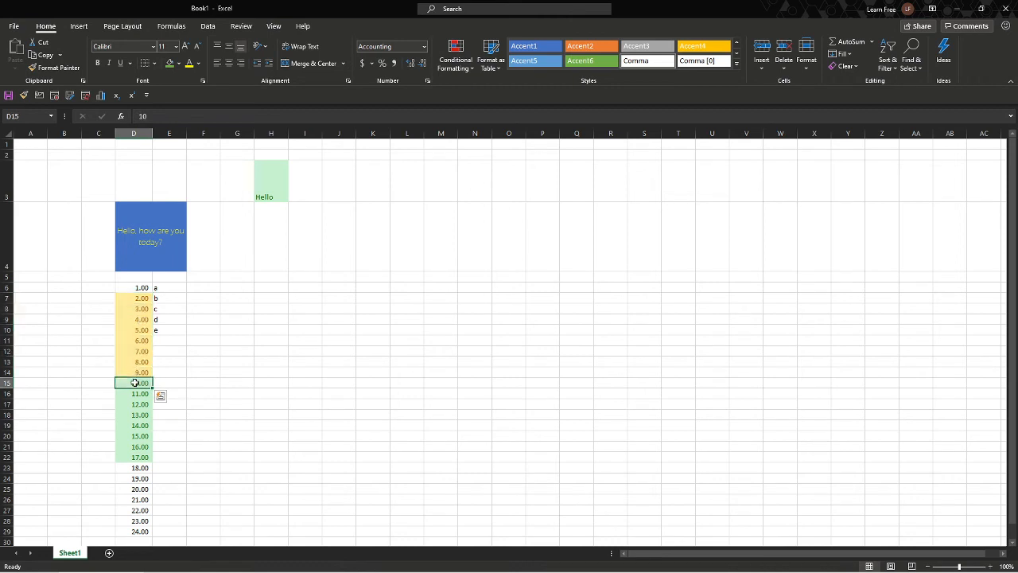
drag(135, 298, 135, 451)
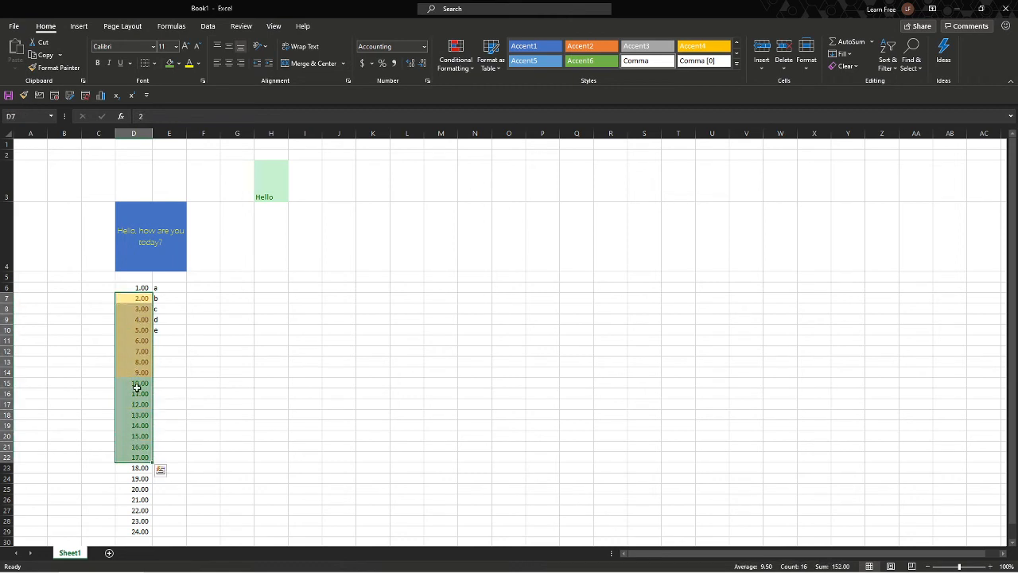
drag(136, 372, 141, 296)
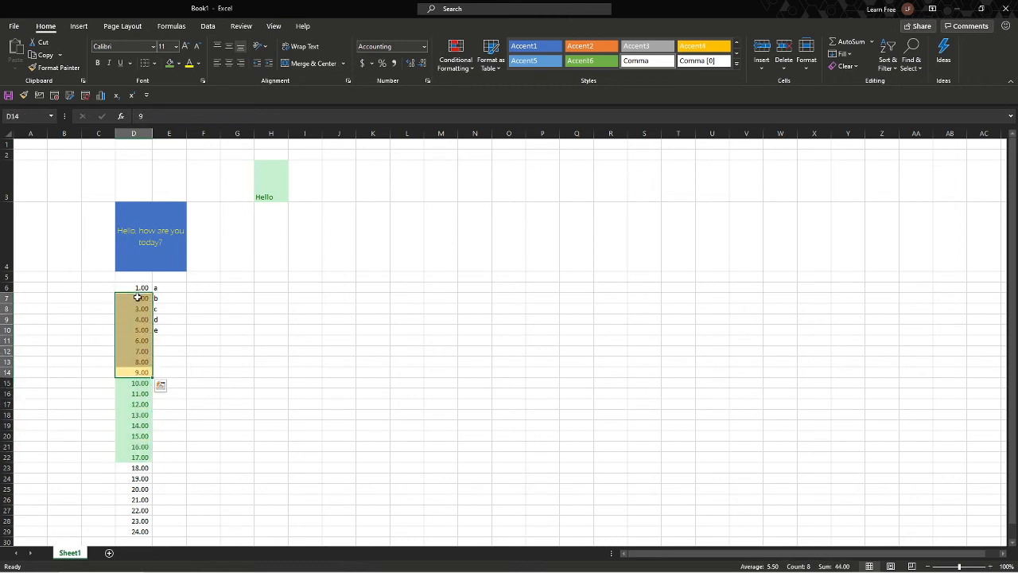
click(211, 296)
- Test the highlight rules by replacing the value in cell D8 with 13, 17 and finally 18
click(129, 311)
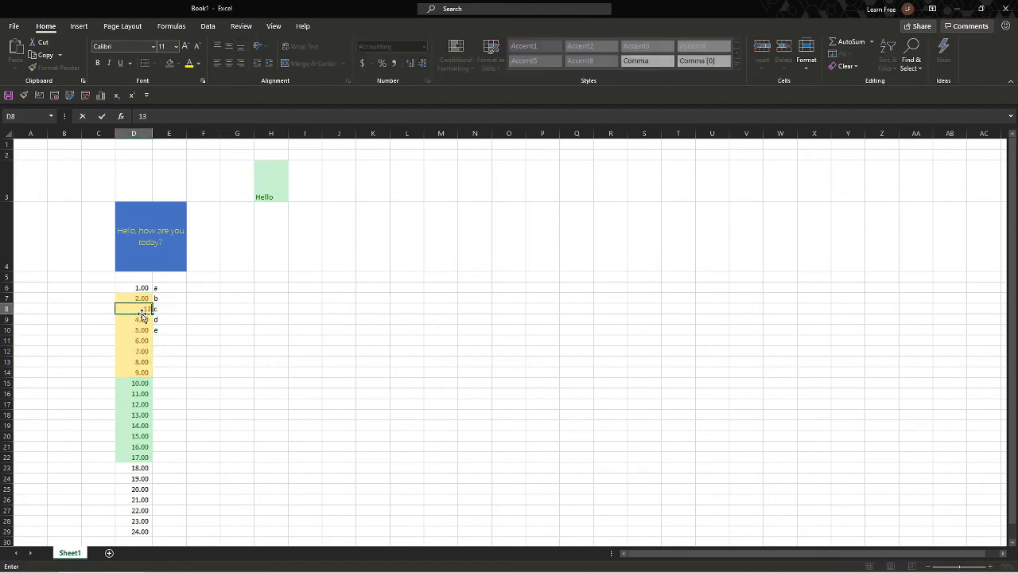
click(142, 316)
key(Up)
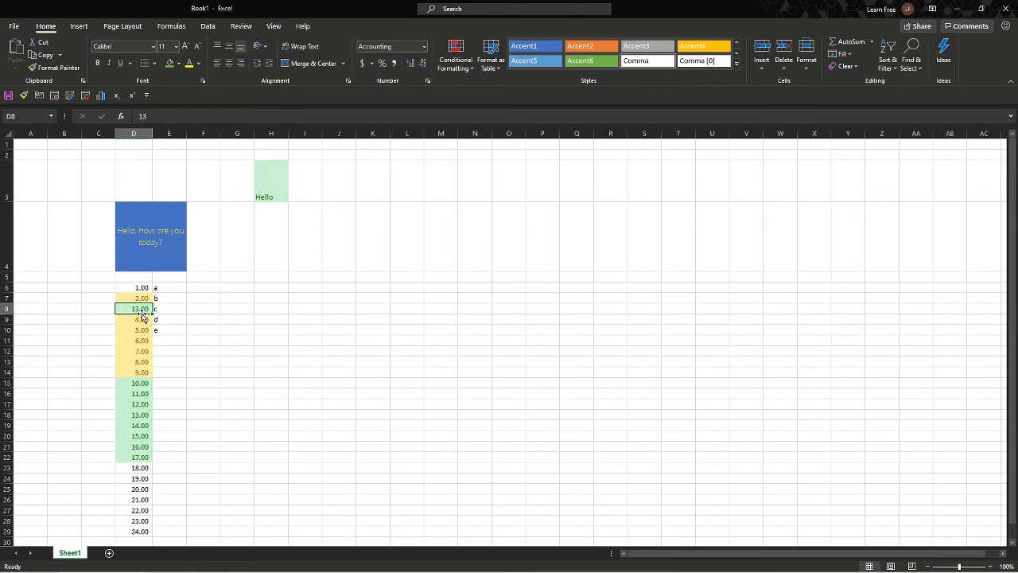
text(17)
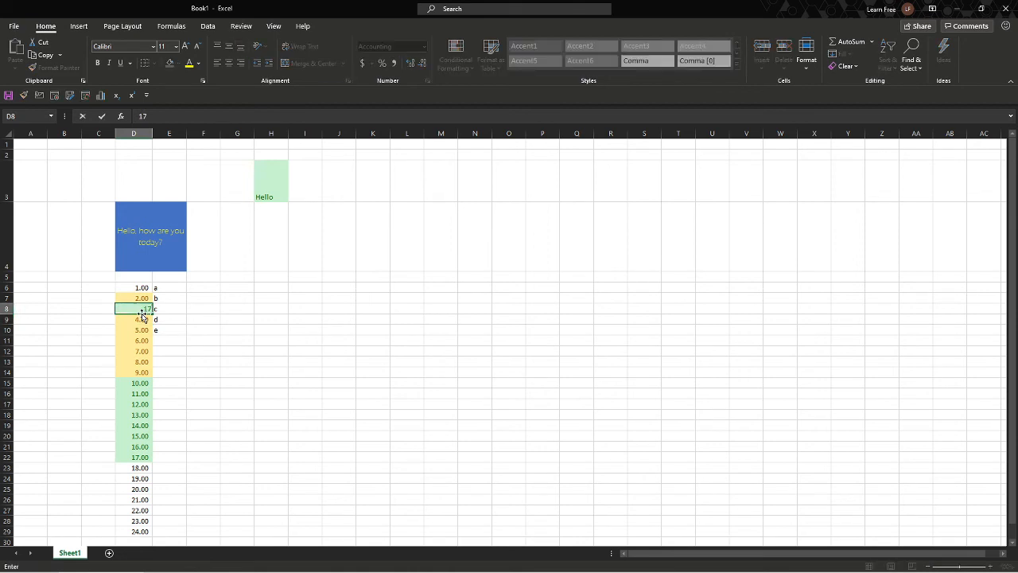
key(Return)
key(Up)
text(18)
key(Return)
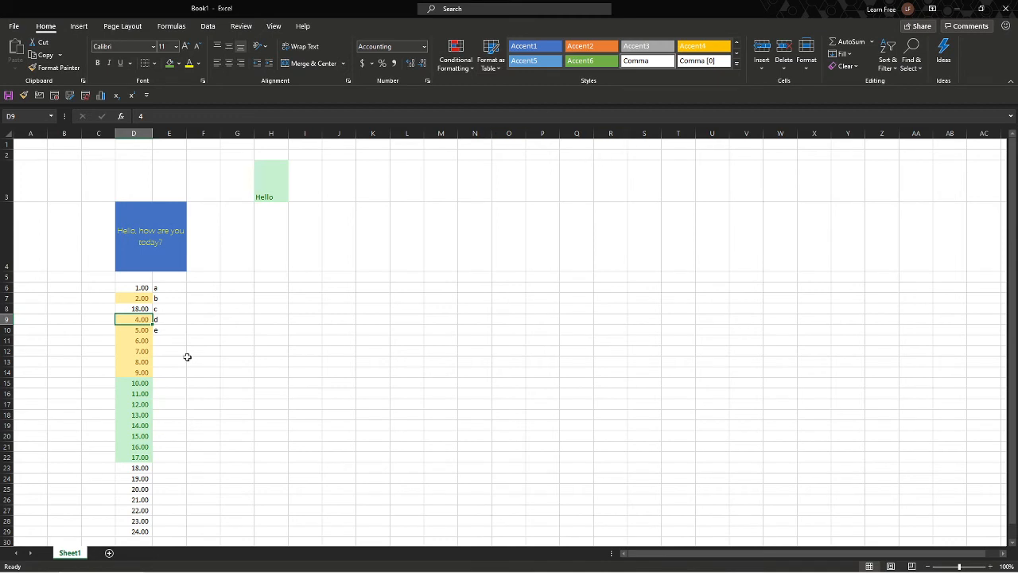
- Apply the Input cell style to cell E6 and add the Heading 1 style on top of it
click(172, 287)
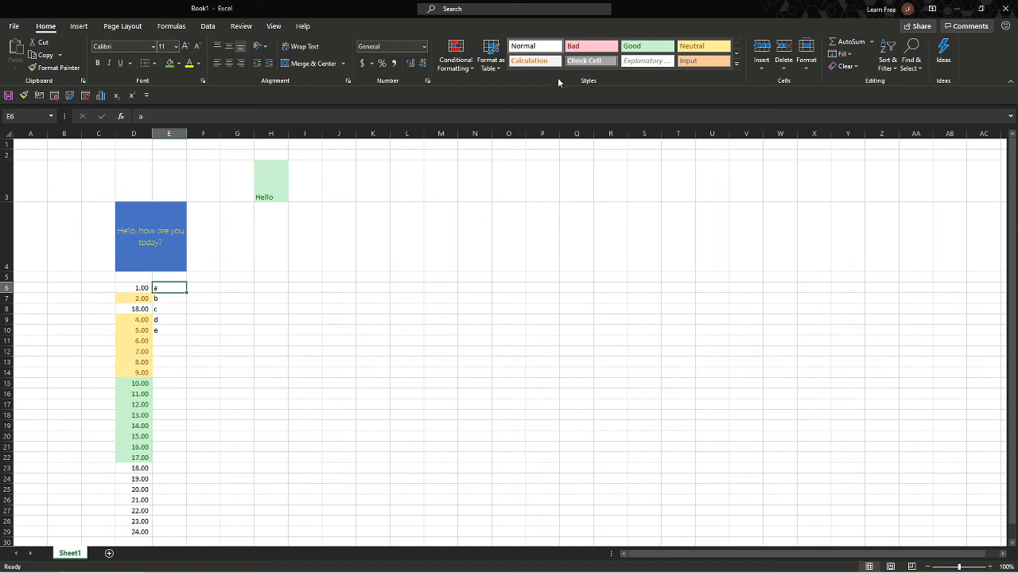
click(639, 47)
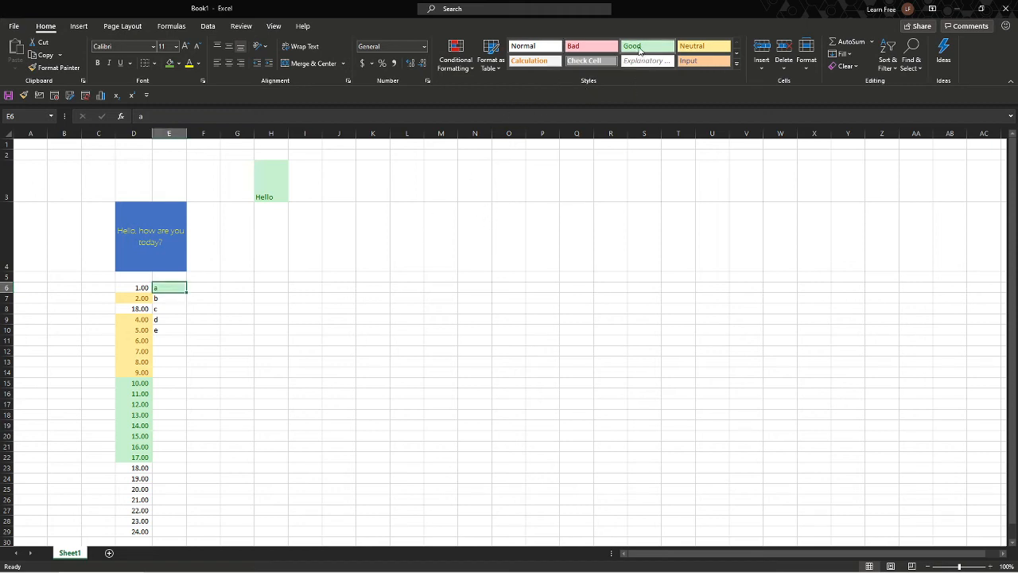
click(593, 51)
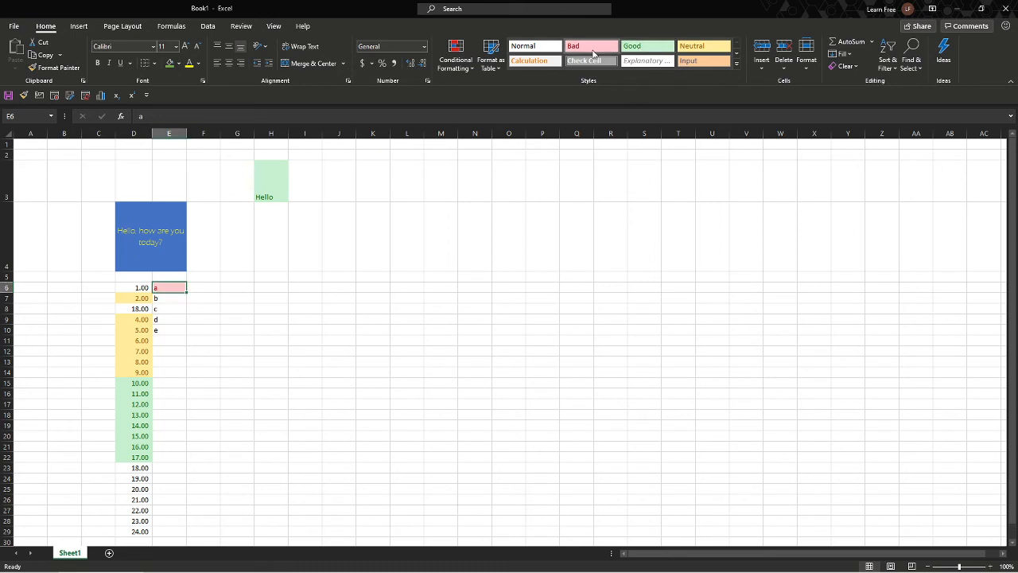
click(698, 67)
click(736, 63)
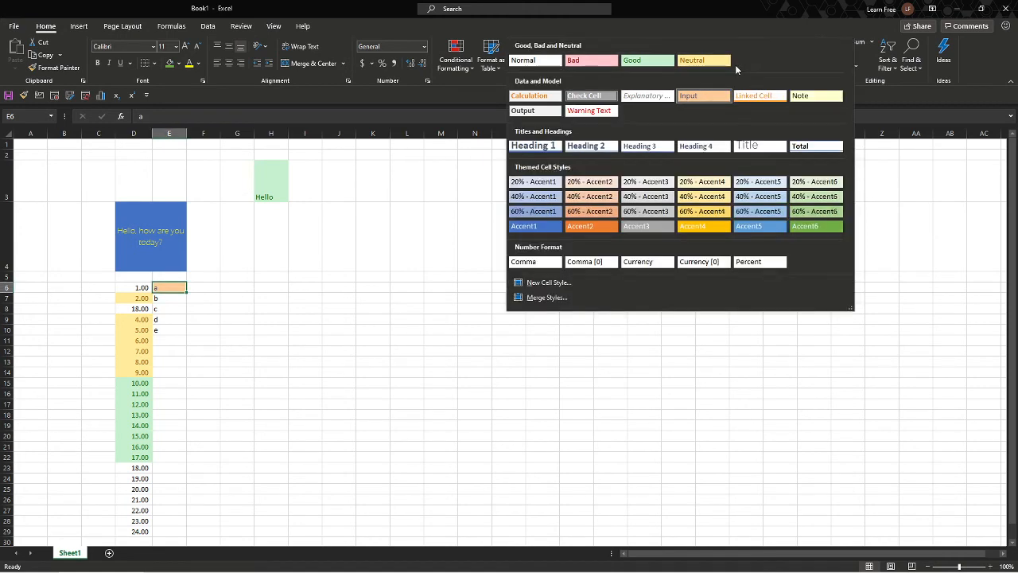
click(560, 146)
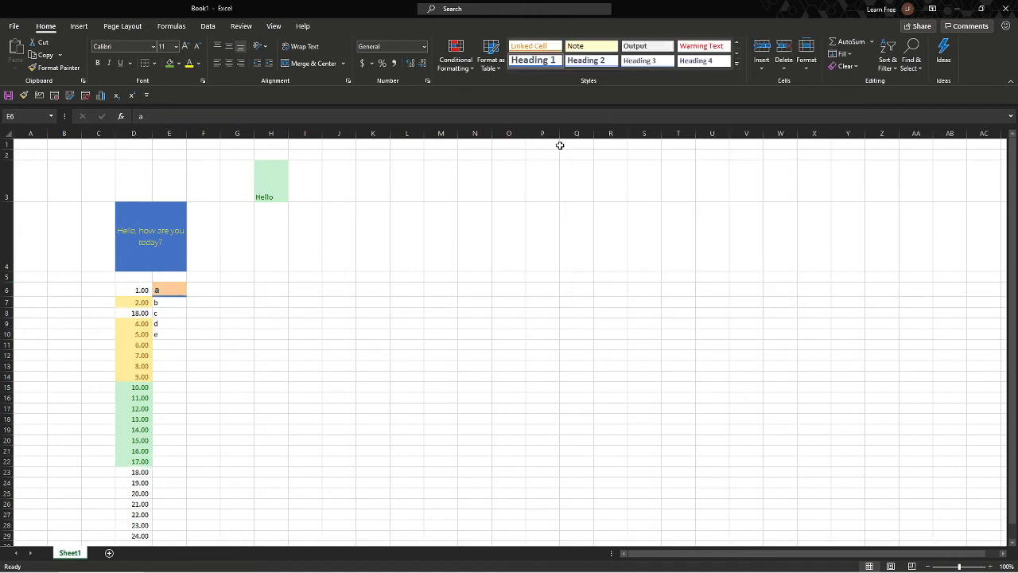
click(404, 261)
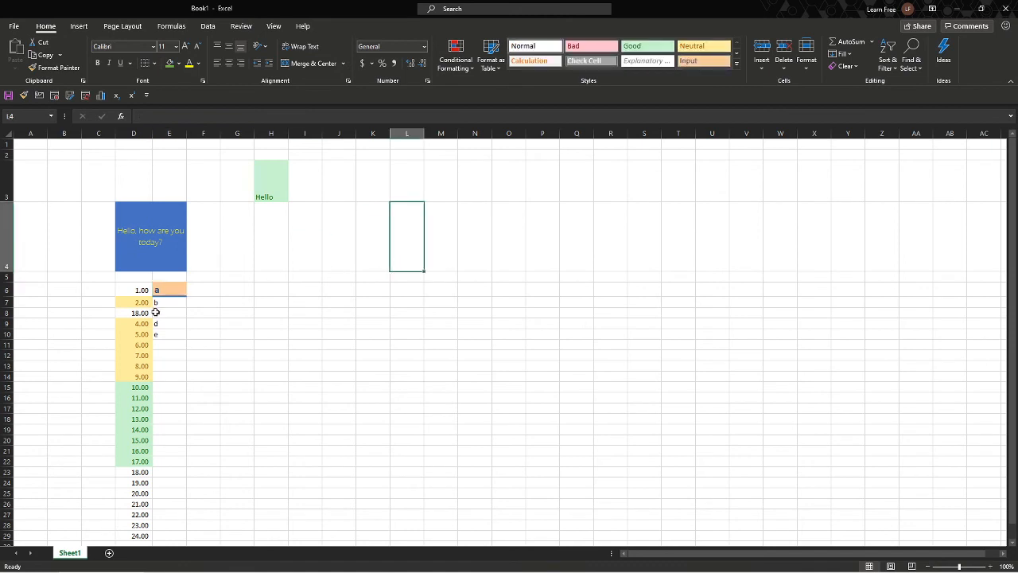
- Apply the Heading 1 cell style to cell D6
click(142, 291)
click(736, 64)
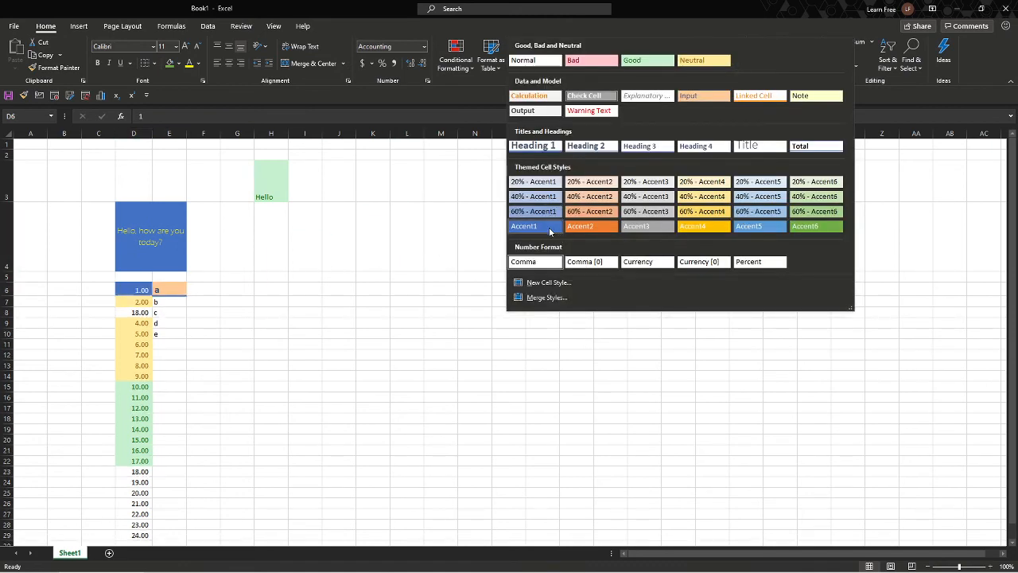
click(533, 146)
click(413, 261)
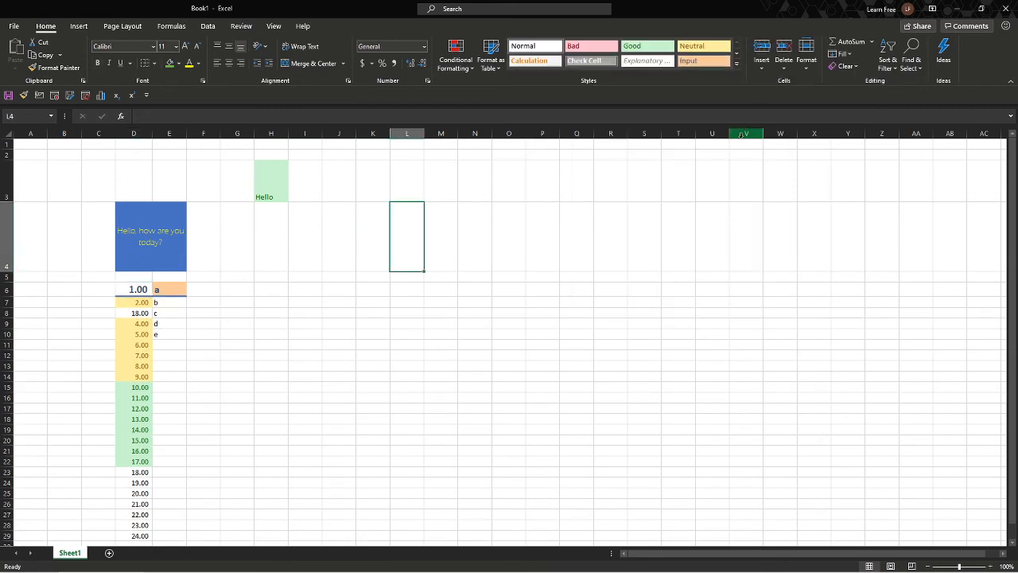
- Insert blank cells at D8:E8, shifting the existing cells down
click(132, 290)
drag(144, 315, 156, 320)
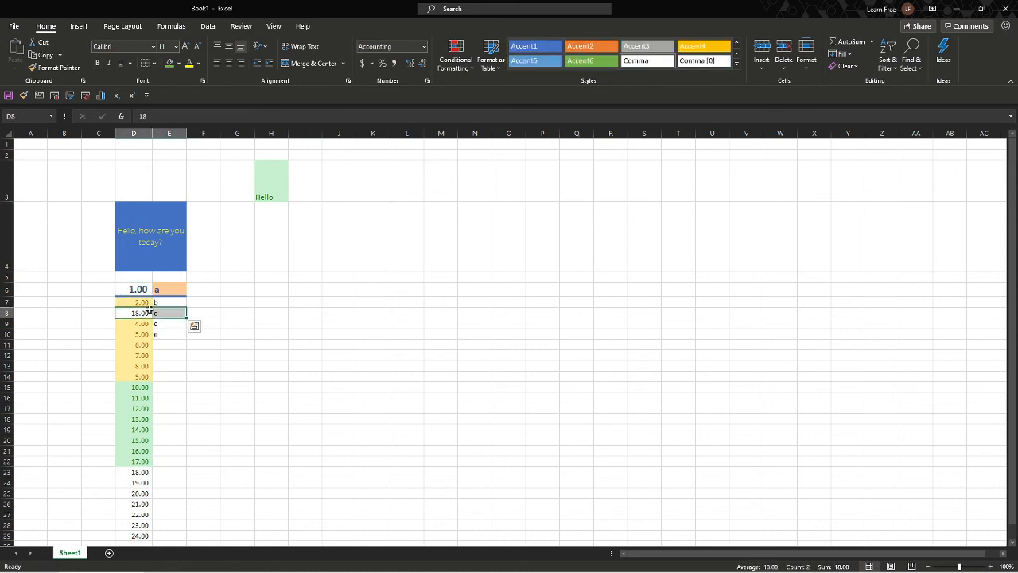
click(761, 65)
click(786, 83)
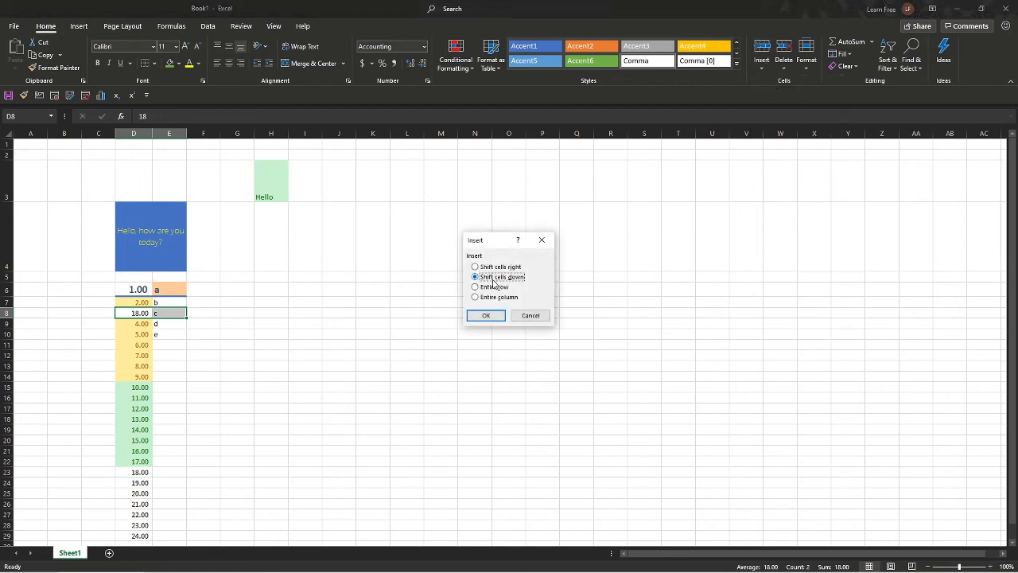
click(492, 316)
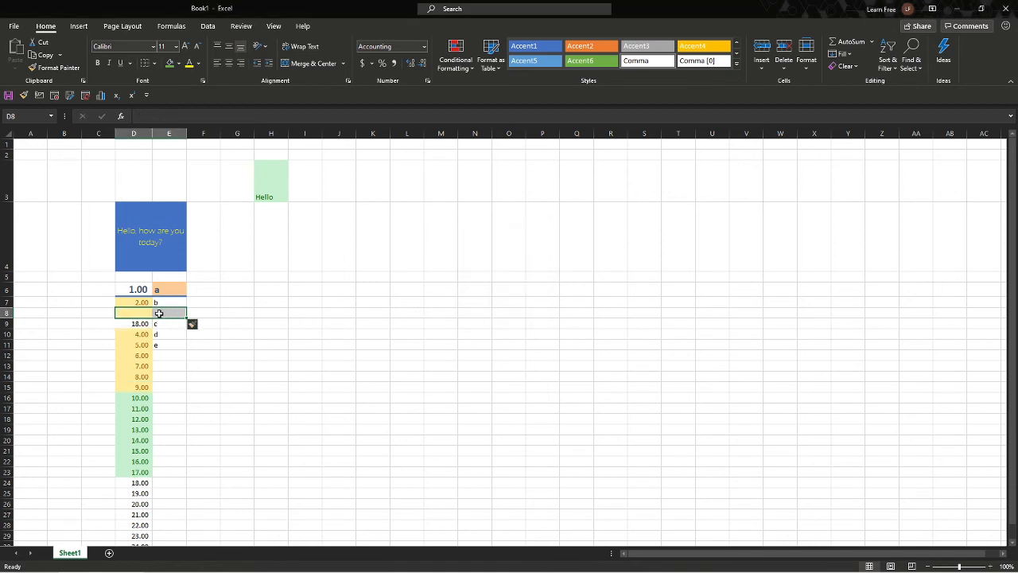
- Delete the blank cells D8:E8, shifting the cells below them up
click(135, 470)
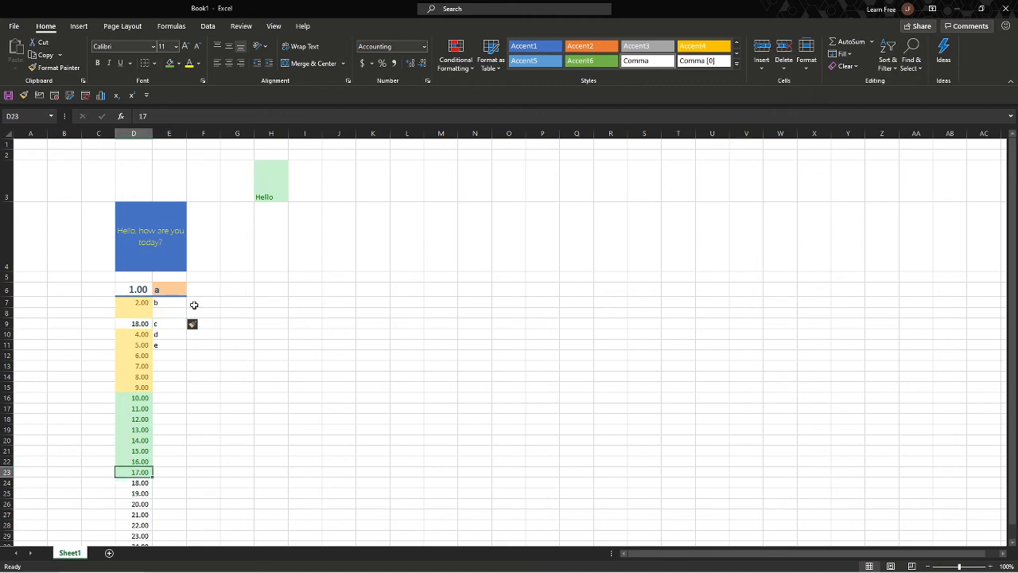
drag(145, 313, 175, 312)
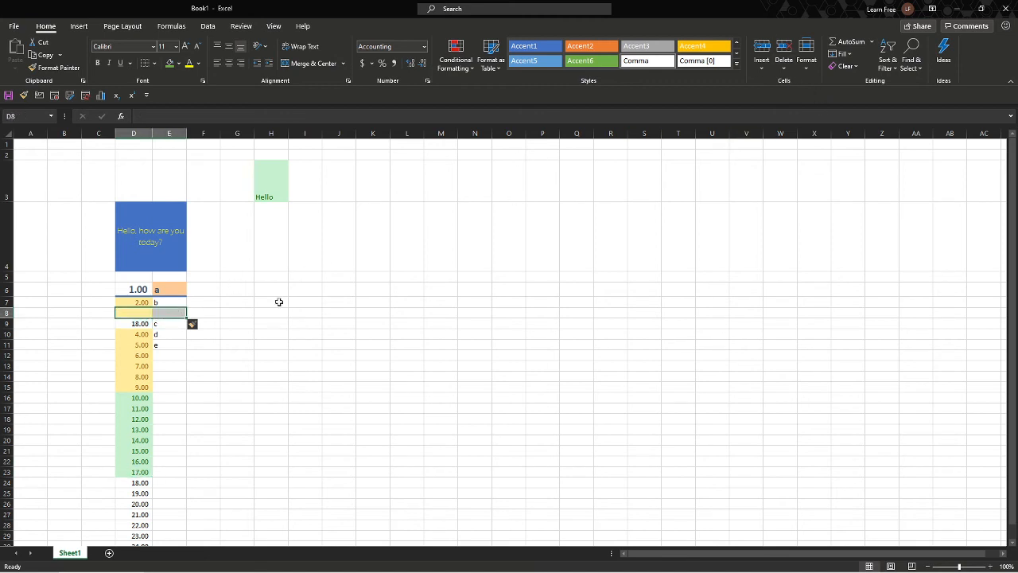
click(784, 65)
click(794, 84)
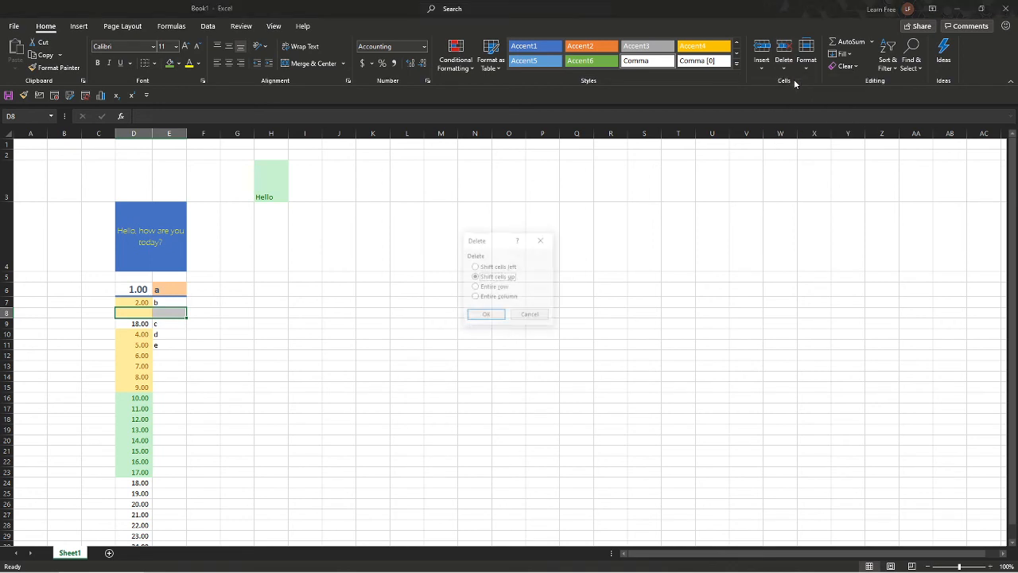
click(492, 316)
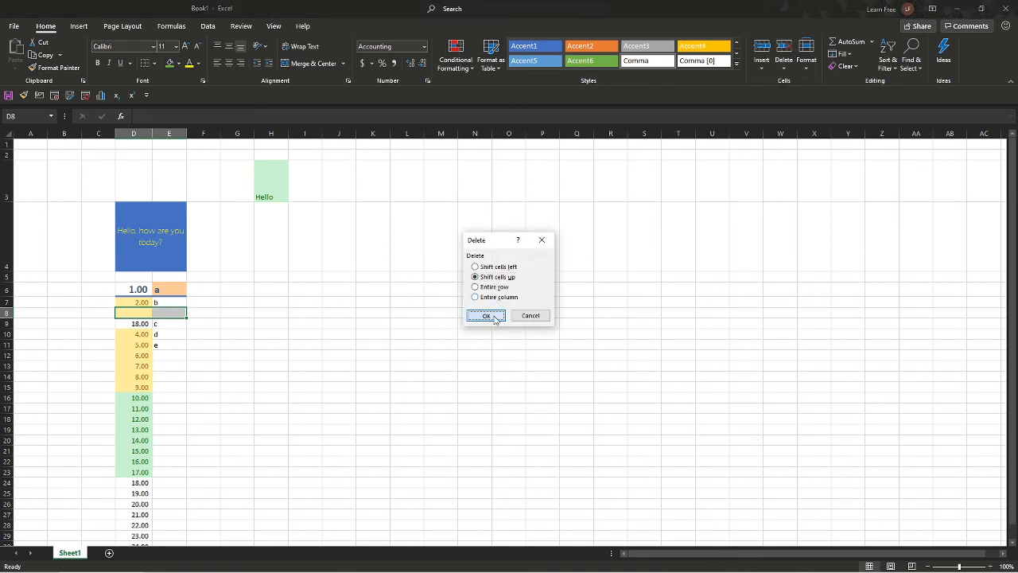
click(808, 67)
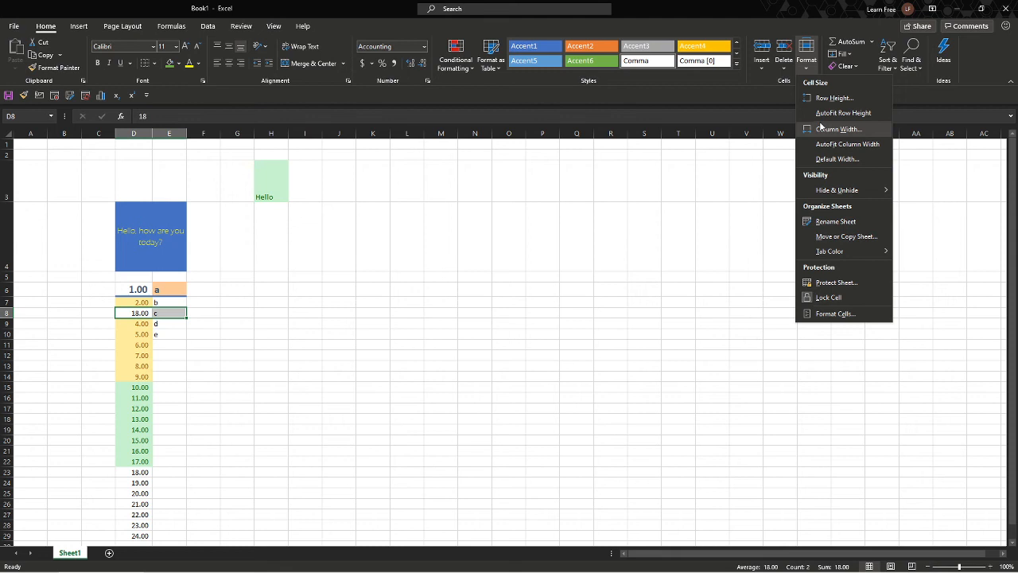
click(752, 167)
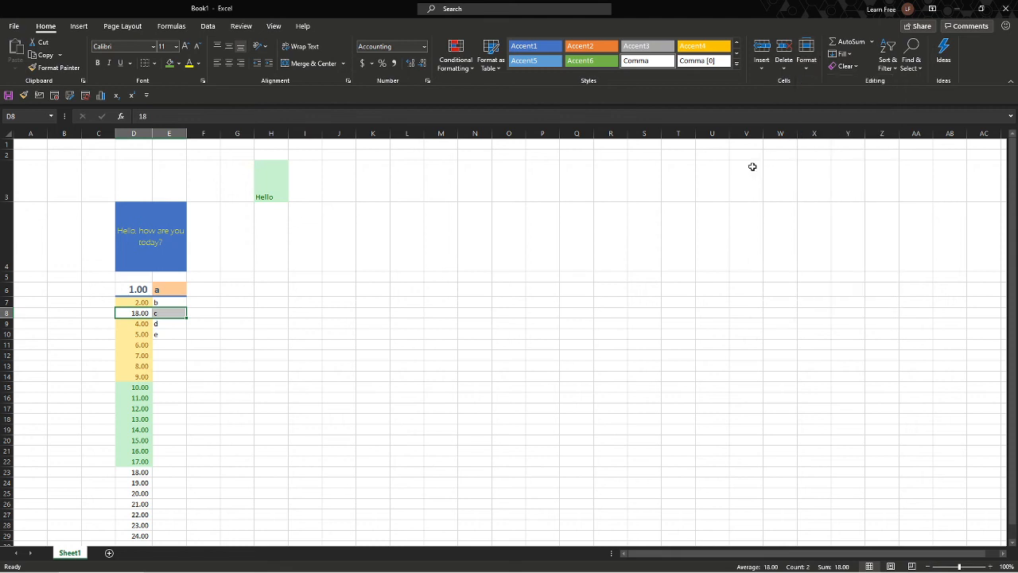
click(183, 323)
- Enter the numbers 1, 2, 3, 4 and 5 in cells I6 to I10
click(290, 289)
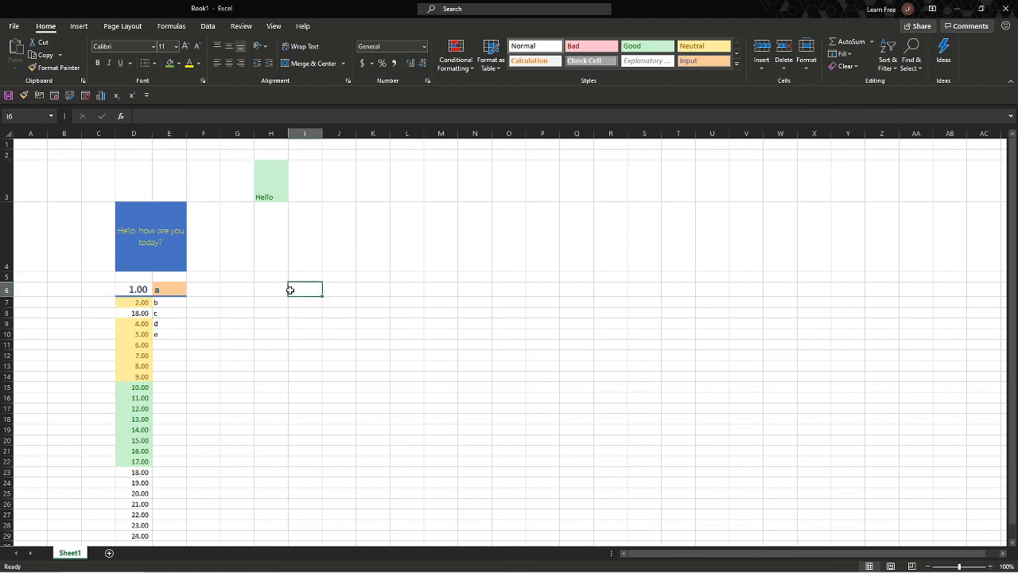
text(1 2 3 )
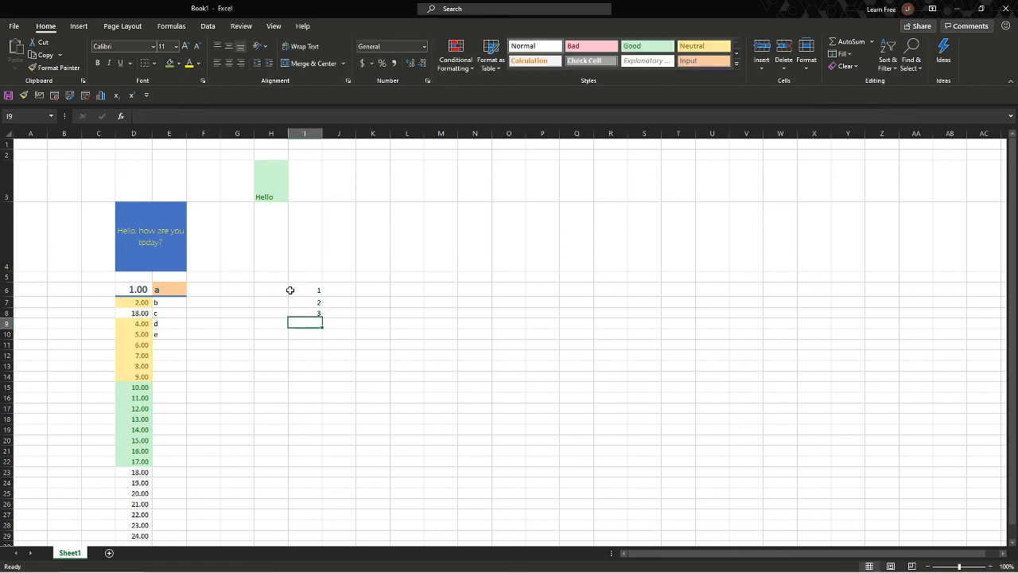
text(4 5 )
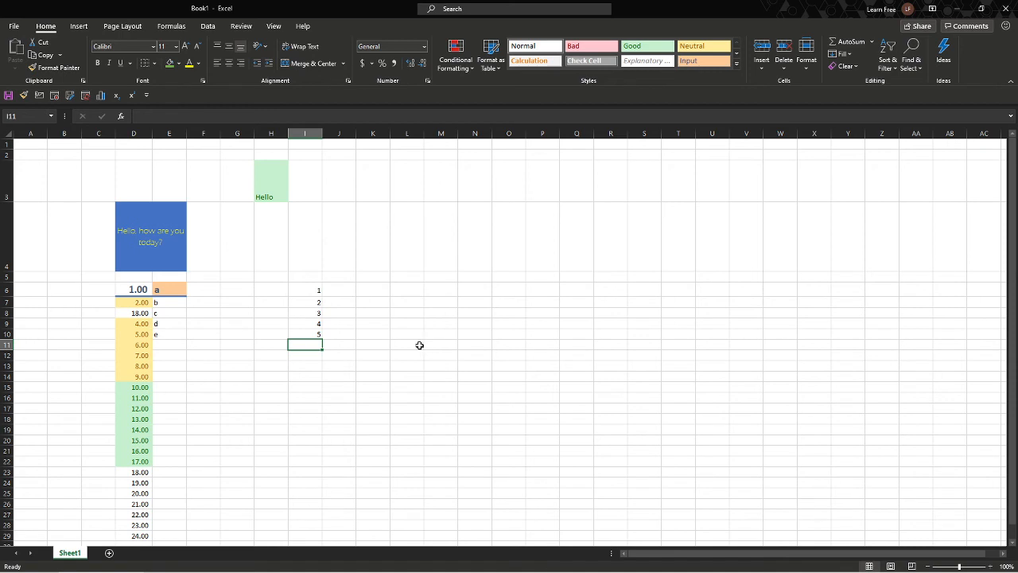
- Total I6:I10 in cell I11 with a manually entered SUM formula and clear that cell again
text(=sum()
key(Up)
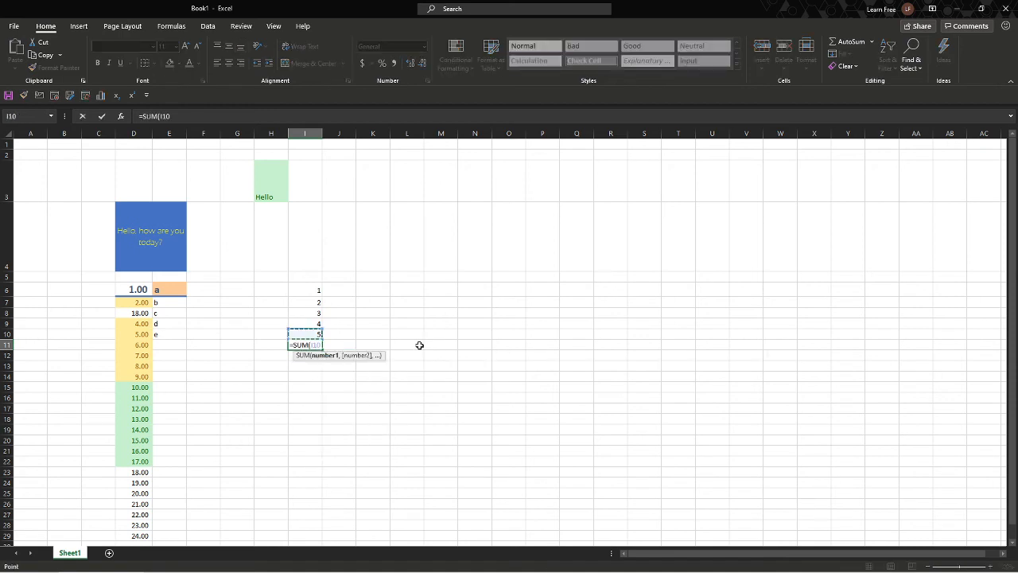
key(shift+Up)
key(shift+Up)
key(shift+Up)
key(shift+Up)
key(ctrl+Return)
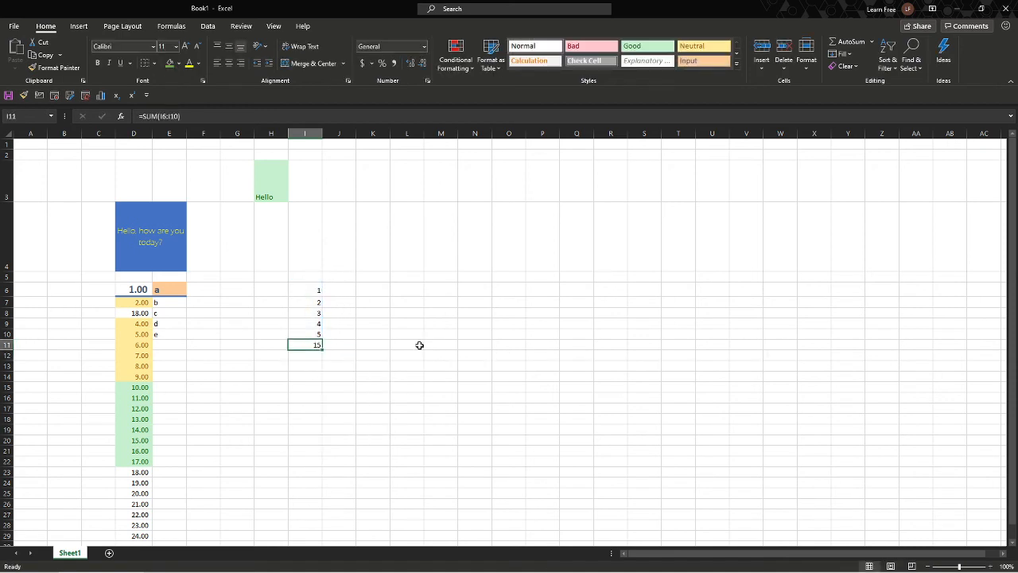
key(Delete)
- Total the range I6:I10 in cell I11 with AutoSum
click(360, 334)
click(318, 342)
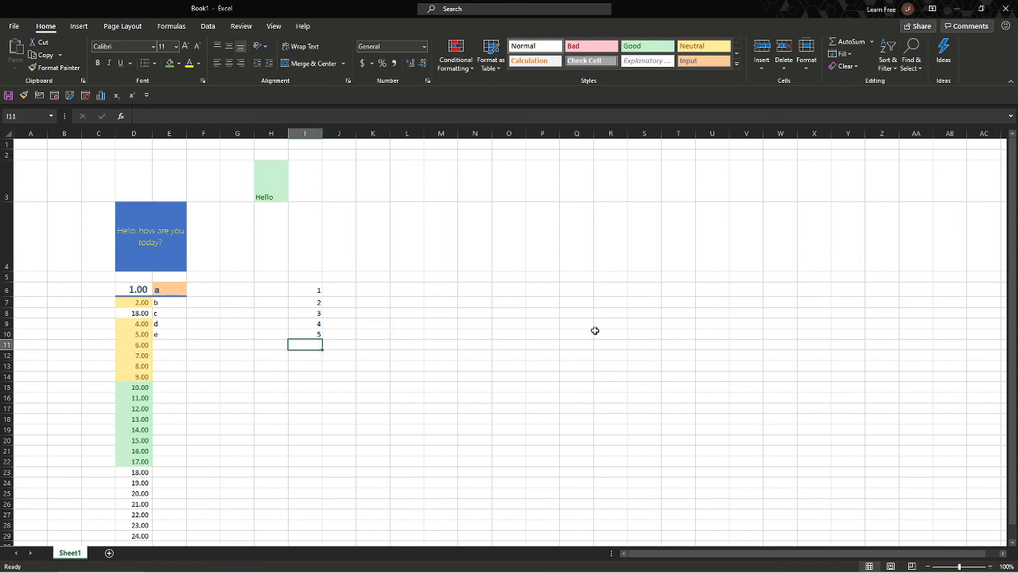
click(856, 45)
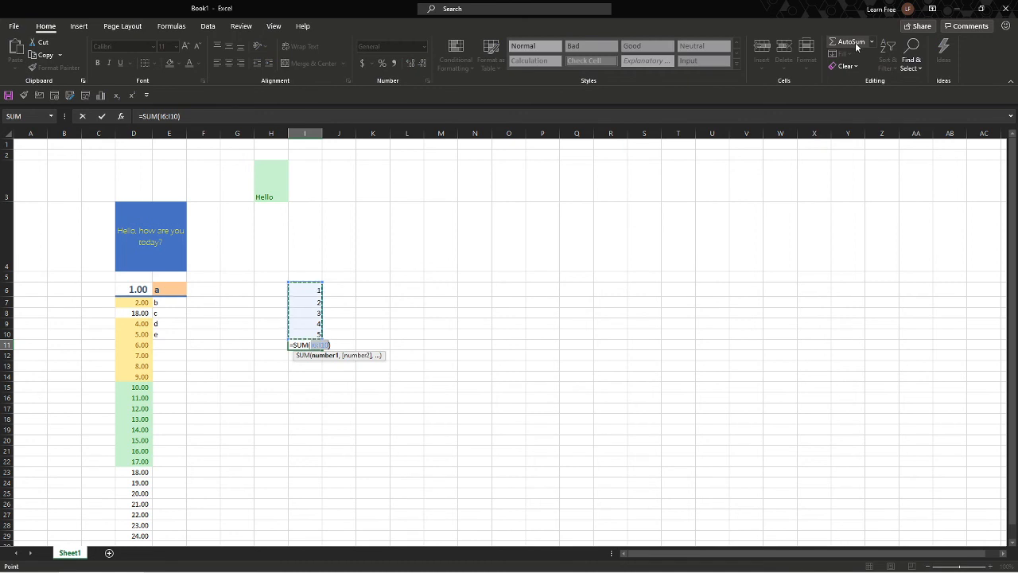
key(Return)
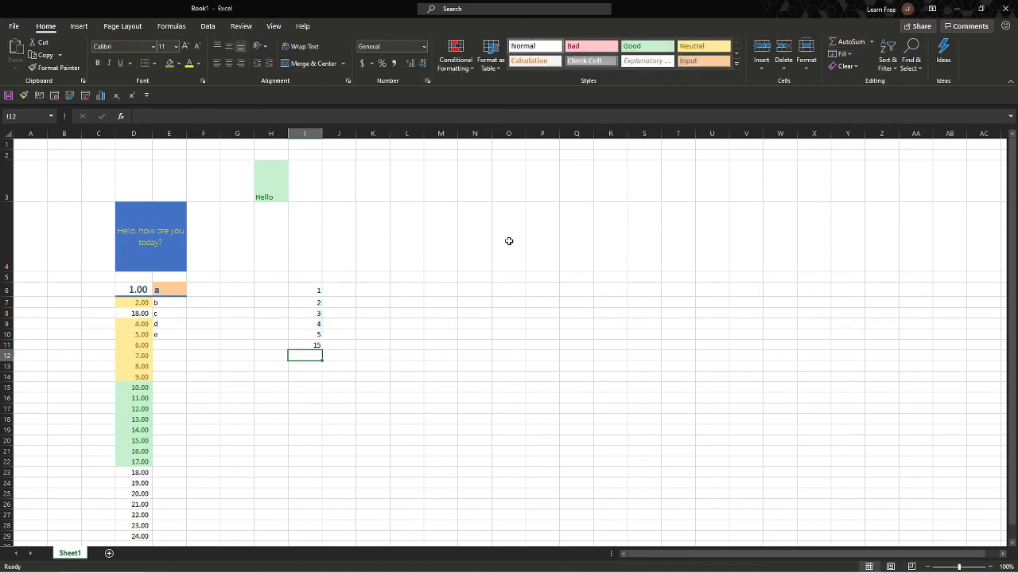
- Replace the values in cells I6 to I10 with 11, 22, 33, 44 and 276.87
click(311, 287)
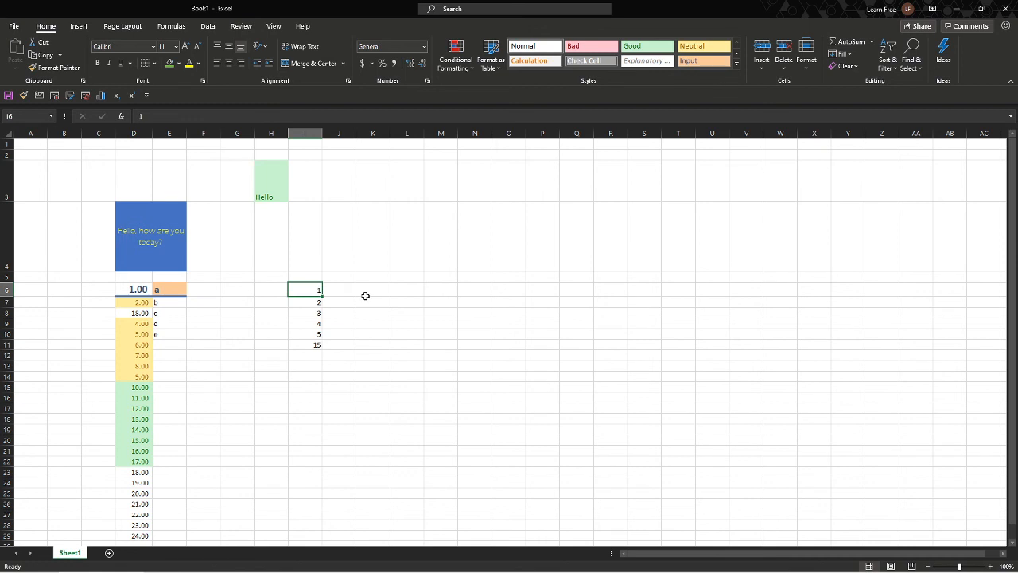
text(11)
key(Return)
text(22)
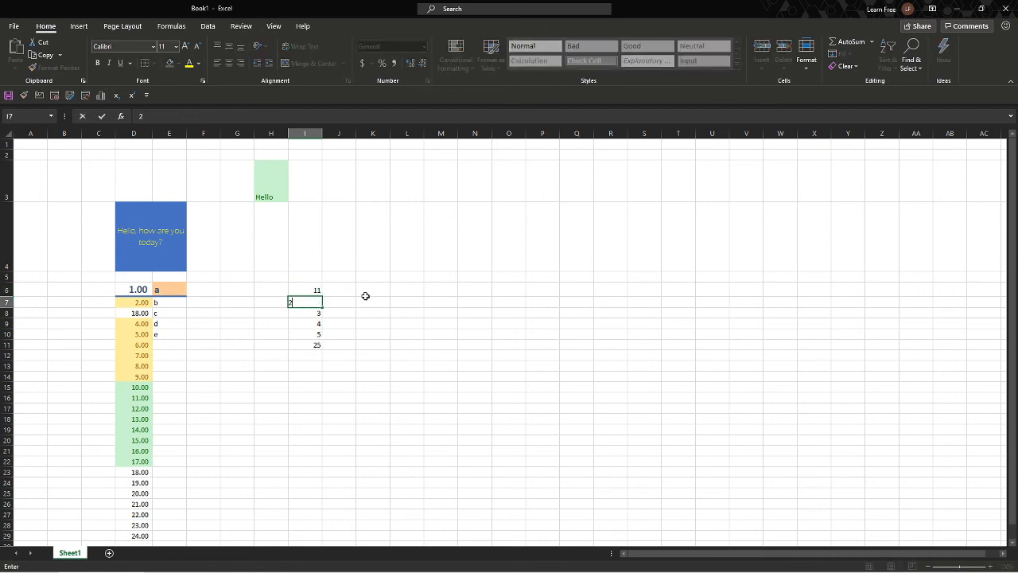
key(Return)
text(33)
key(Return)
text(44)
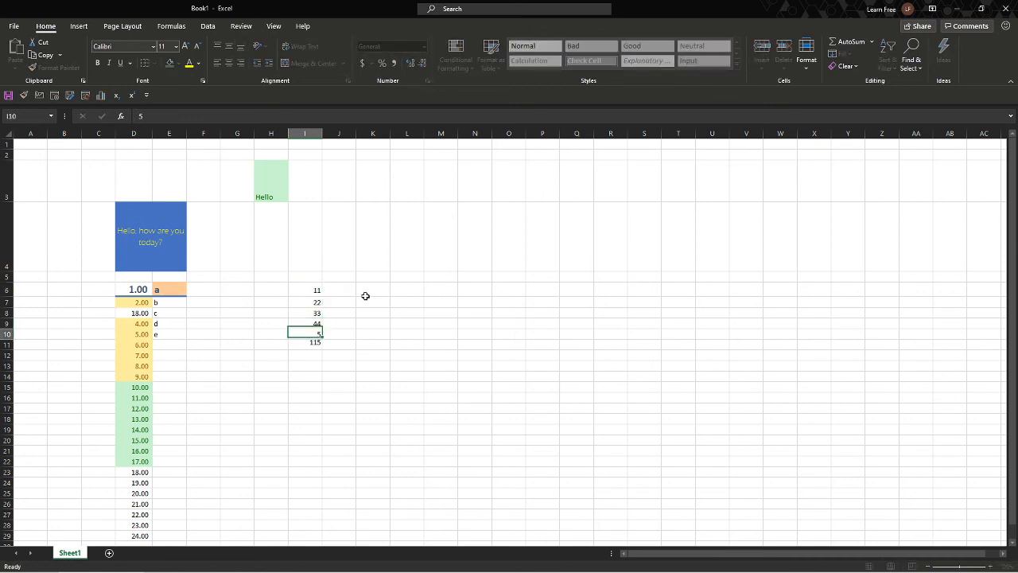
key(Return)
text(276.87)
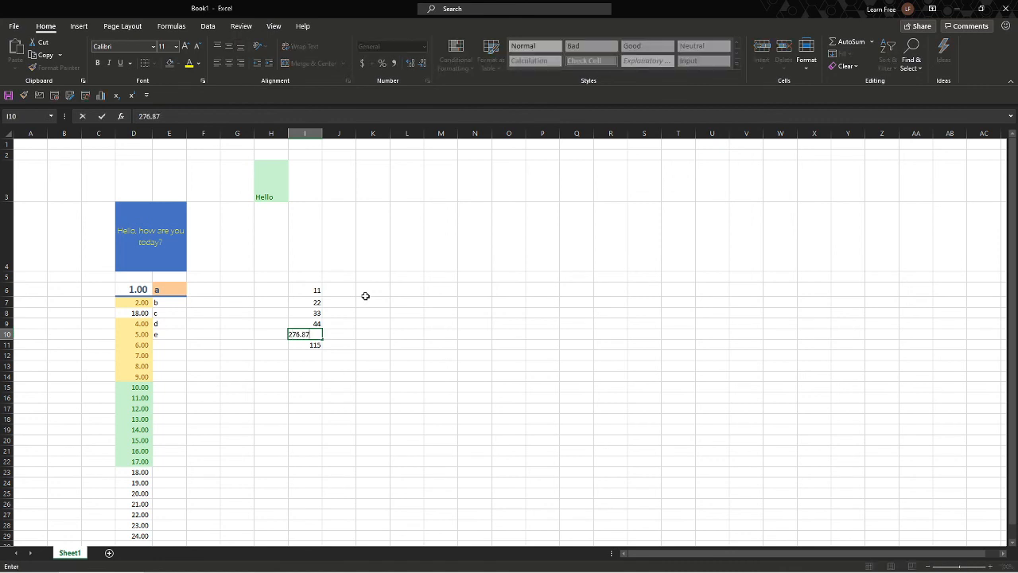
key(Return)
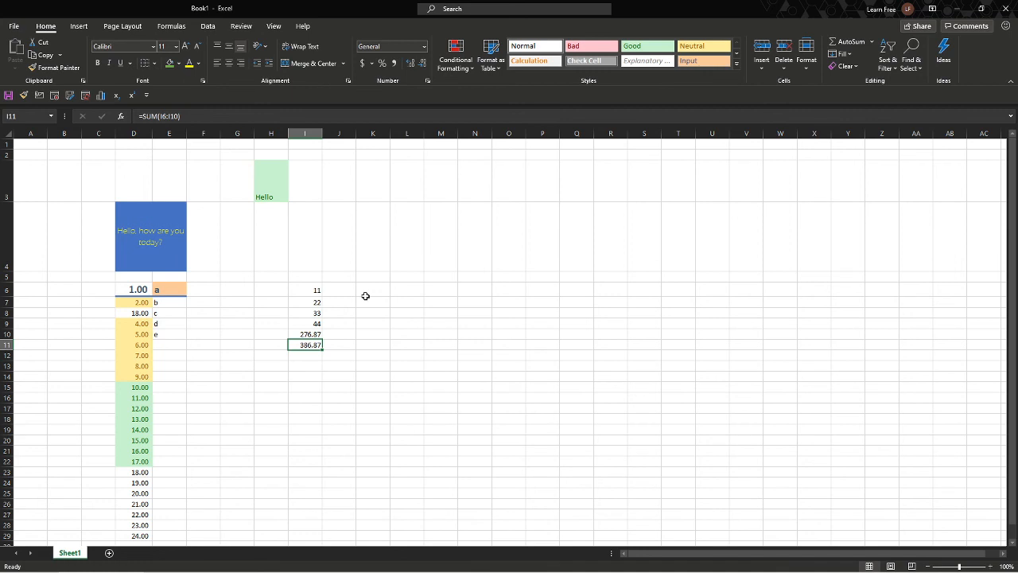
key(Up)
key(Up)
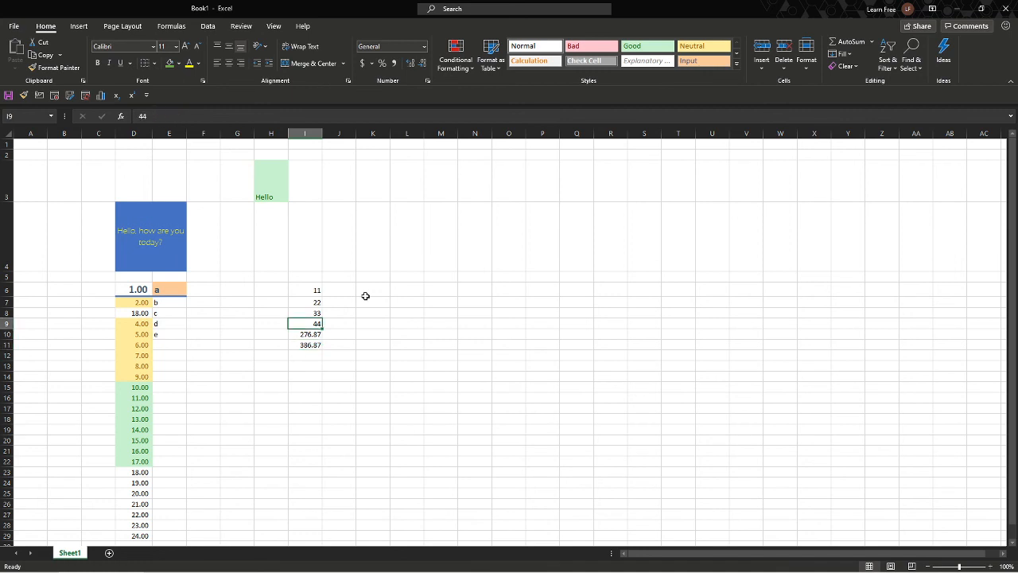
- Add the column headings Number in cell D5 and Item in cell E5
click(139, 276)
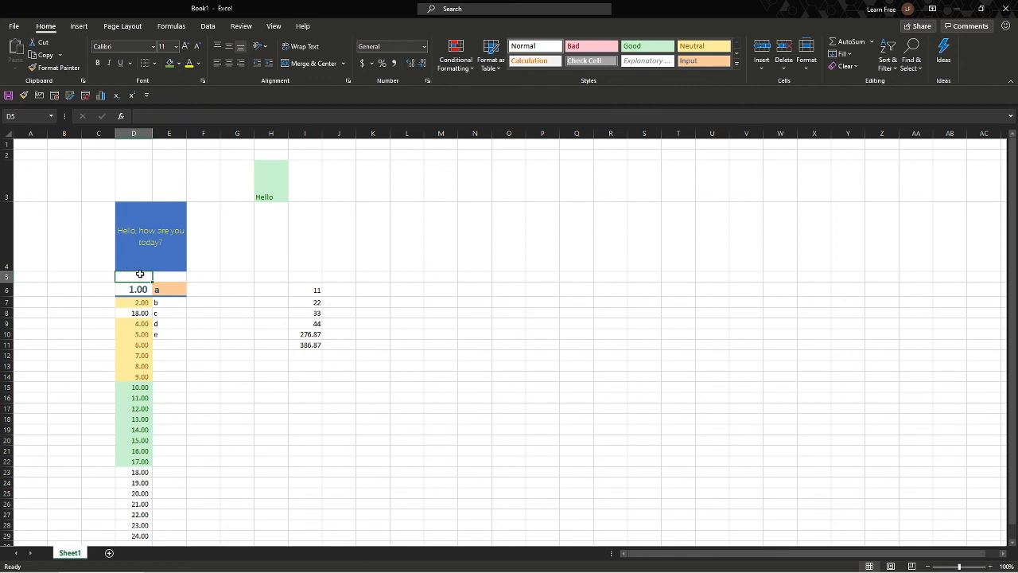
text(Number)
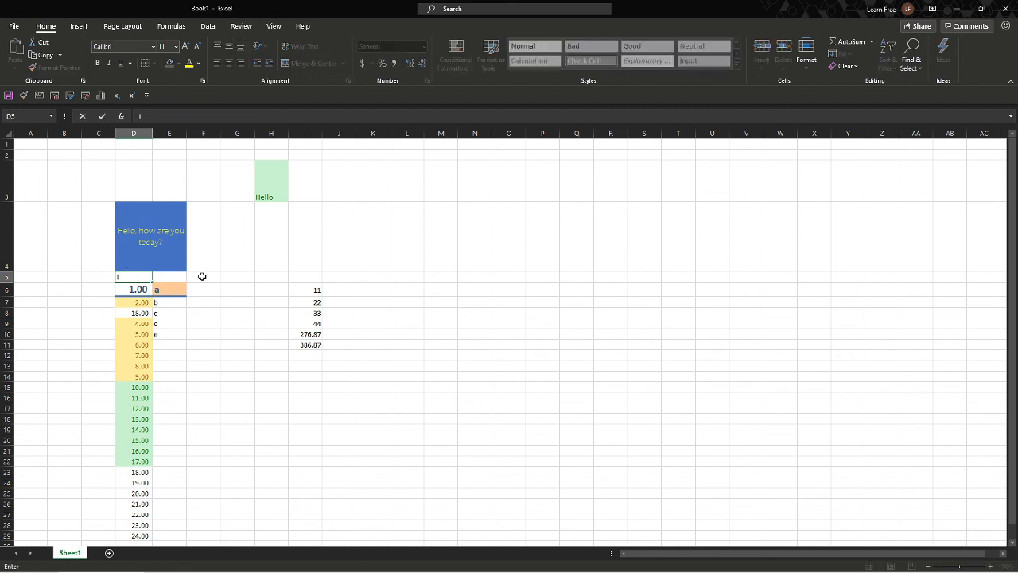
key(Tab)
text(Te)
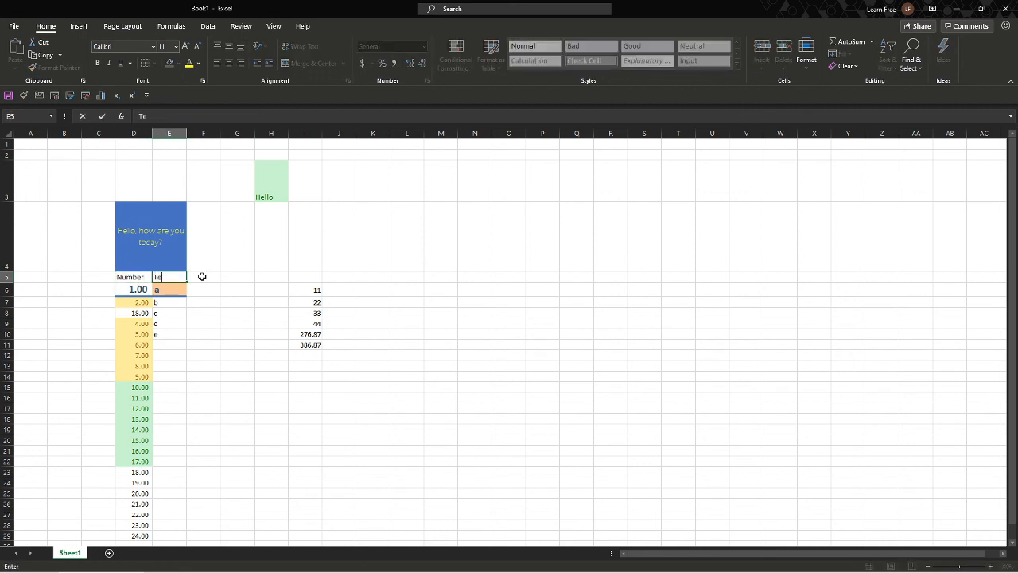
key(BackSpace)
key(BackSpace)
text(Item)
key(Return)
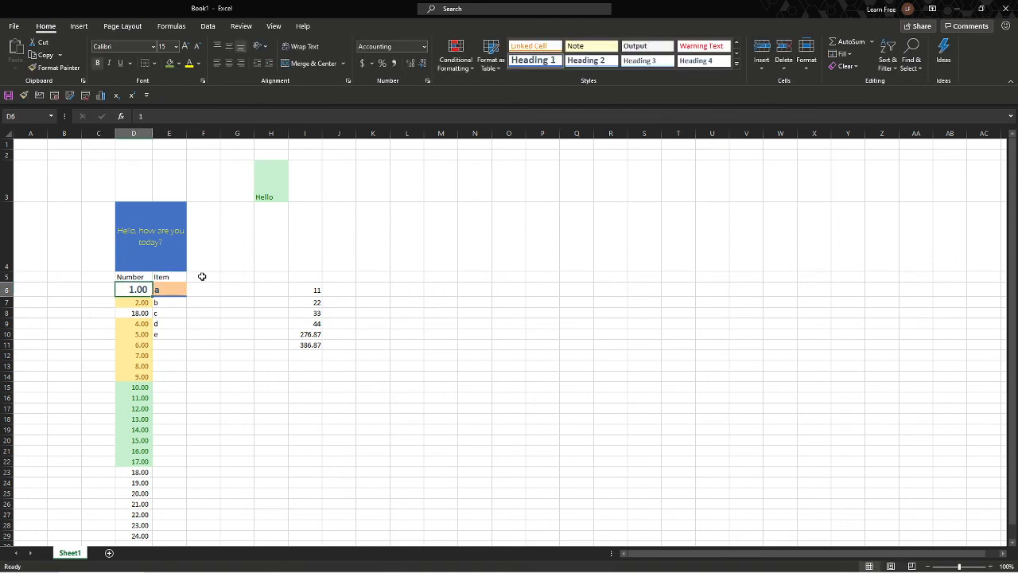
- Add filters to the Number and Item headings in cells D5:E5
click(146, 257)
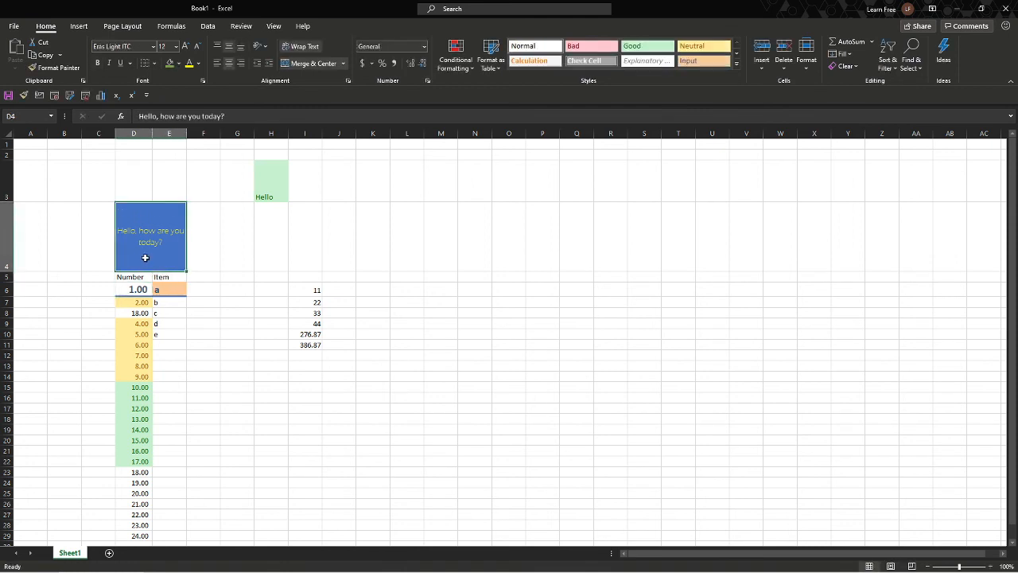
click(138, 278)
drag(138, 278, 158, 278)
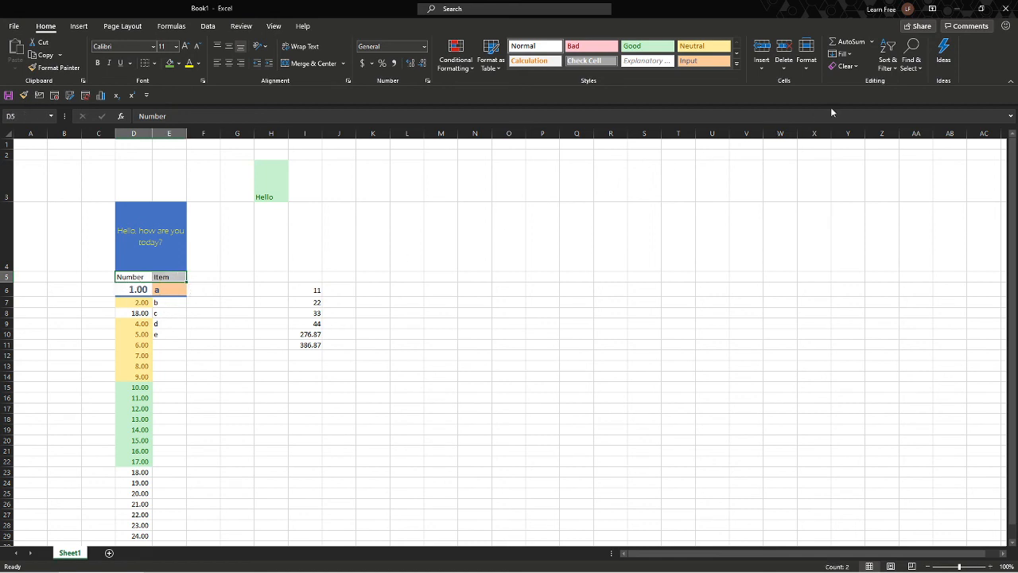
click(891, 63)
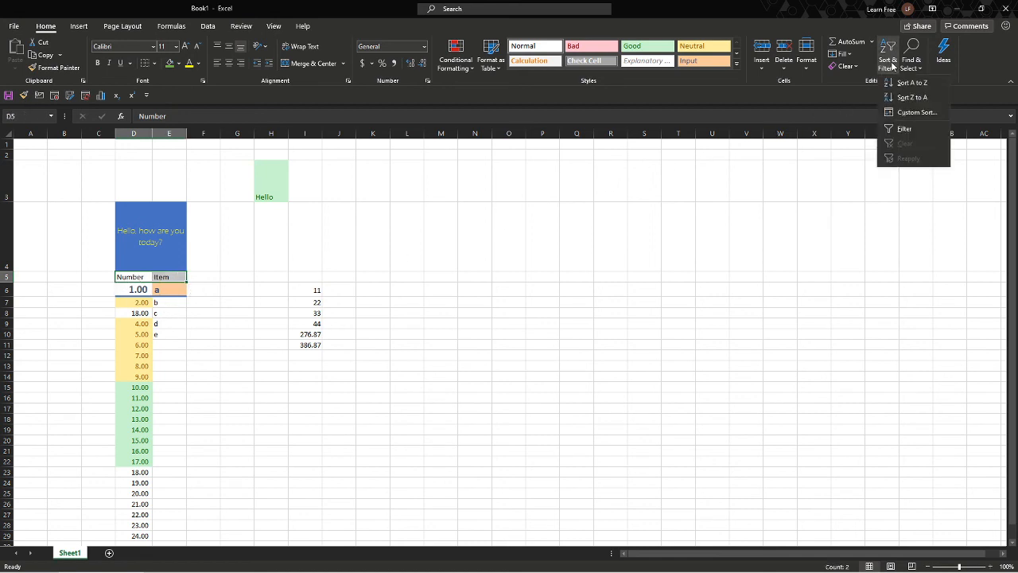
click(899, 129)
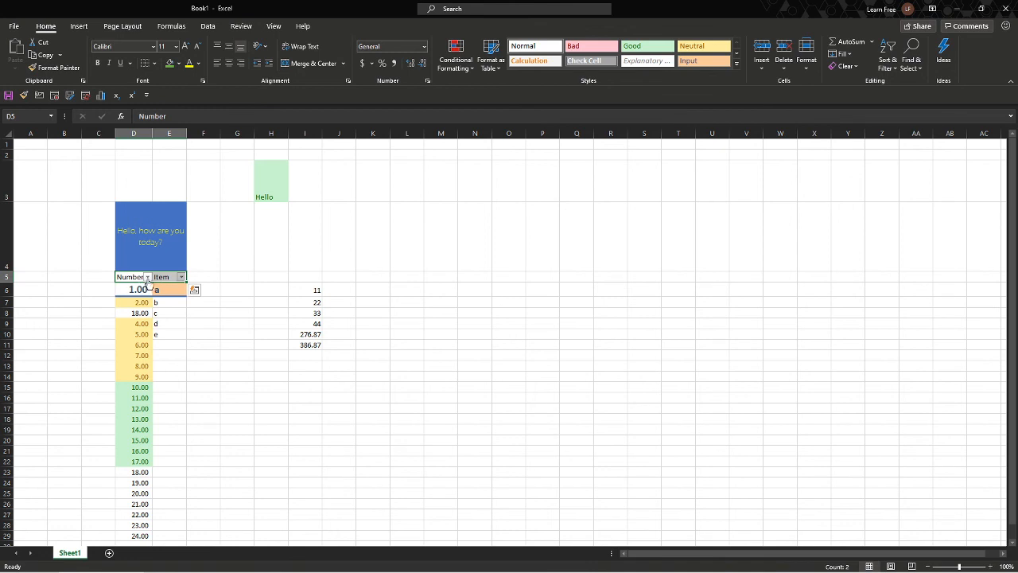
- Sort the list by the Number column from smallest to largest, and re-sort it from largest to smallest
click(147, 278)
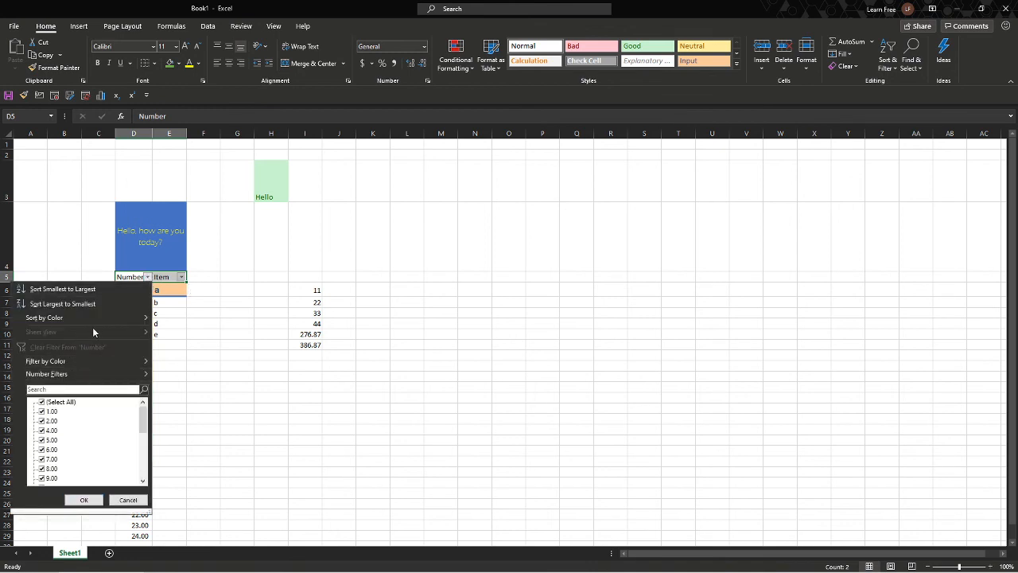
click(107, 291)
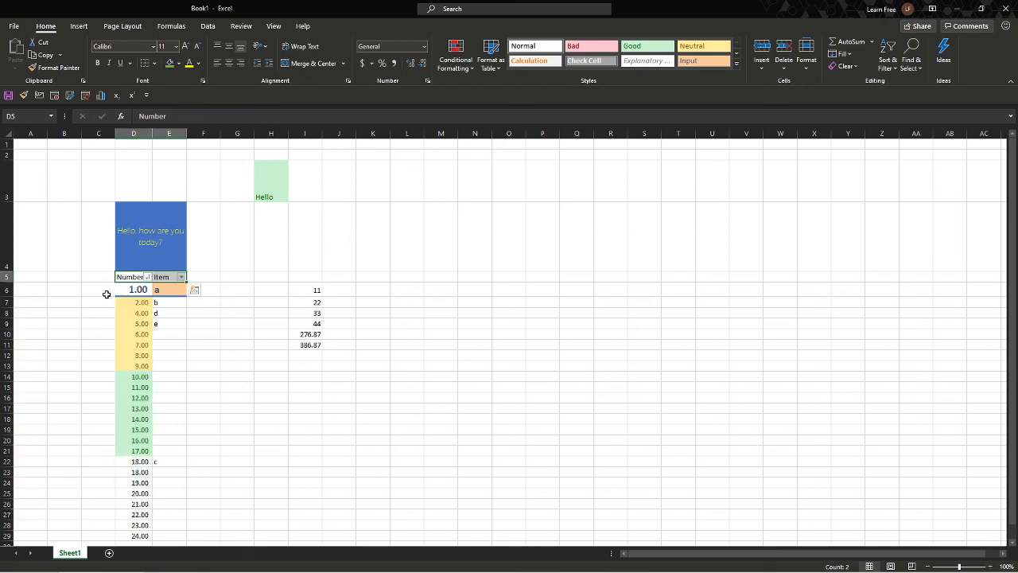
click(148, 278)
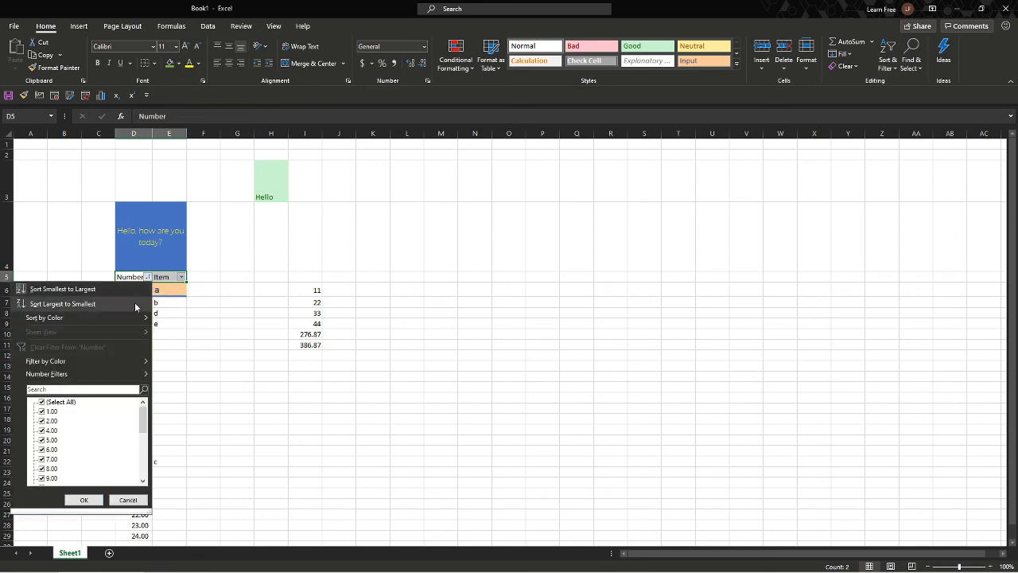
click(107, 303)
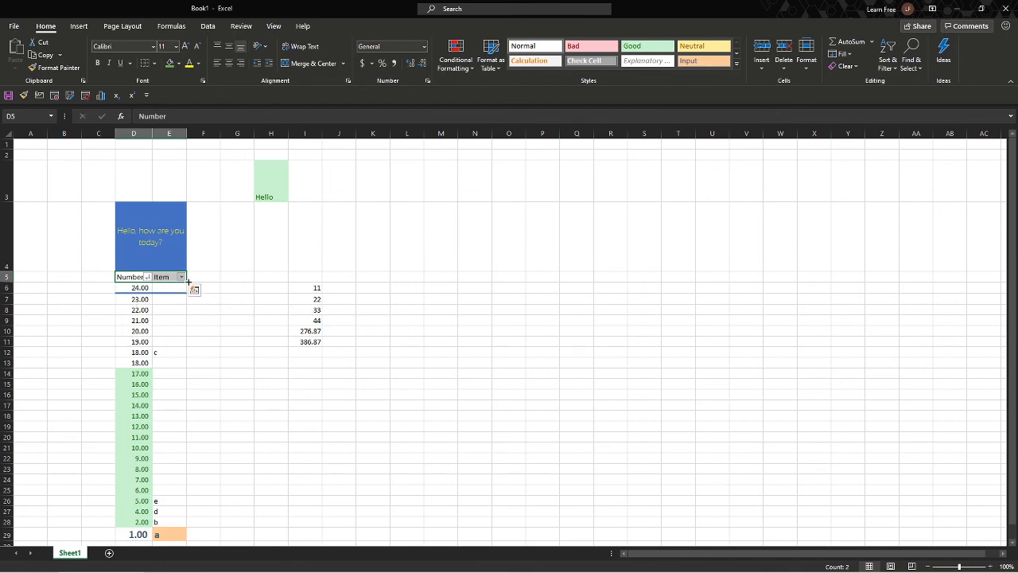
- Sort the list by the Item column from A to Z
click(182, 278)
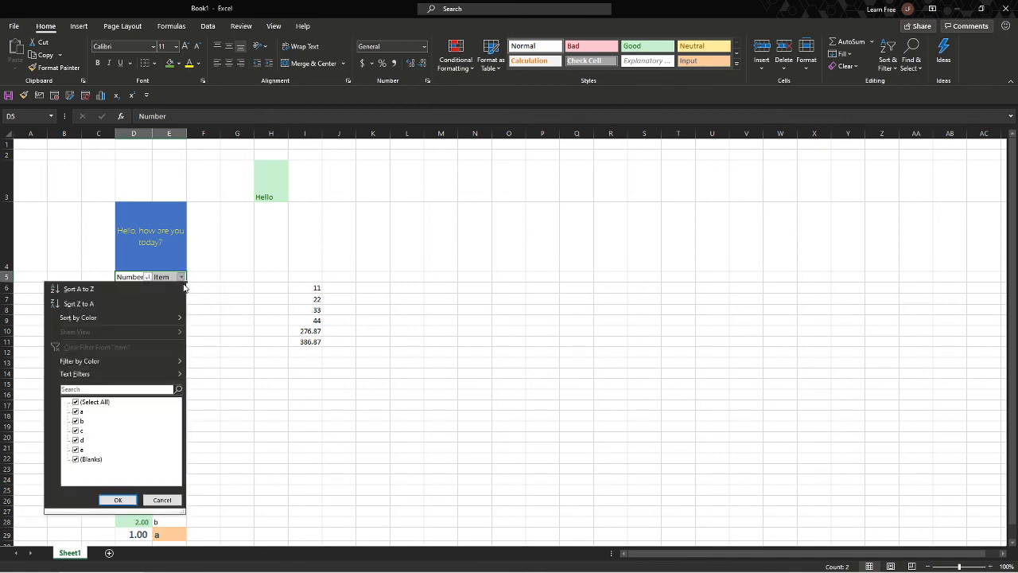
click(127, 287)
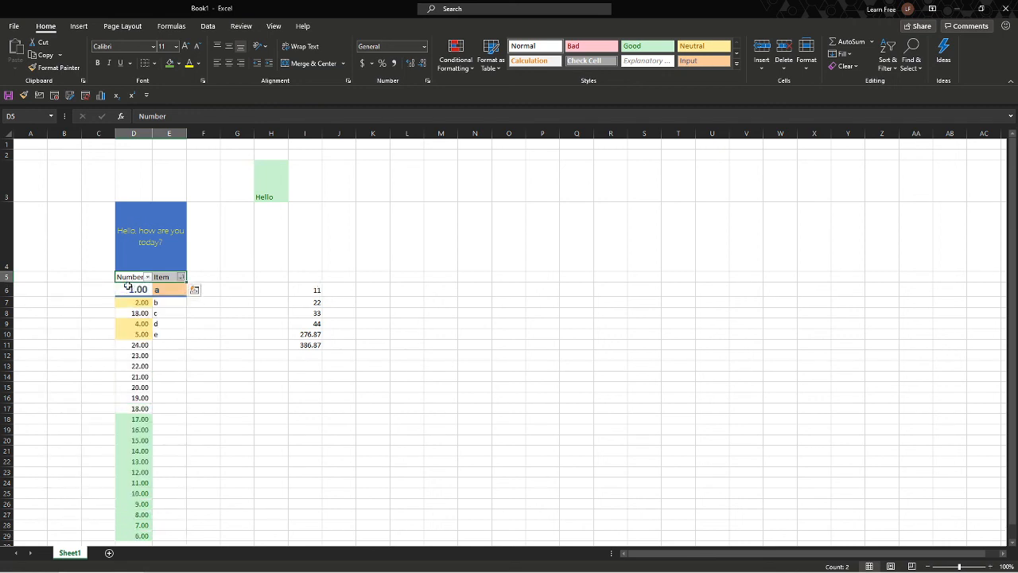
- Try sorting the list by the Item column from Z to A and restore the A to Z order
click(182, 277)
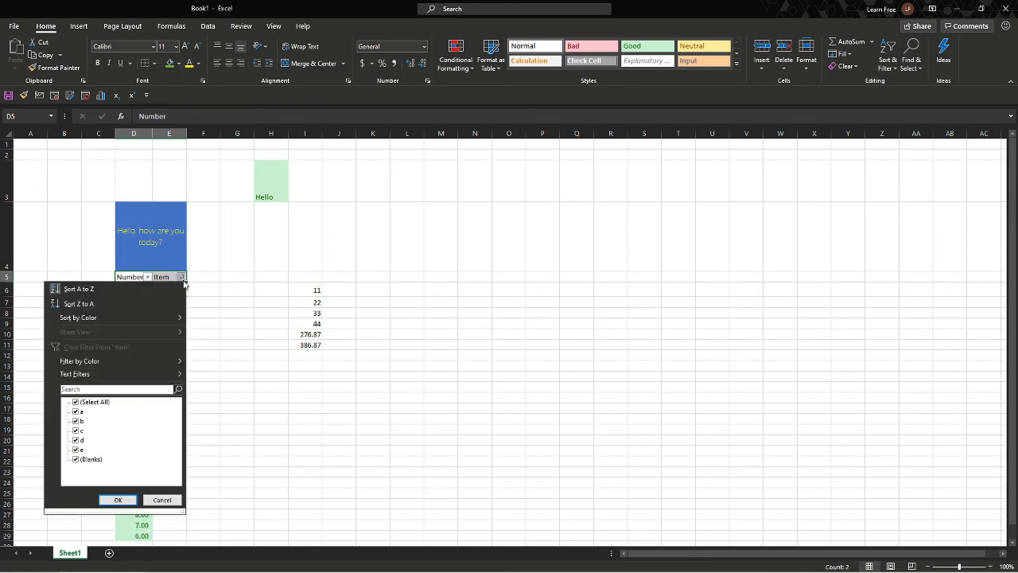
click(153, 305)
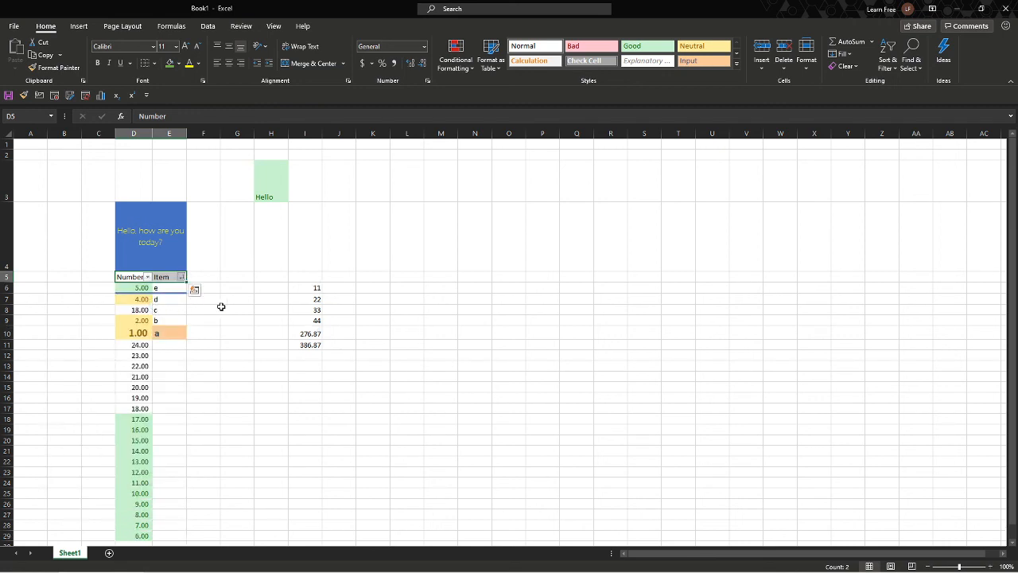
click(181, 277)
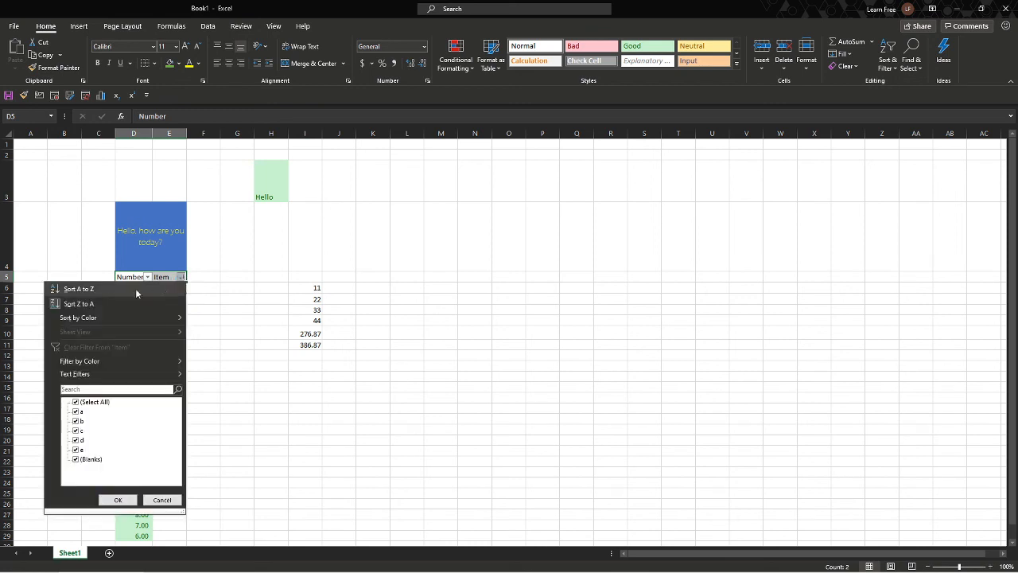
key(Escape)
key(ctrl+z)
click(595, 230)
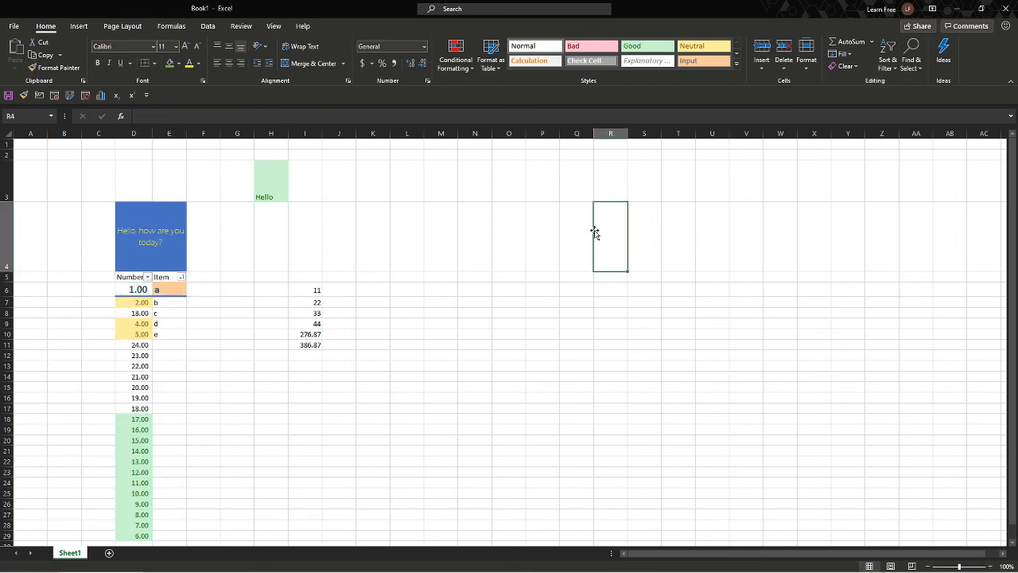